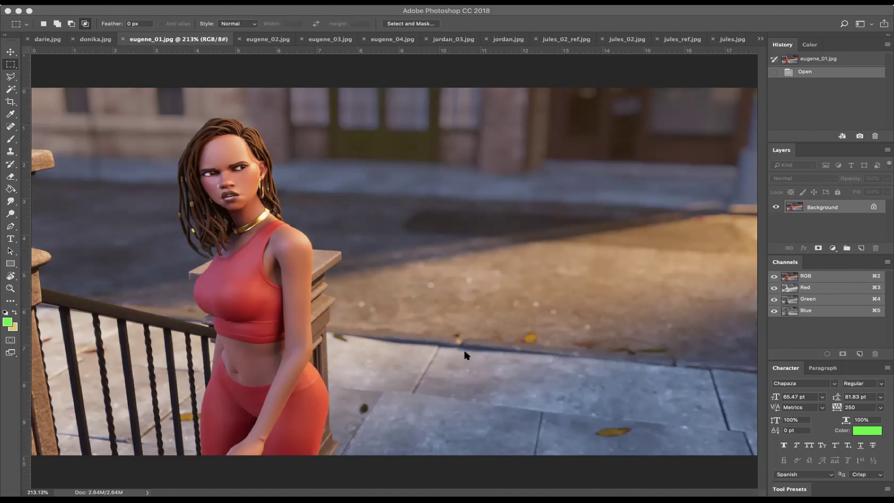
Step: Page through all the open images to review the lighting in the character, monster, playground and reference shots
left_click(462, 87)
key("ctrl+Tab")
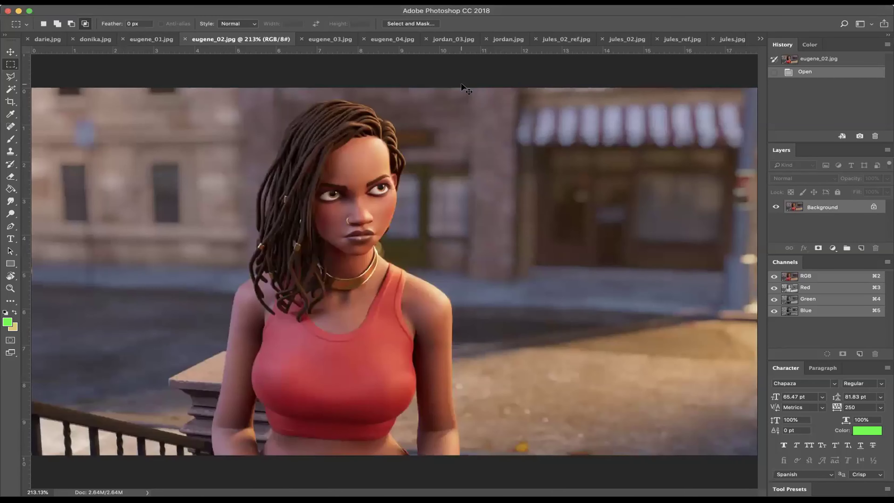
key("ctrl+Tab")
key("ctrl+Tab")
key("ctrl+Tab")
key("ctrl+Tab")
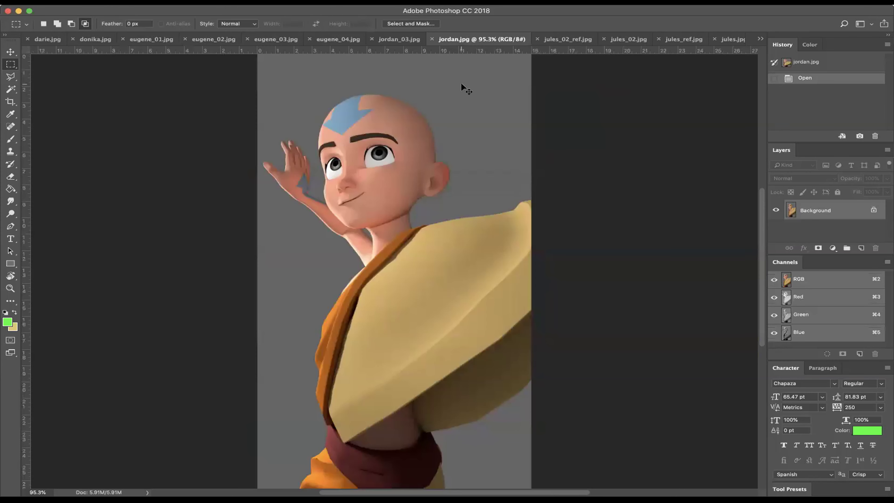
key("ctrl+Tab")
key("ctrl+Tab")
key("ctrl+Tab")
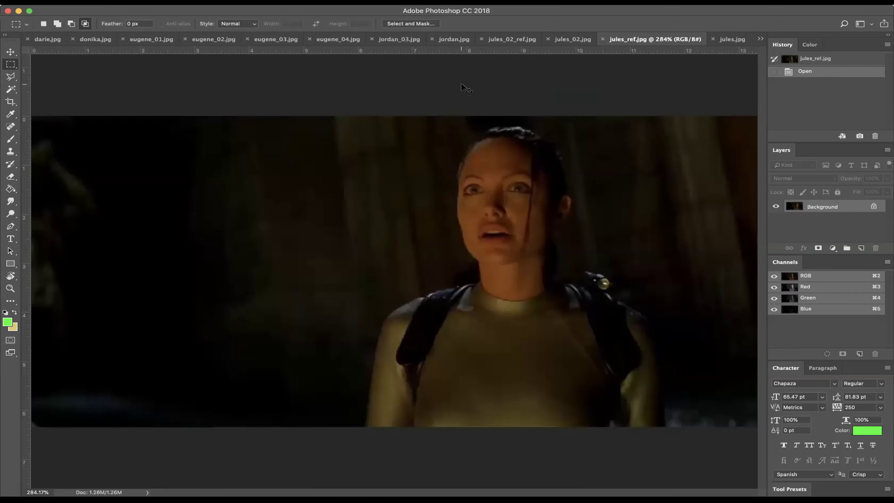
key("ctrl+Tab")
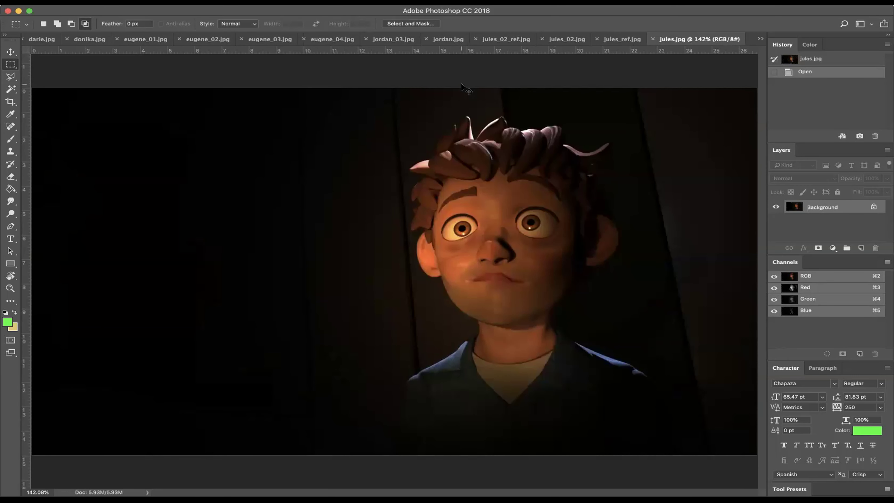
key("ctrl+Tab")
key("ctrl+Tab")
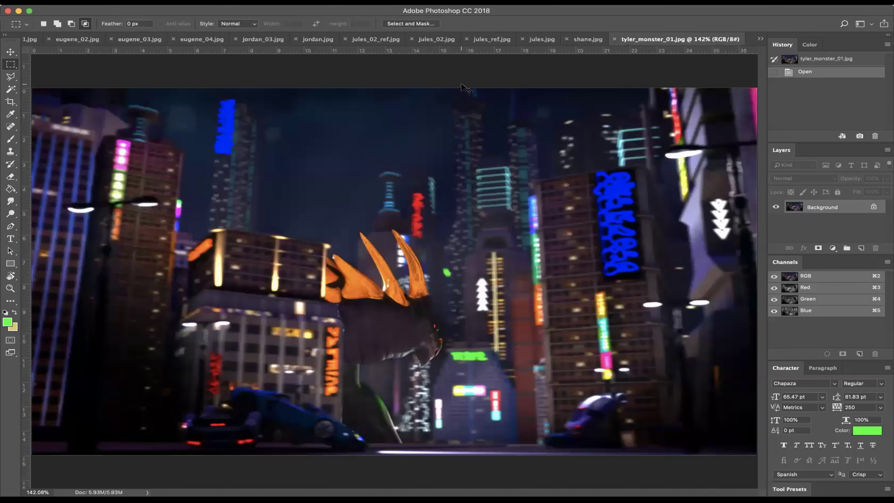
key("ctrl+Tab")
key("ctrl+Tab")
key("ctrl+Tab")
key("ctrl+Tab")
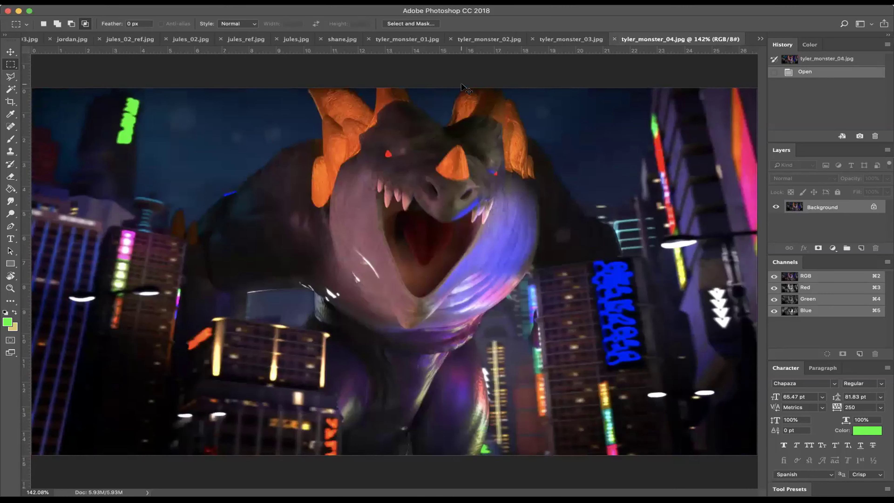
key("ctrl+Tab")
key("ctrl+Tab")
key("ctrl+Tab")
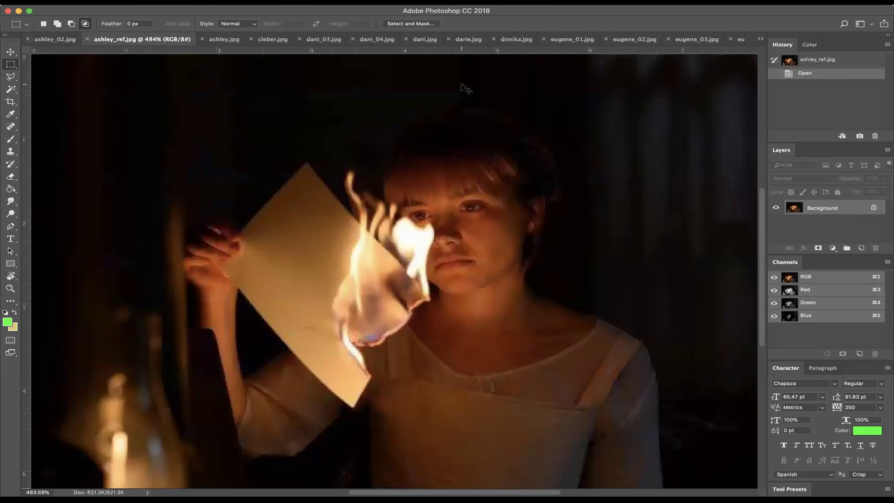
key("ctrl+Tab")
key("ctrl+Tab")
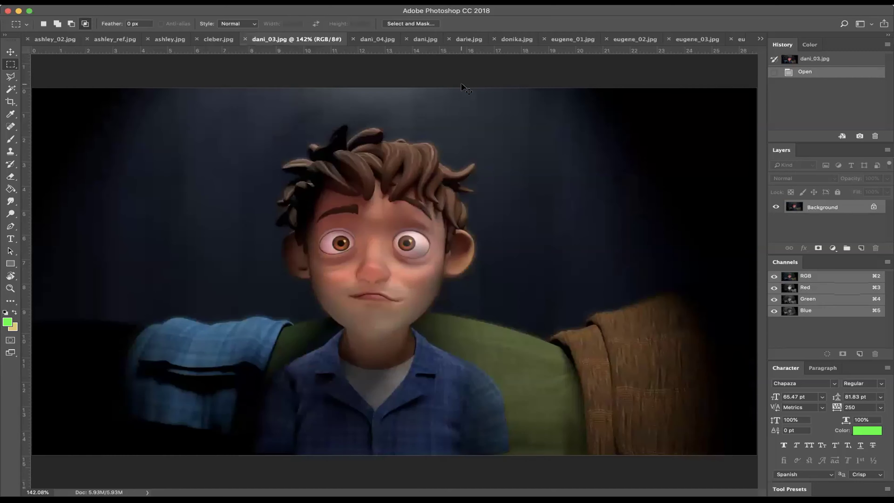
key("ctrl+Tab")
key("ctrl+Tab")
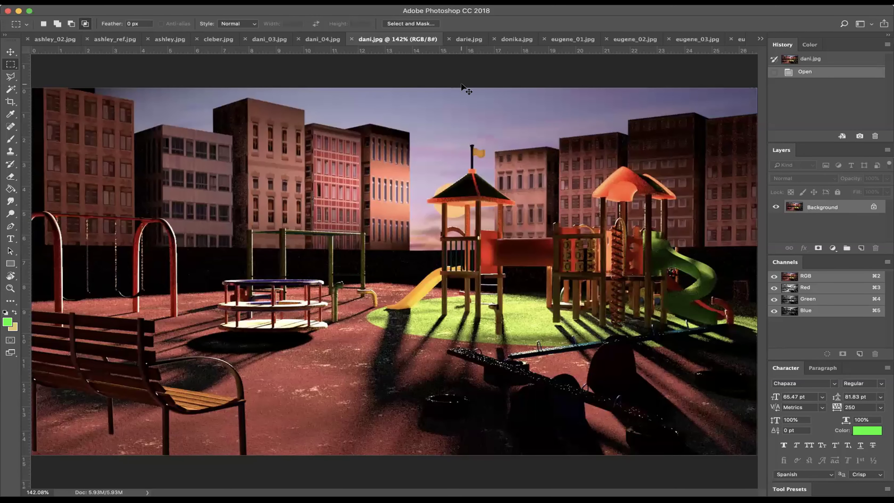
key("ctrl+Tab")
key("ctrl+Tab")
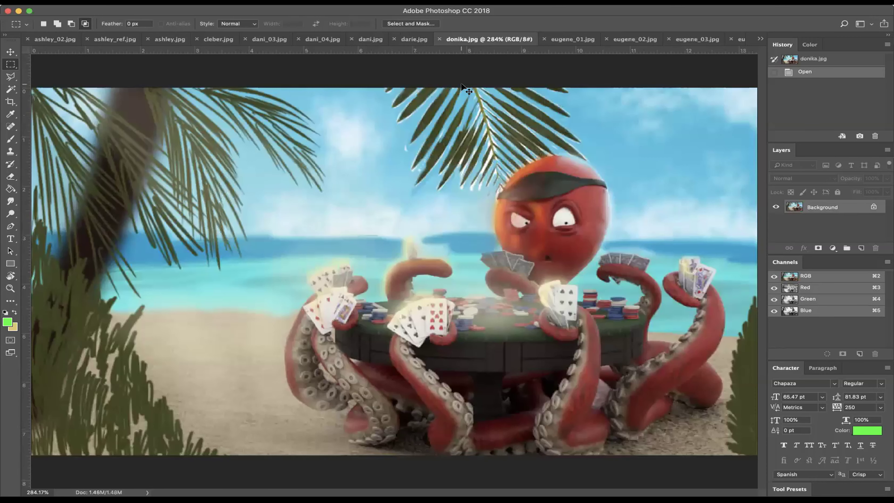
key("ctrl+Tab")
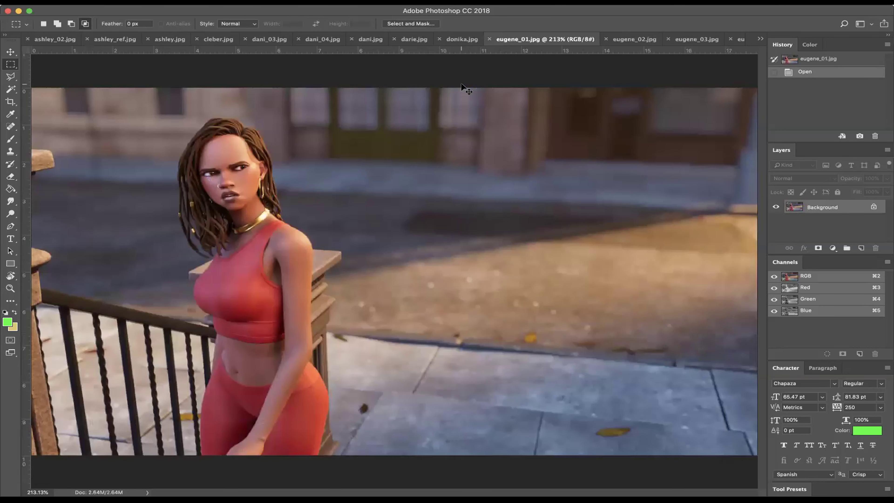
key("ctrl+Tab")
key("ctrl+Tab")
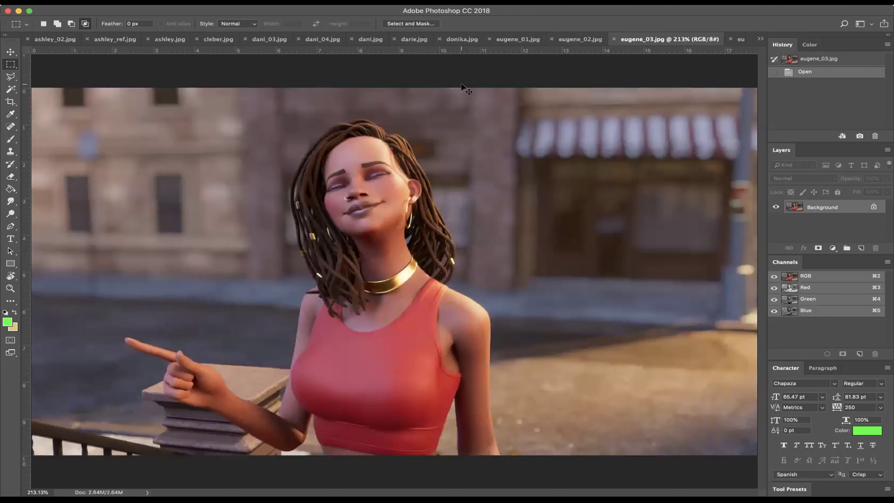
key("ctrl+Tab")
key("ctrl+Tab")
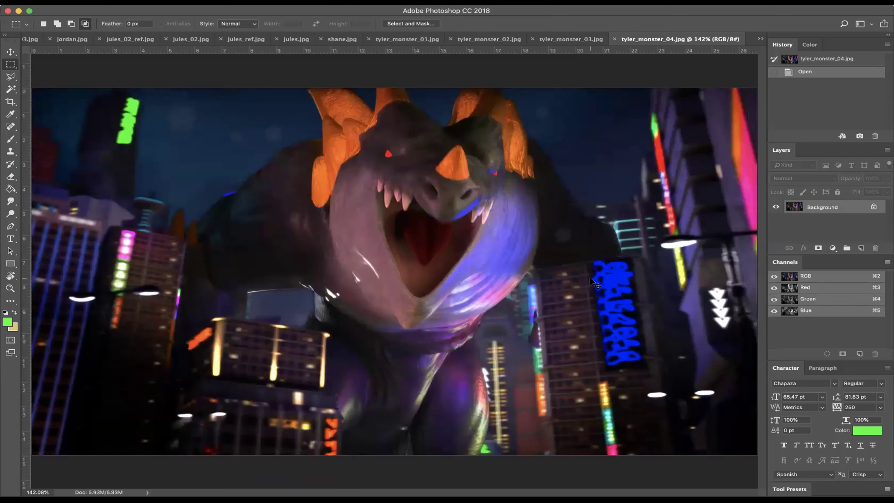
key("ctrl+Tab")
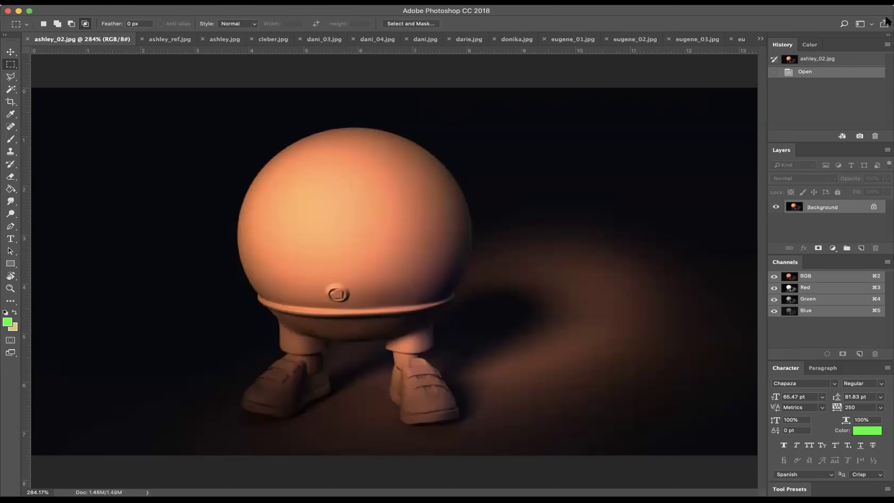
Step: Bring up jordan_03.jpg, jules_02_ref.jpg and jordan.jpg in turn from the open documents for viewing
left_click(760, 38)
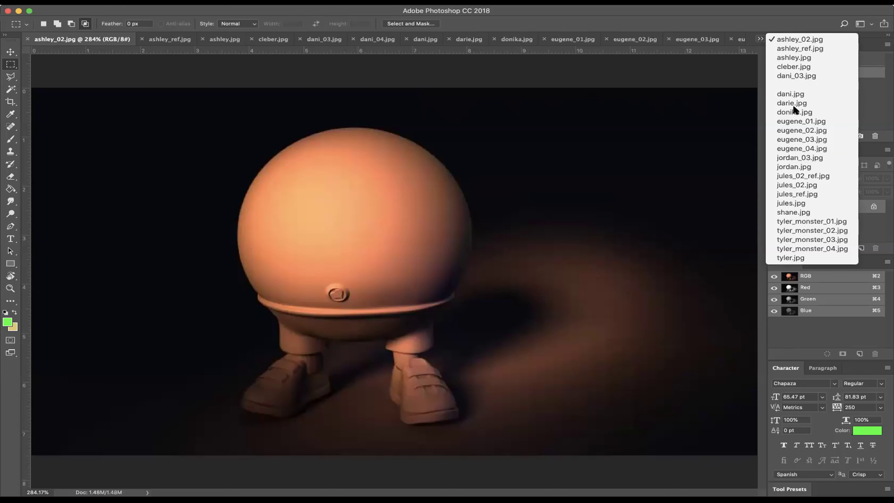
left_click(801, 157)
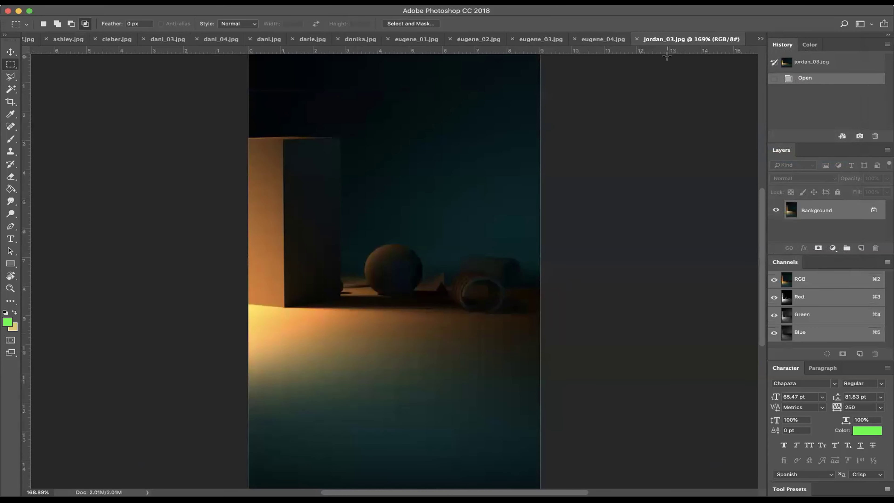
left_click(760, 38)
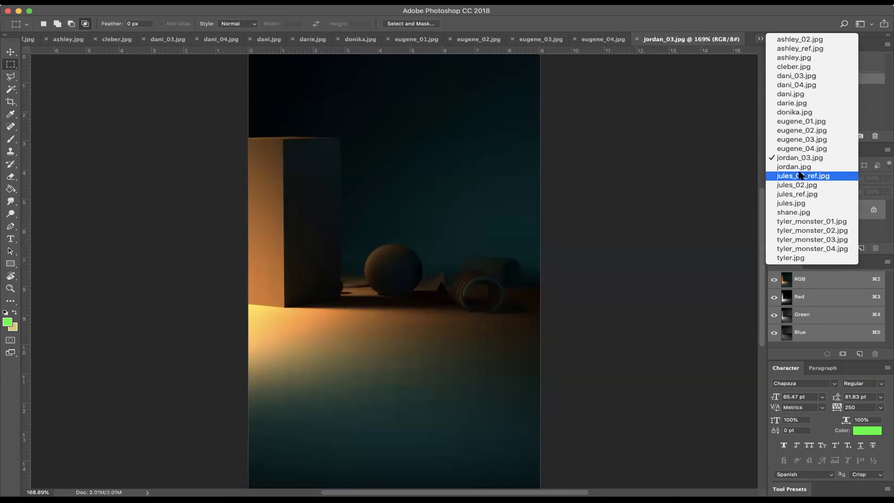
left_click(799, 176)
left_click(761, 39)
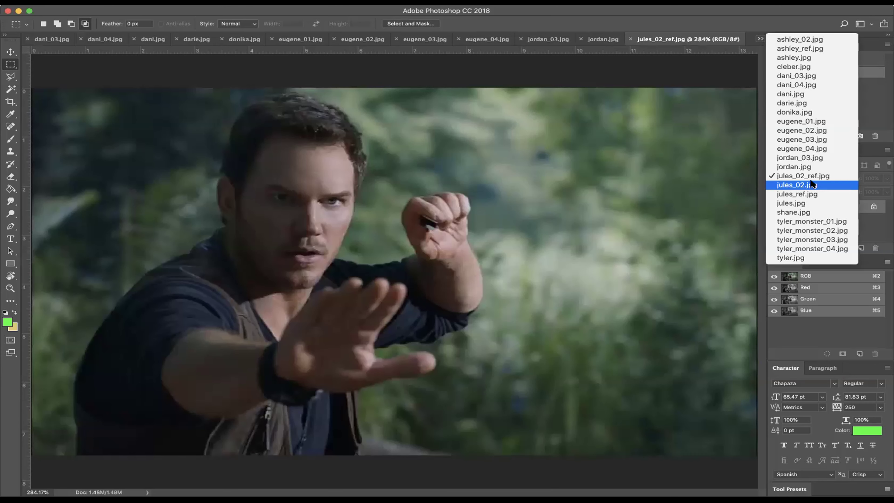
left_click(809, 165)
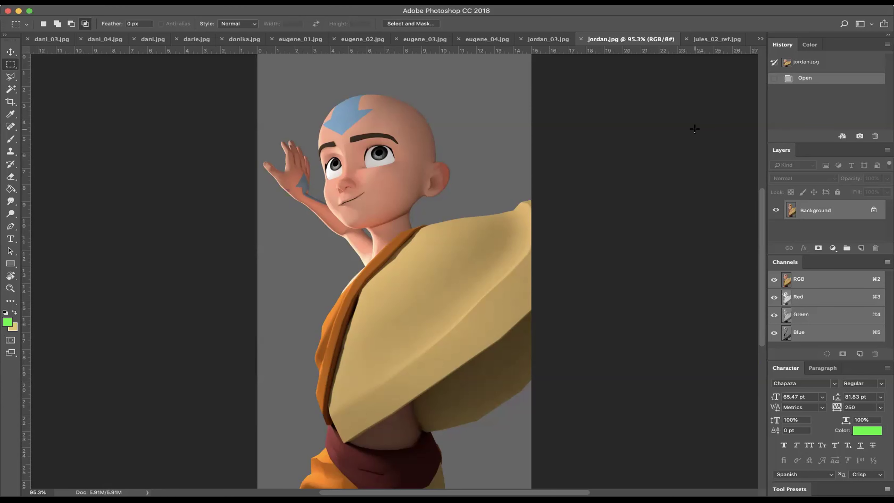
Step: In jordan_03.jpg, select a rectangle around the sphere and paste a copy of that area onto a new layer
left_click(544, 38)
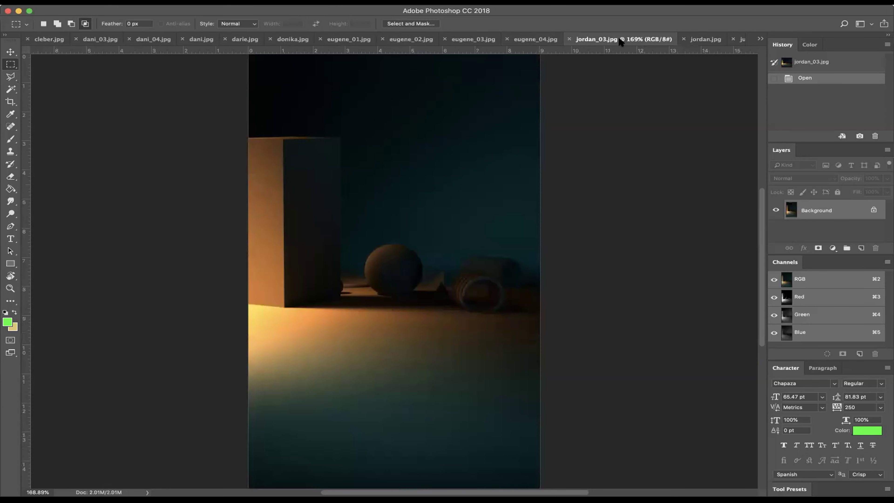
left_click_drag(344, 228, 436, 322)
key("super+v")
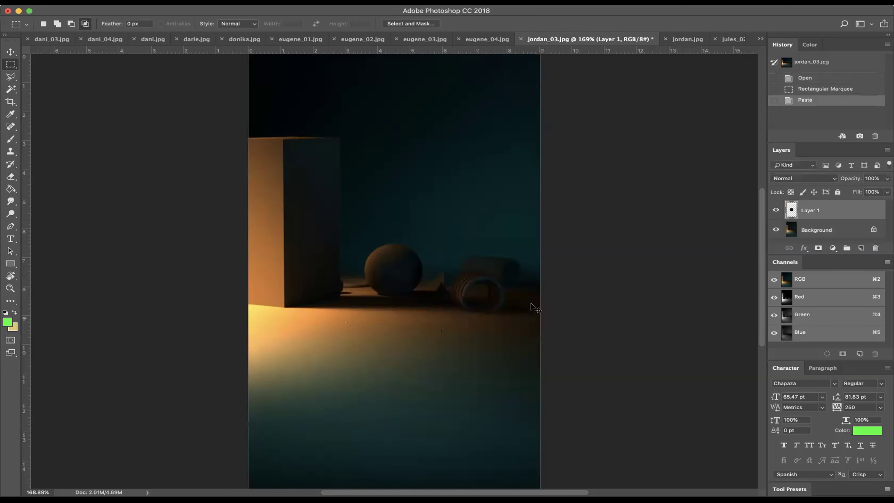
Step: Brighten the pasted sphere patch with Levels, setting the white input level to 100
key("super+l")
left_click_drag(653, 170, 570, 171)
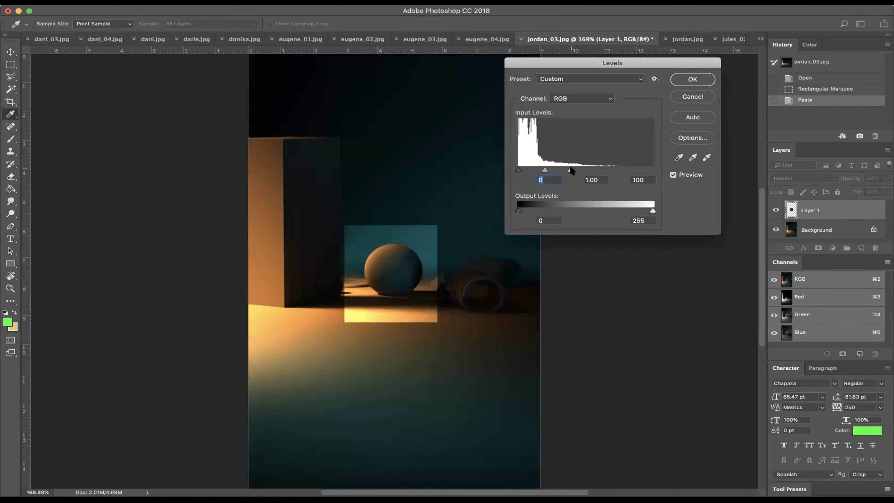
left_click(700, 80)
key("m")
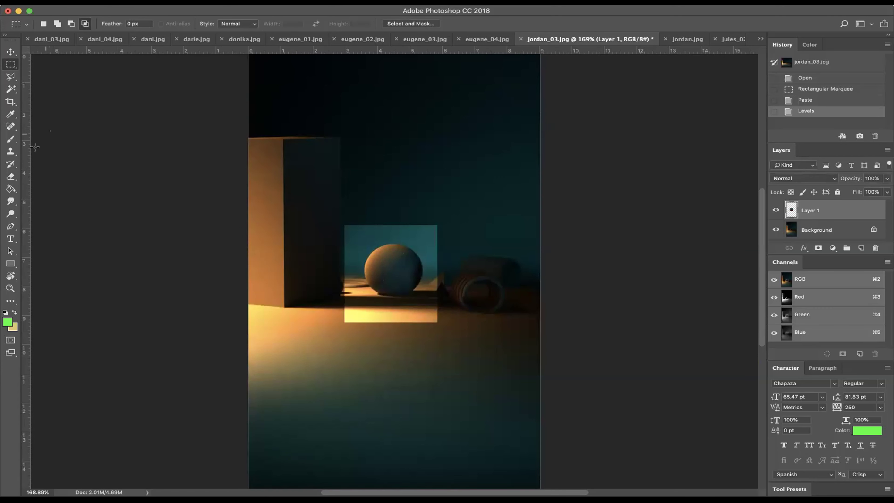
Step: Erase the brightened patch around the sphere with a soft eraser, reducing the eraser size from 400 to 175
left_click(10, 176)
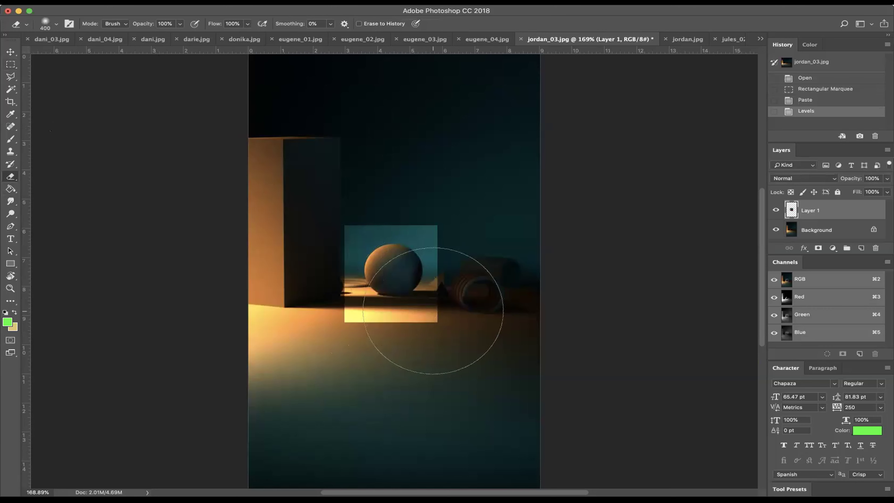
mouse_move(433, 310)
left_mouse_down()
mouse_move(359, 333)
mouse_move(338, 324)
mouse_move(329, 241)
mouse_move(409, 231)
mouse_move(437, 299)
mouse_move(416, 225)
mouse_move(382, 257)
mouse_move(402, 201)
left_mouse_up()
key("bracketleft")
key("bracketleft")
key("bracketleft")
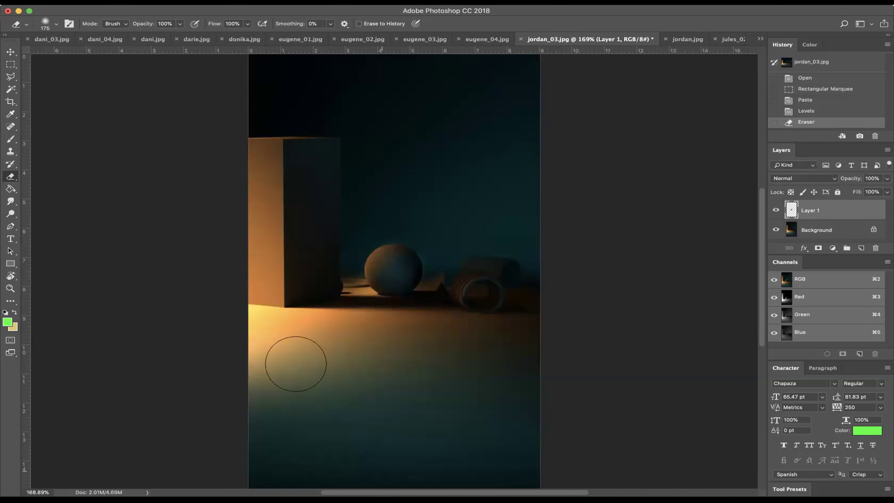
Step: Draw temporary brush marks around the sphere and undo each of them
key("b")
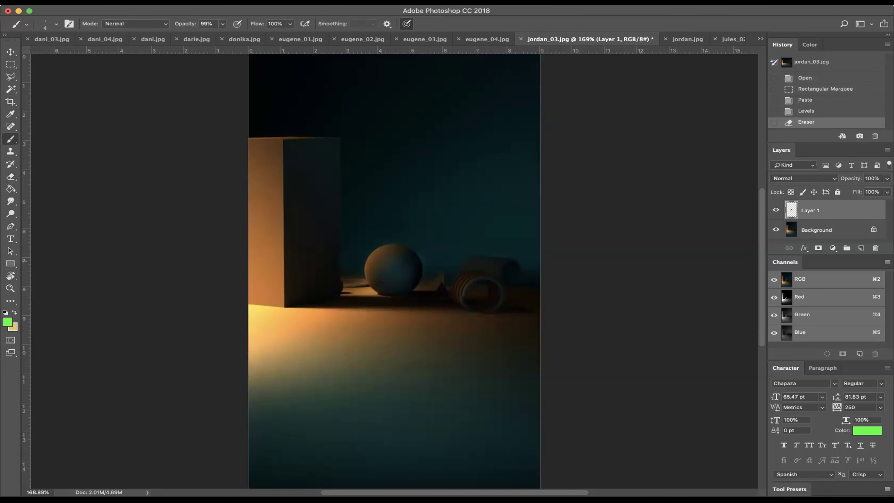
mouse_move(350, 268)
left_mouse_down()
mouse_move(247, 267)
mouse_move(371, 352)
mouse_move(350, 268)
left_mouse_up()
key("super+z")
mouse_move(457, 206)
left_mouse_down()
mouse_move(385, 199)
mouse_move(395, 343)
left_mouse_up()
key("super+z")
Step: Brighten the sphere layer with Levels at a white input level of 129, and soften the effect over the sphere with the Eraser
key("super+l")
left_click_drag(654, 170, 586, 170)
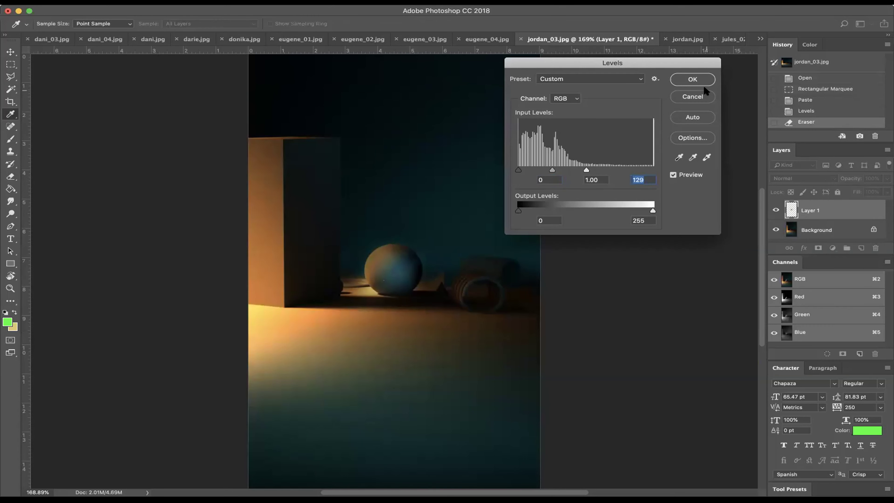
left_click(692, 80)
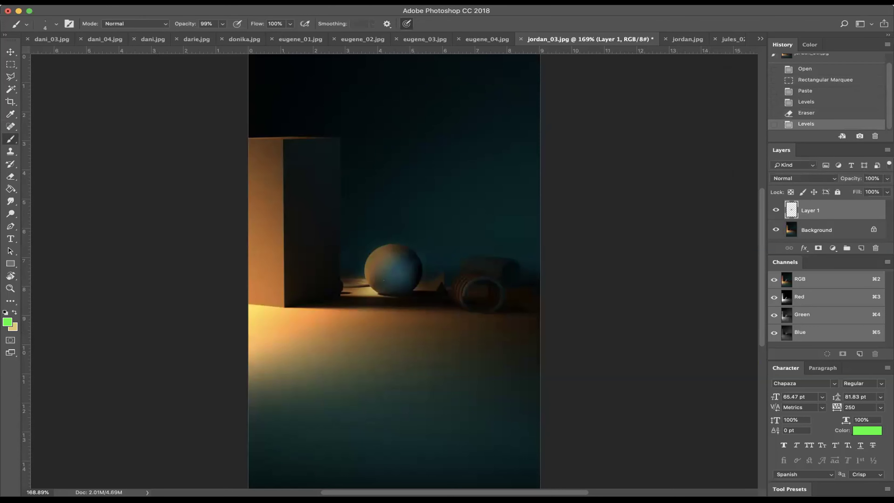
left_click(11, 176)
left_click_drag(393, 272, 376, 281)
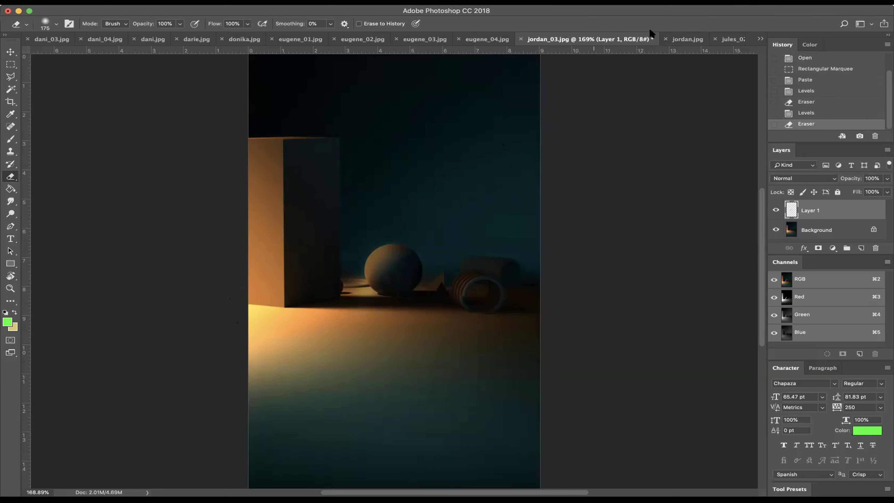
Step: Switch to jordan.jpg and activate the Brush tool
left_click(689, 39)
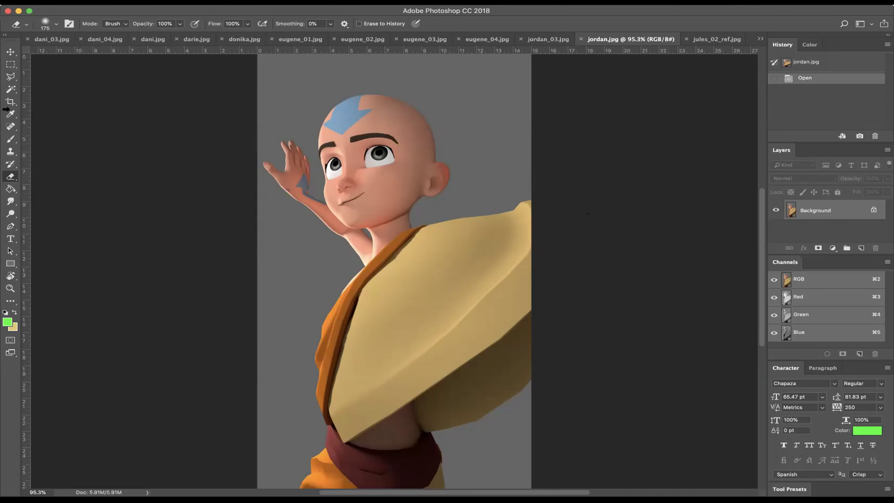
left_click(11, 139)
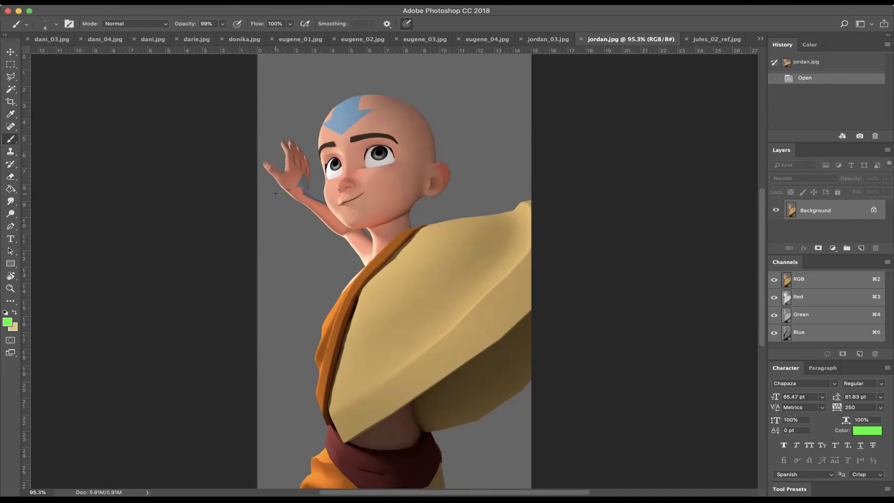
Step: Draw temporary brush marks around the character's hand, arm, neck and robe, undoing them
left_click_drag(287, 115, 318, 163)
key("super+z")
left_click_drag(426, 260, 444, 274)
key("super+z")
mouse_move(371, 261)
left_mouse_down()
mouse_move(287, 187)
mouse_move(319, 209)
left_mouse_up()
left_click_drag(367, 269, 372, 284)
key("super+z")
left_click_drag(335, 241, 337, 227)
key("super+z")
left_click_drag(348, 224, 356, 223)
key("super+z")
left_click_drag(338, 264, 283, 224)
key("super+z")
Step: Increase the contrast of jordan.jpg with Levels, setting the input levels to 38, 0.78 and 202
key("super+l")
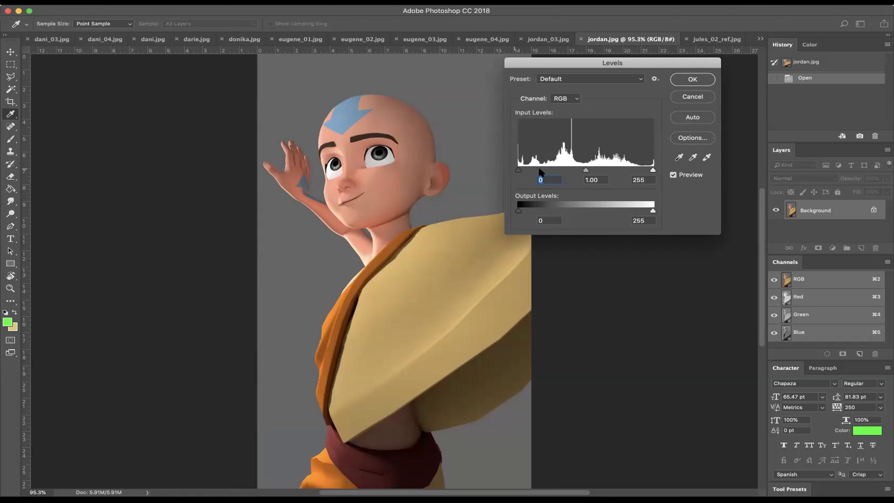
left_click_drag(518, 170, 539, 171)
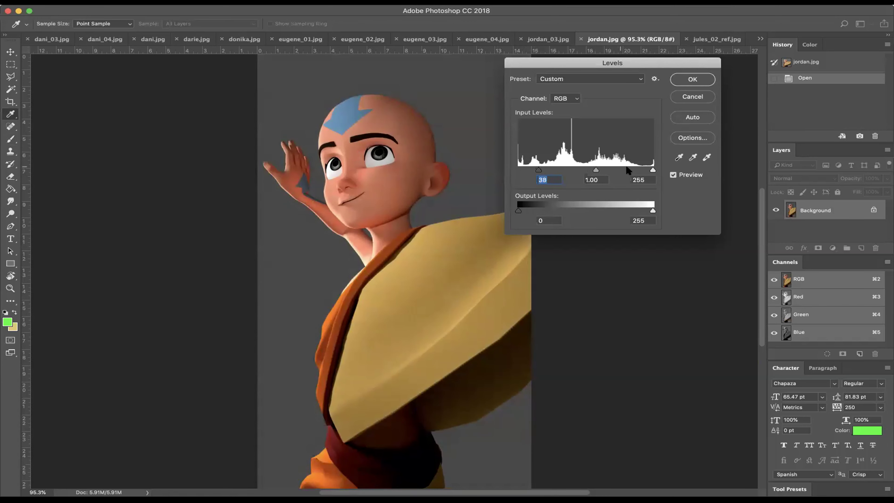
left_click_drag(653, 170, 589, 172)
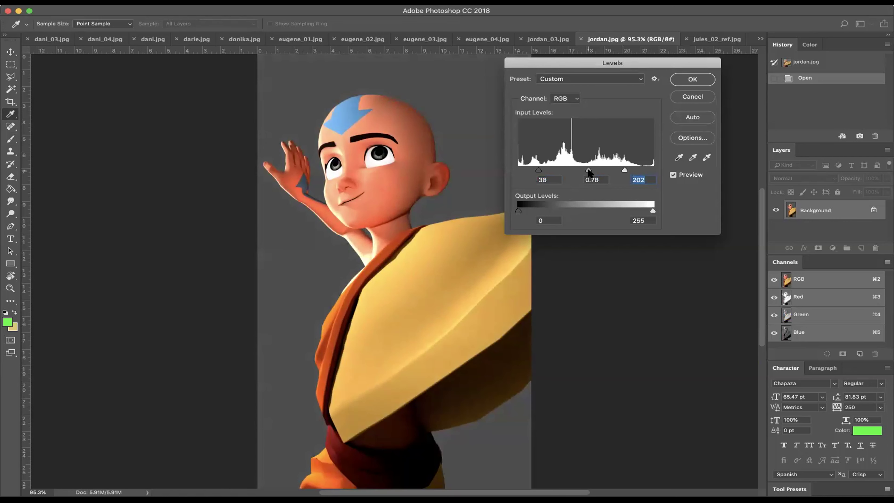
left_click(696, 79)
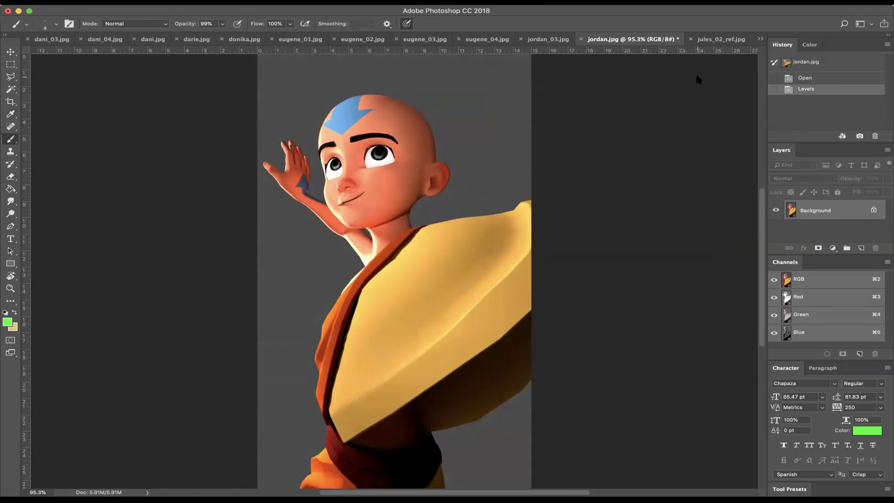
Step: Lower the saturation of jordan.jpg to -27 with Hue/Saturation
key("super+u")
left_click_drag(627, 156, 613, 159)
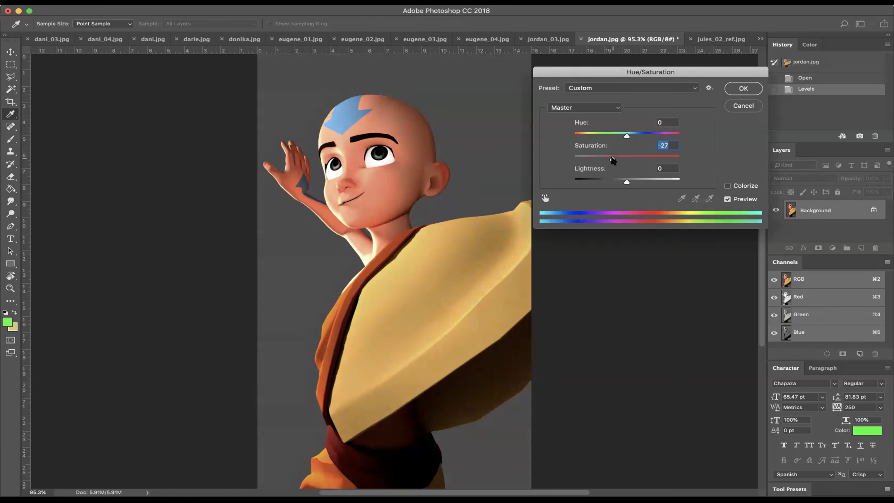
left_click(744, 89)
Step: Compare the opened and adjusted history states of jordan.jpg, and restore its original snapshot
left_click(817, 79)
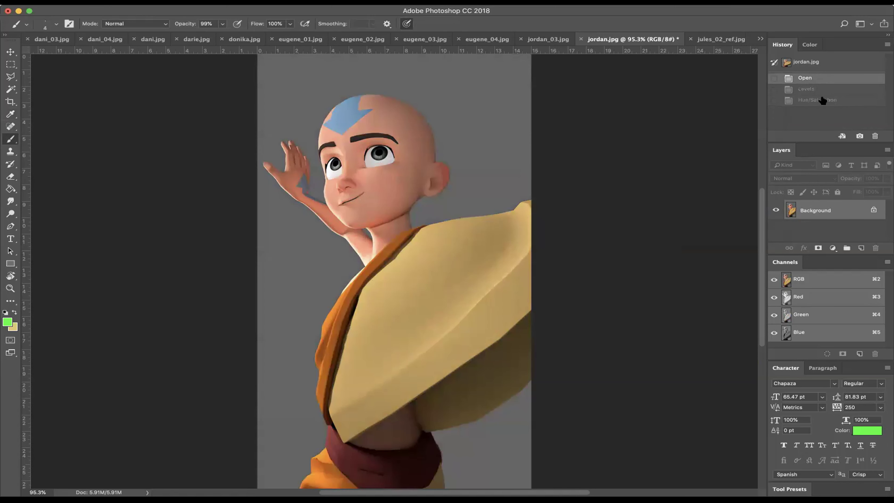
left_click(822, 100)
left_click(822, 78)
left_click(818, 101)
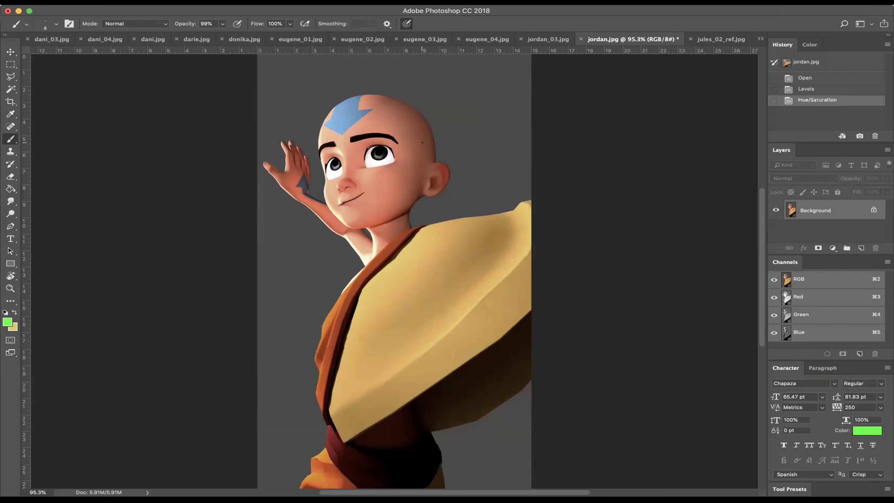
left_click(834, 67)
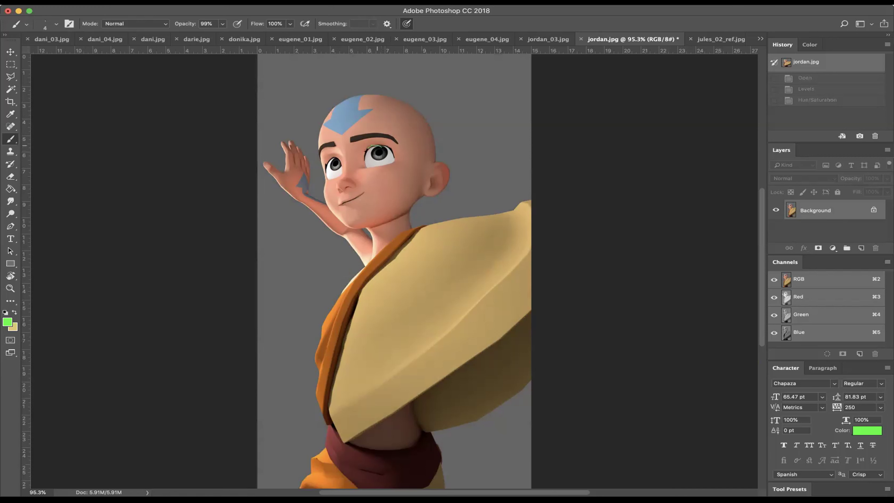
Step: Draw temporary brush marks around the character's eye and on the robe, undoing each one
left_click_drag(393, 160, 384, 168)
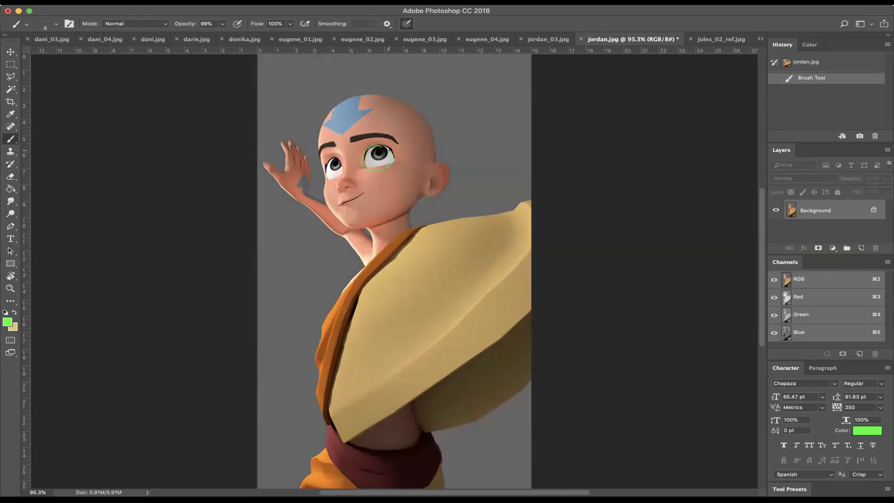
key("super+z")
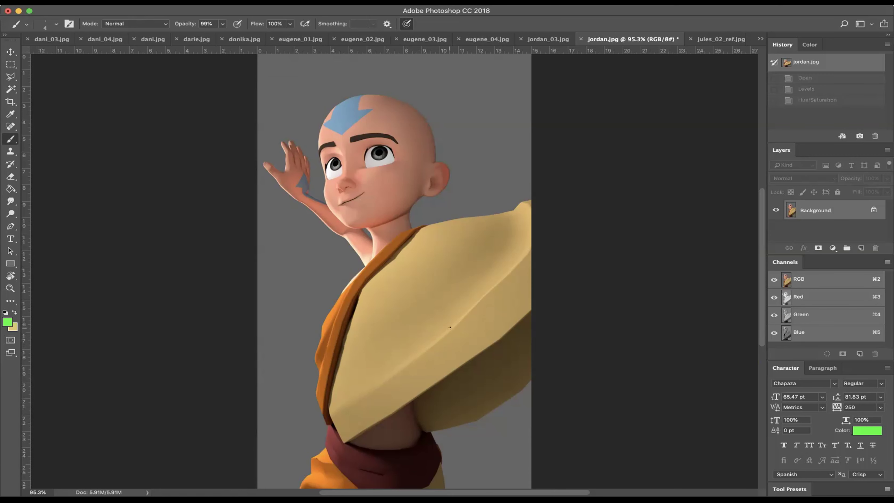
left_click_drag(398, 258, 397, 258)
key("super+z")
Step: View tyler.jpg, and look through the images from tyler_monster_01.jpg to tyler_monster_04.jpg
left_click(761, 39)
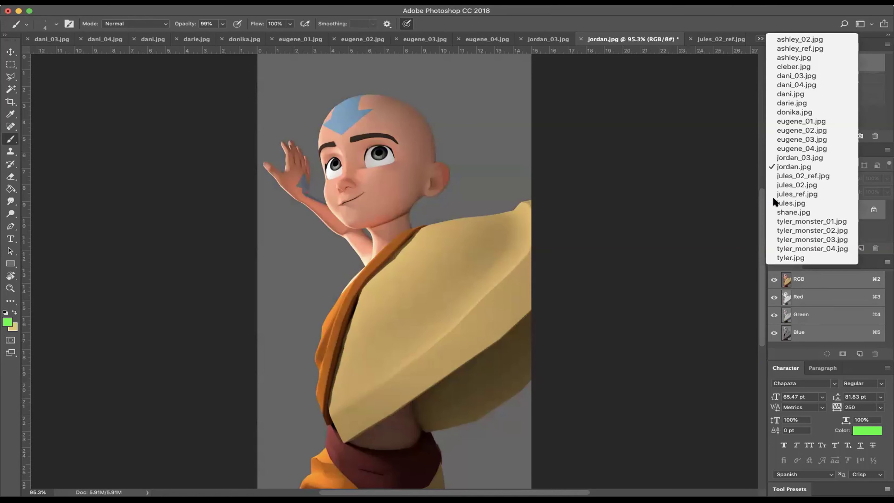
left_click(775, 260)
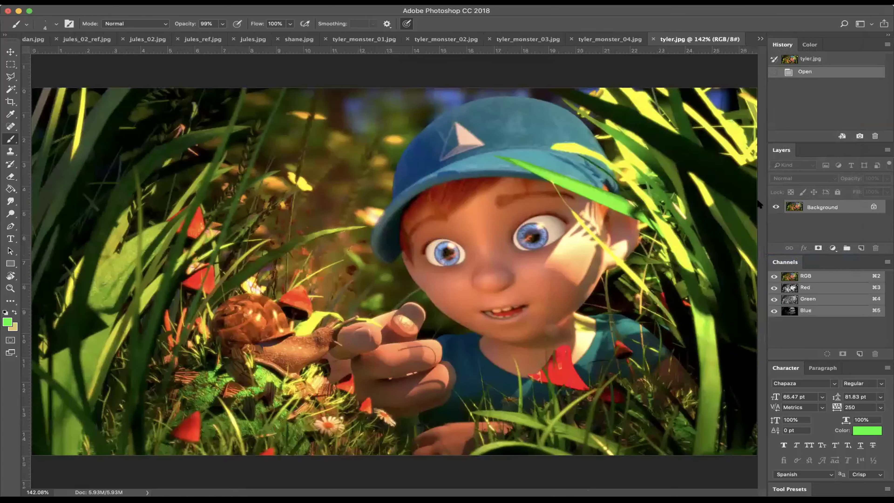
left_click(350, 38)
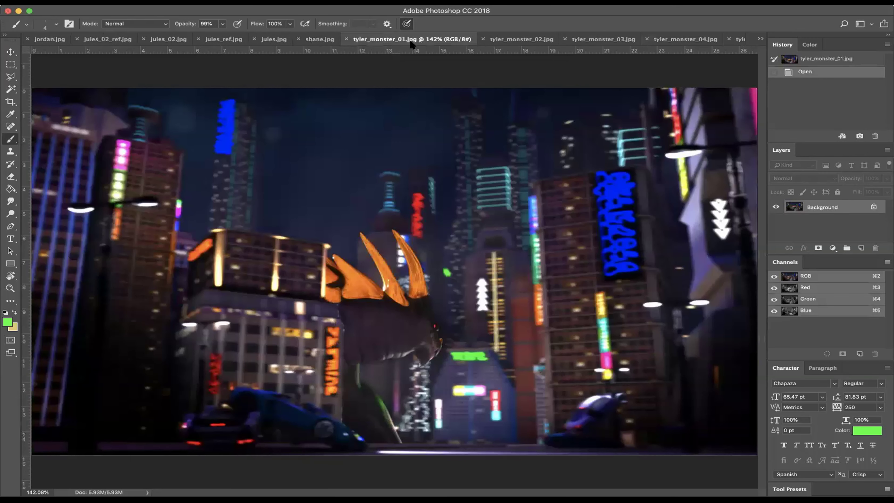
left_click(520, 38)
left_click(593, 39)
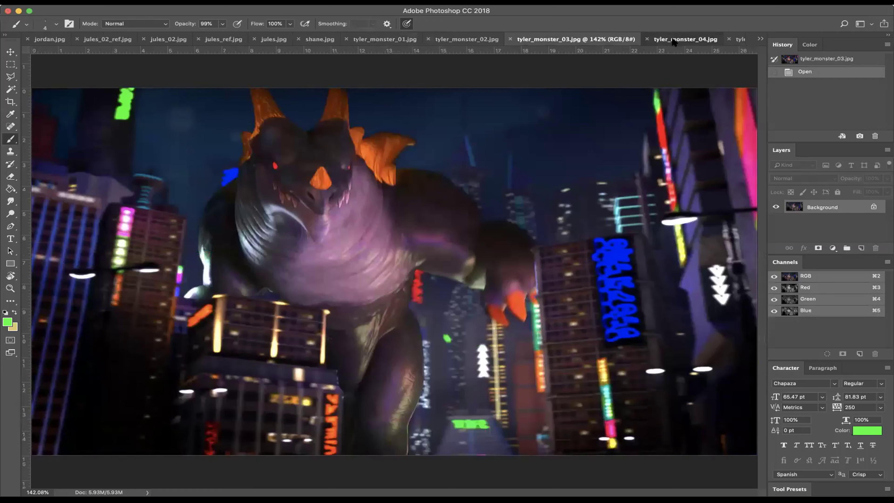
left_click(674, 39)
Step: Compare the tyler_monster frames again in sequence, ending on tyler_monster_03.jpg
left_click(384, 39)
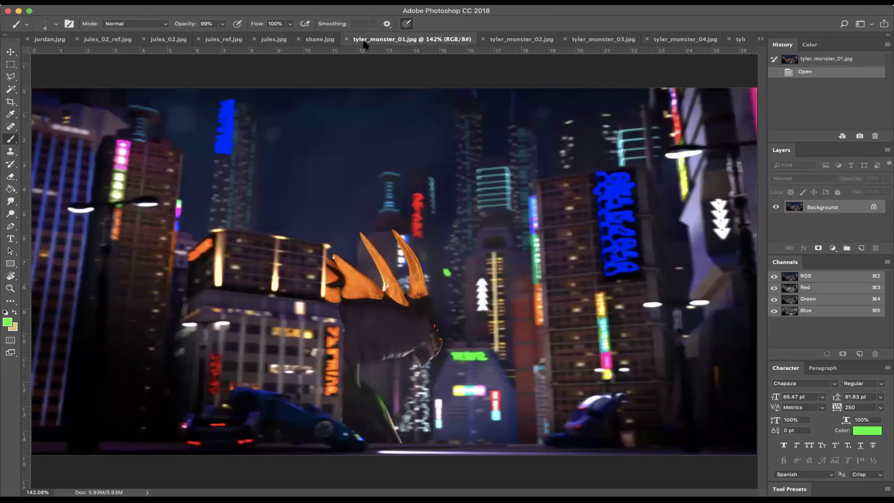
left_click(507, 39)
left_click(599, 39)
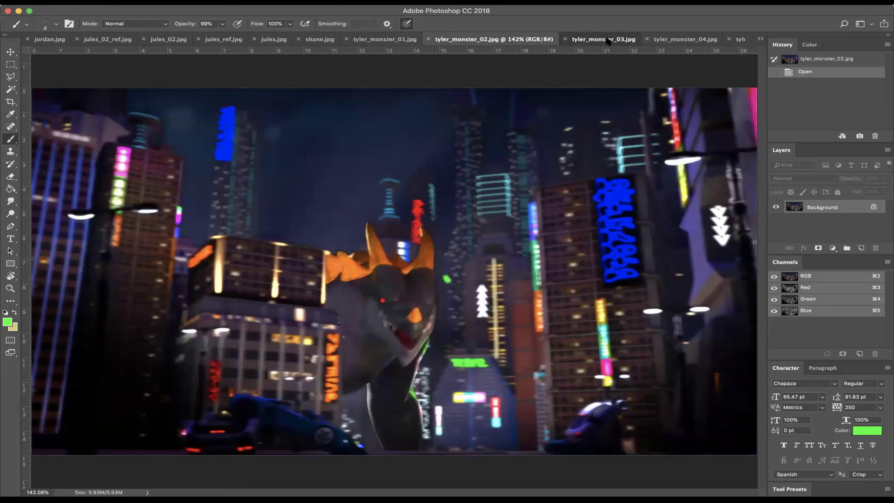
left_click(679, 39)
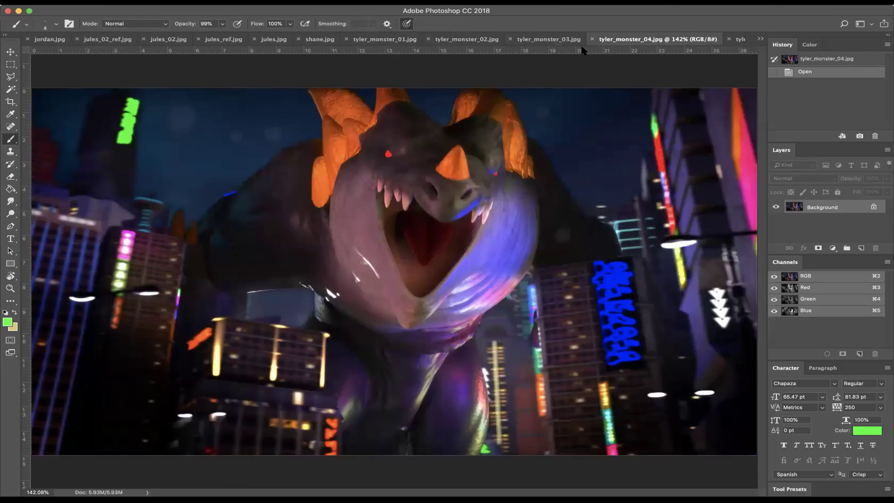
left_click(375, 38)
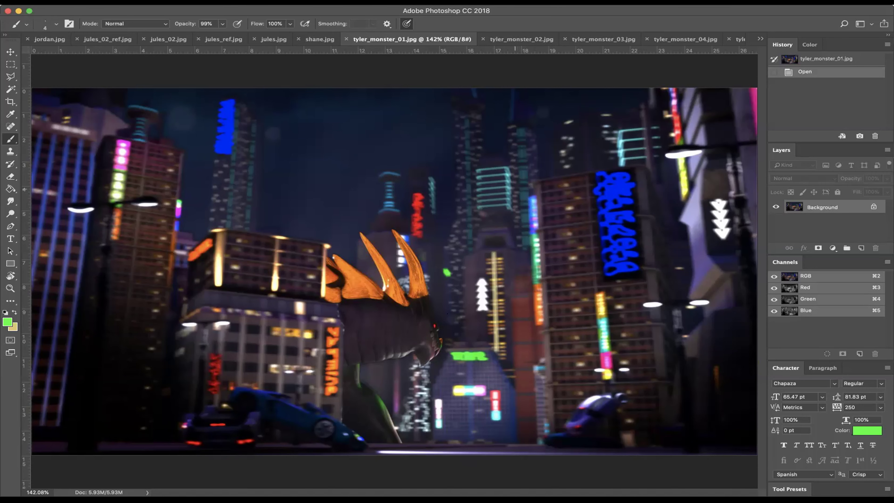
left_click(556, 37)
left_click(600, 38)
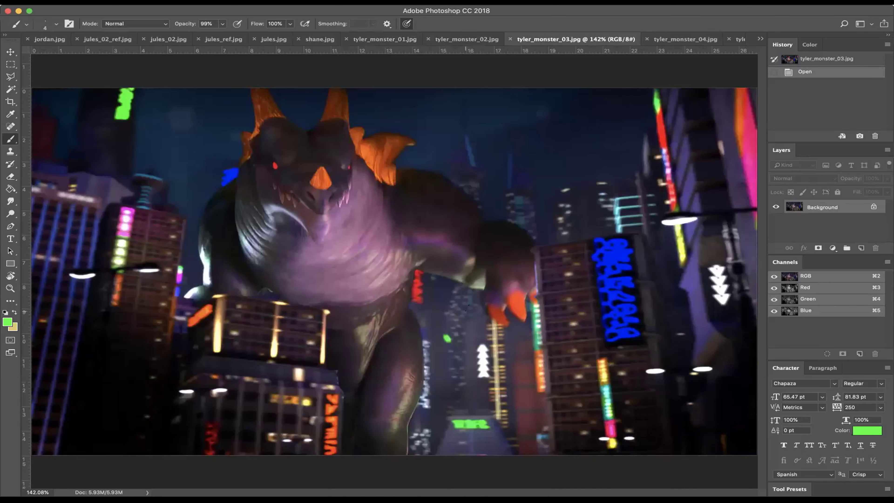
Step: Draw temporary brush marks on the monster's shoulder and neck in tyler_monster_03.jpg, undoing each one
mouse_move(421, 206)
left_mouse_down()
mouse_move(363, 170)
mouse_move(297, 262)
mouse_move(416, 313)
mouse_move(426, 211)
left_mouse_up()
key("super+z")
mouse_move(317, 231)
left_mouse_down()
mouse_move(302, 184)
mouse_move(244, 160)
mouse_move(169, 270)
mouse_move(261, 210)
left_mouse_up()
key("super+z")
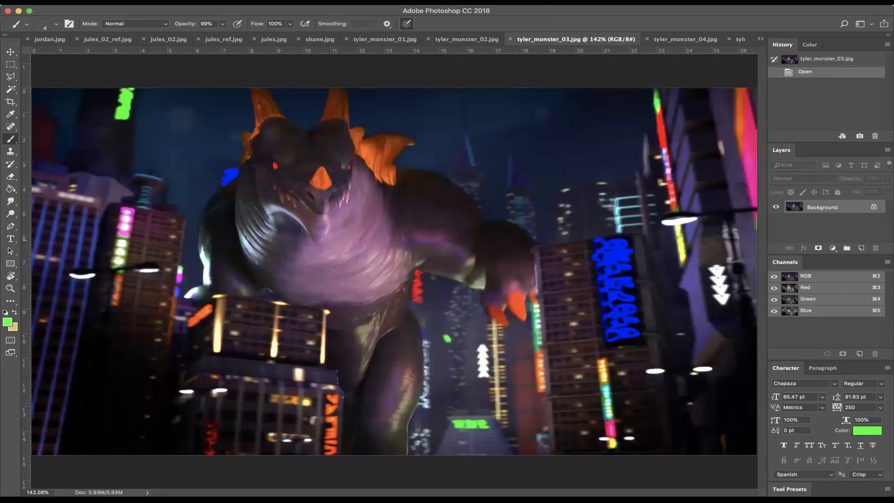
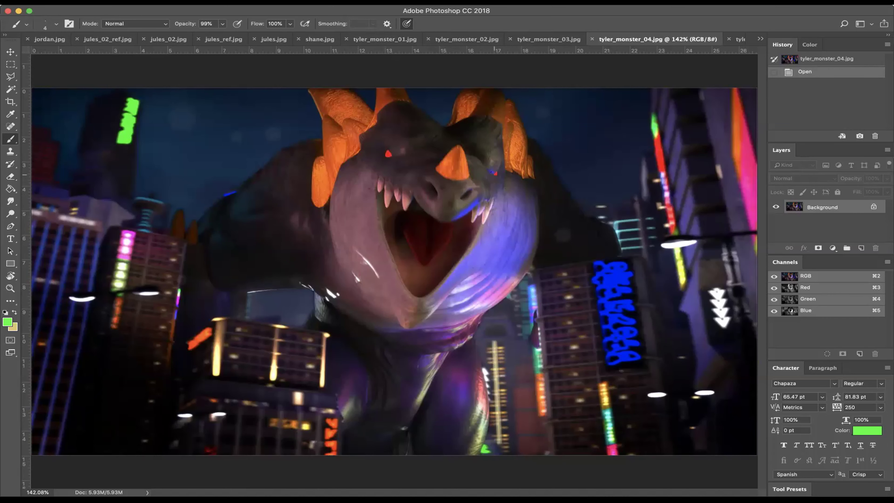
Step: Switch to tyler_monster_01.jpg and brush a green line along the monster's back below its orange spikes
left_click(385, 40)
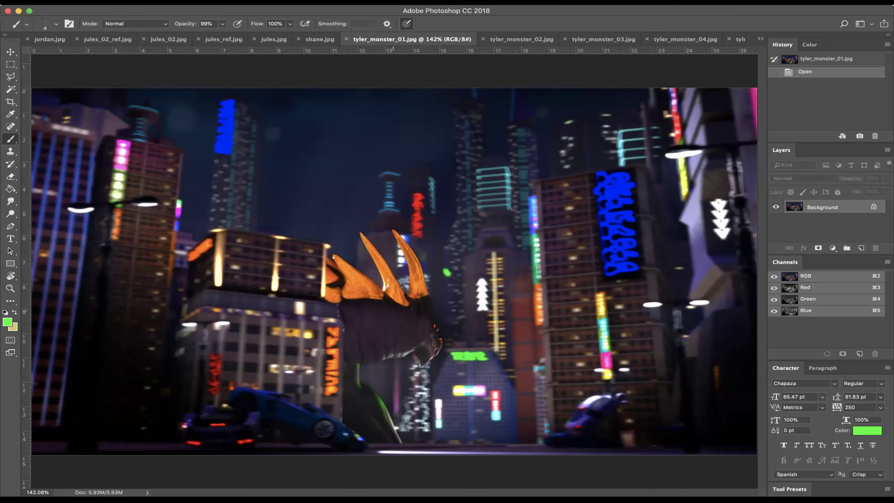
mouse_move(386, 306)
left_mouse_down()
mouse_move(430, 297)
mouse_move(375, 315)
mouse_move(332, 311)
left_mouse_up()
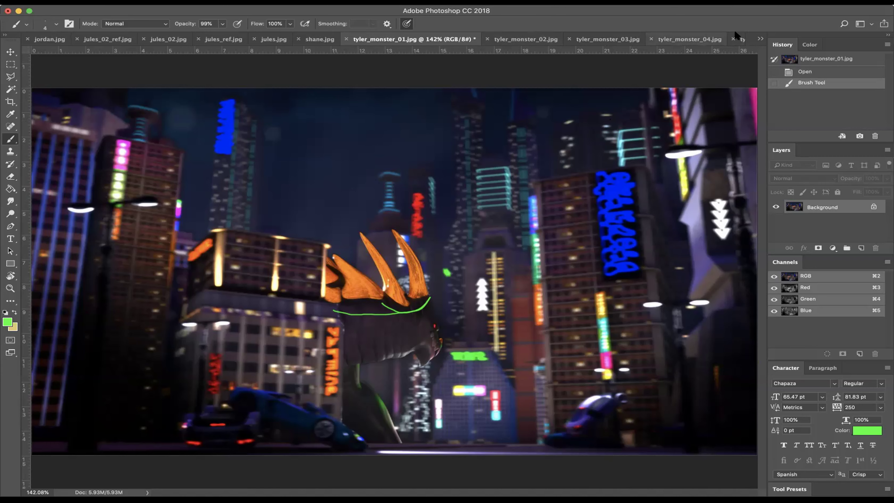
Step: Switch to tyler.jpg and examine the boy, snail and grass at 100% and 200% magnification
left_click(740, 37)
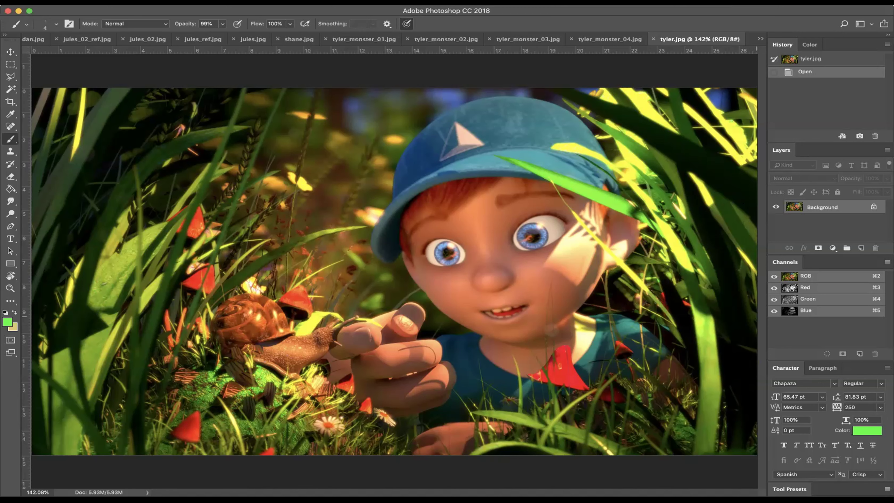
mouse_move(756, 315)
left_mouse_down()
mouse_move(716, 299)
mouse_move(642, 329)
mouse_move(738, 405)
mouse_move(757, 370)
left_mouse_up()
key("super+z")
key("super+1")
key("super+plus")
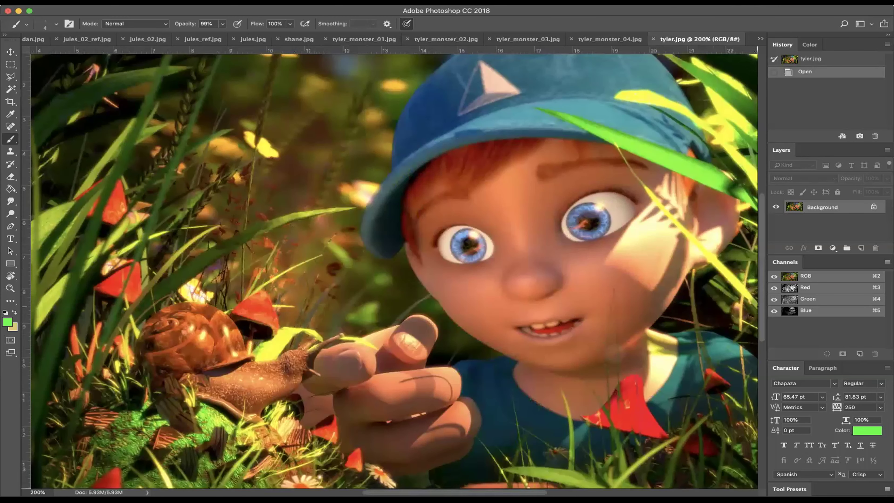
key("super+minus")
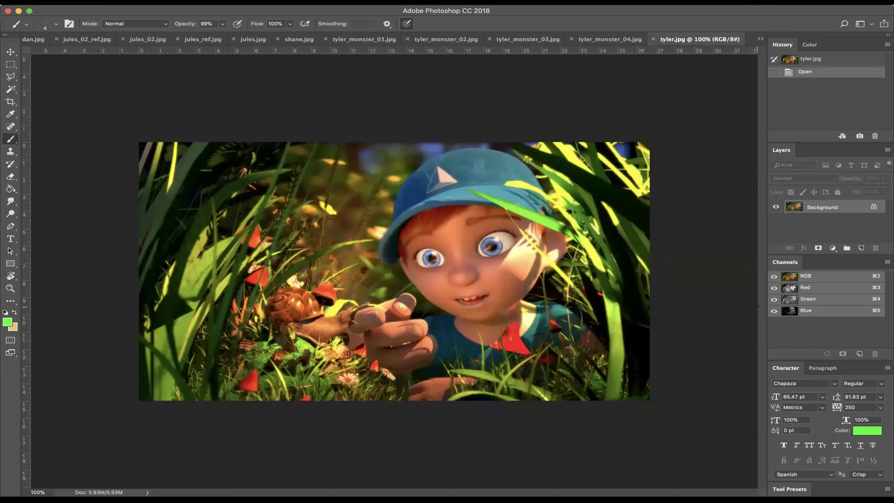
key("super+plus")
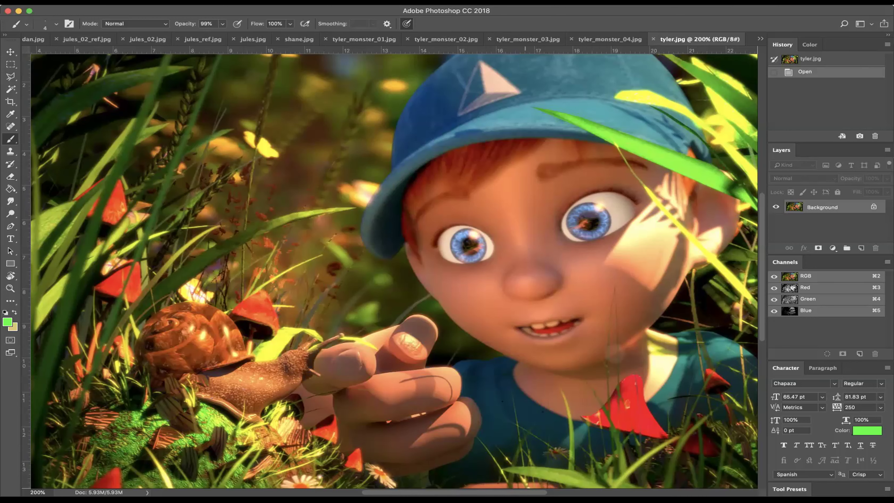
key("super+minus")
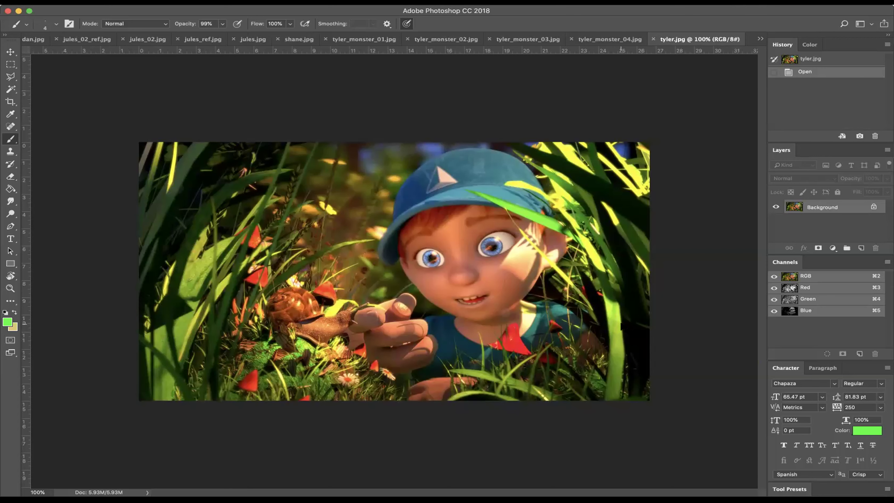
Step: Copy the whole tyler.jpg image onto a new layer and lower its saturation to -12 with Hue/Saturation
key("super+a")
key("super+c")
key("super+v")
key("super+u")
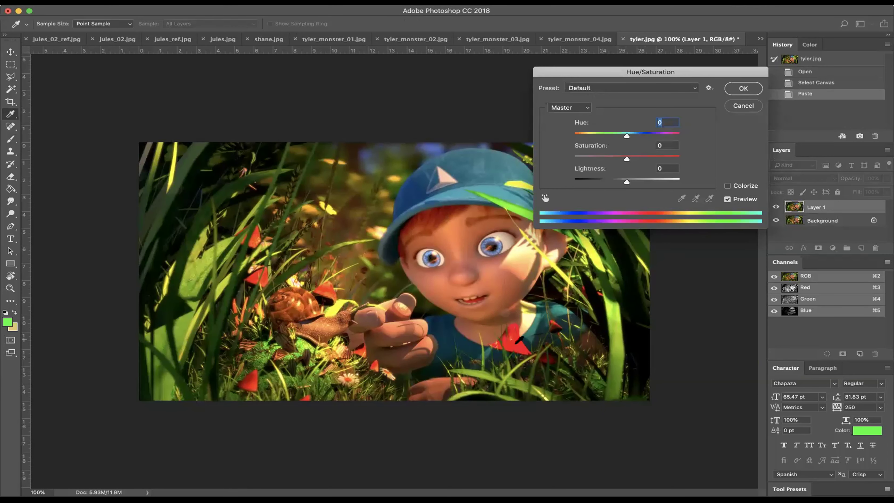
left_click_drag(626, 158, 621, 161)
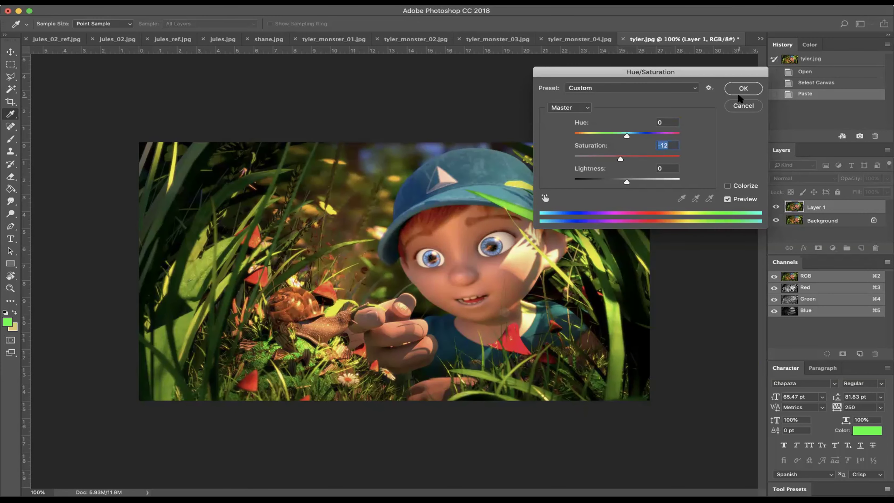
left_click(743, 88)
Step: Toggle the visibility of the desaturated layer to compare it with the original background
left_click(777, 207)
left_click(776, 207)
left_click(777, 207)
left_click(776, 207)
left_click(776, 207)
left_click(776, 206)
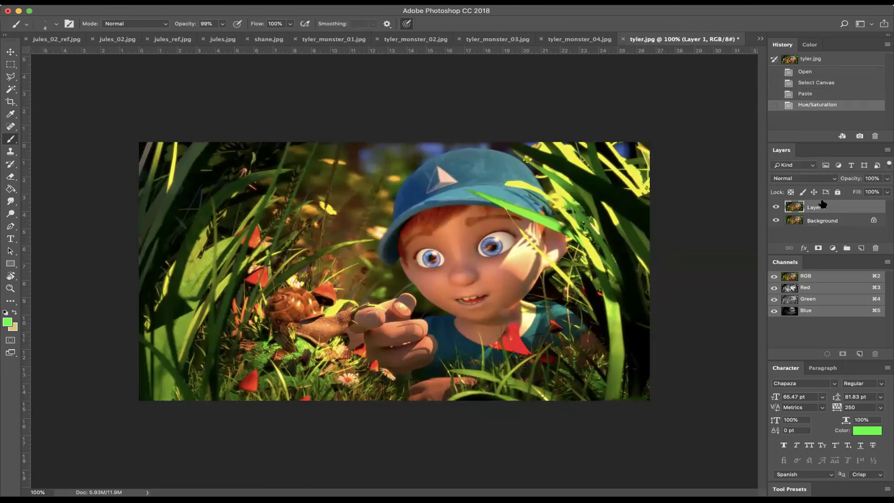
Step: With Hue/Saturation on the copied layer, set the Reds saturation to -22 and shift the Greens toward a muted yellow
key("super+u")
left_click(563, 106)
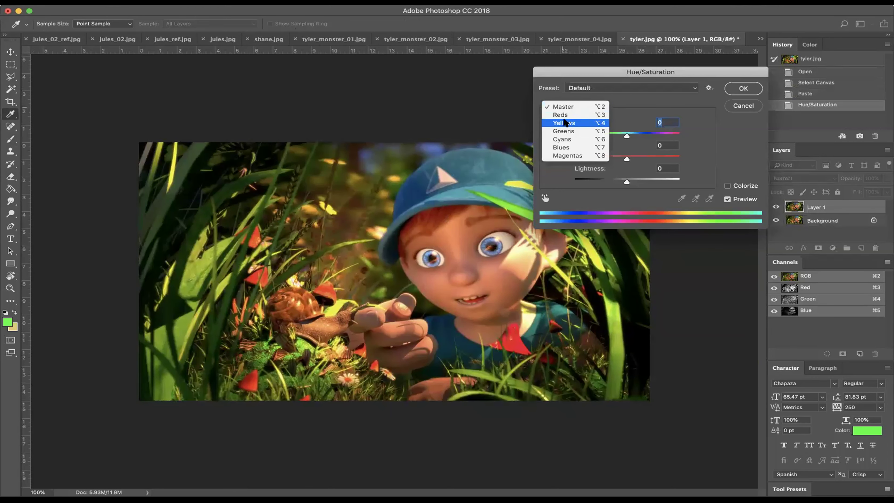
left_click(563, 115)
left_click_drag(626, 158, 615, 160)
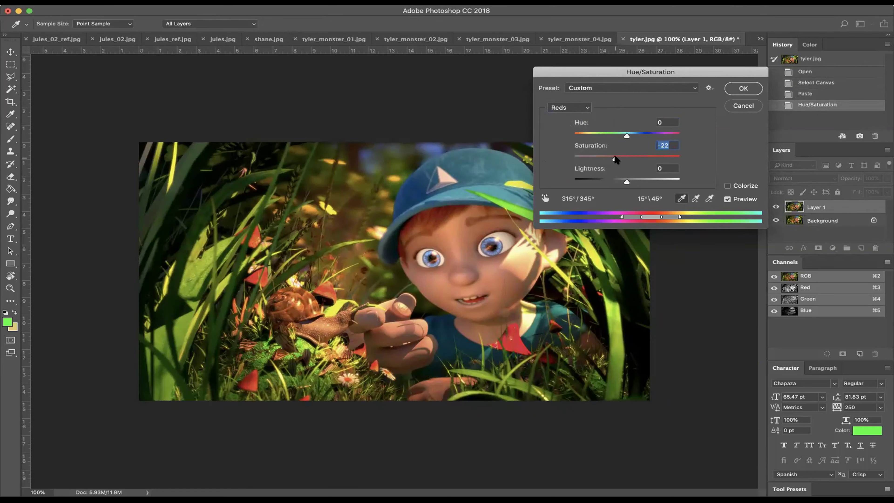
left_click(568, 105)
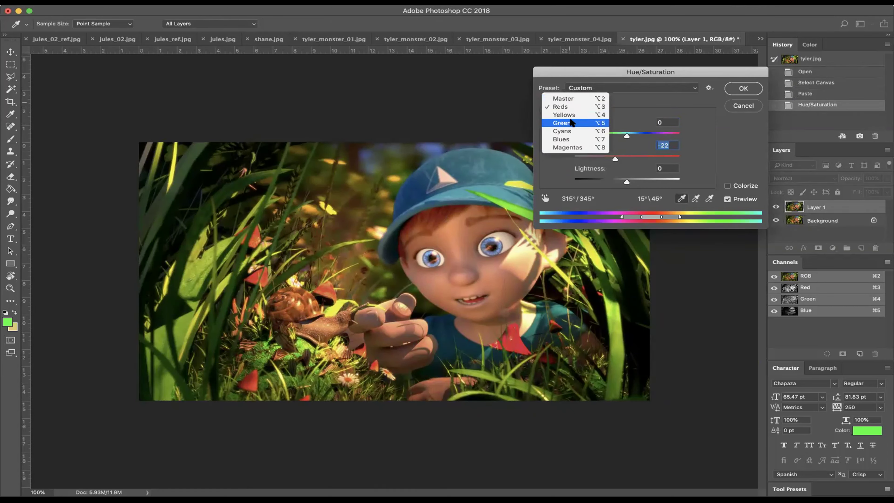
left_click(570, 123)
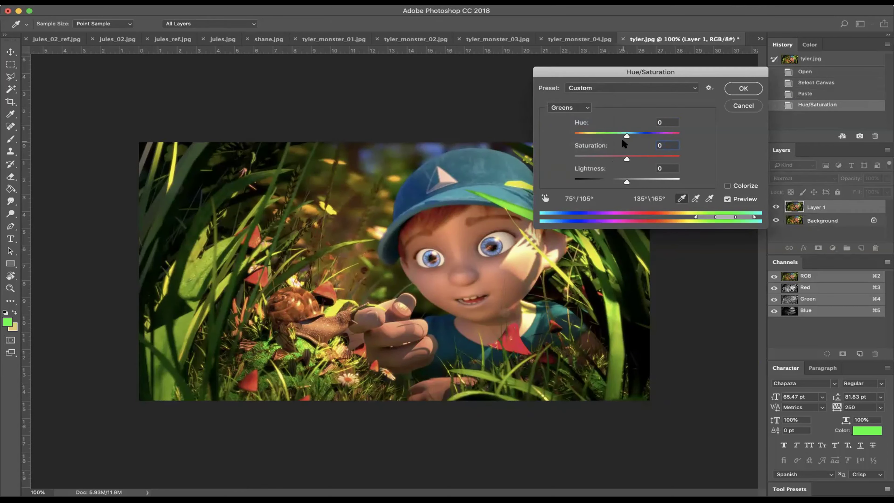
left_click_drag(626, 136, 605, 160)
left_click(742, 88)
Step: Select a rectangular area around the boy's face and copy it onto a new layer
left_click(10, 64)
left_click_drag(384, 181, 554, 337)
key("super+c")
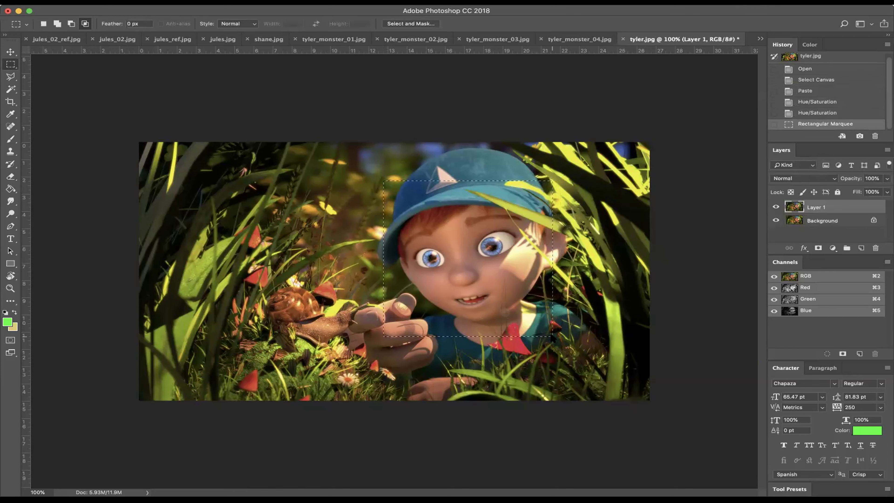
key("super+v")
Step: Increase the contrast of the face layer with Levels, setting the black input to 25 and the white input to 213
key("super+l")
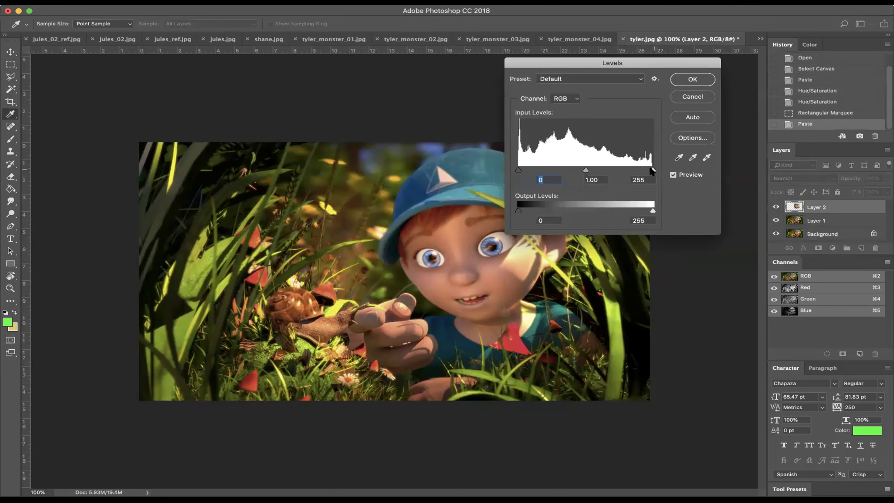
left_click_drag(653, 170, 630, 171)
left_click_drag(515, 169, 531, 169)
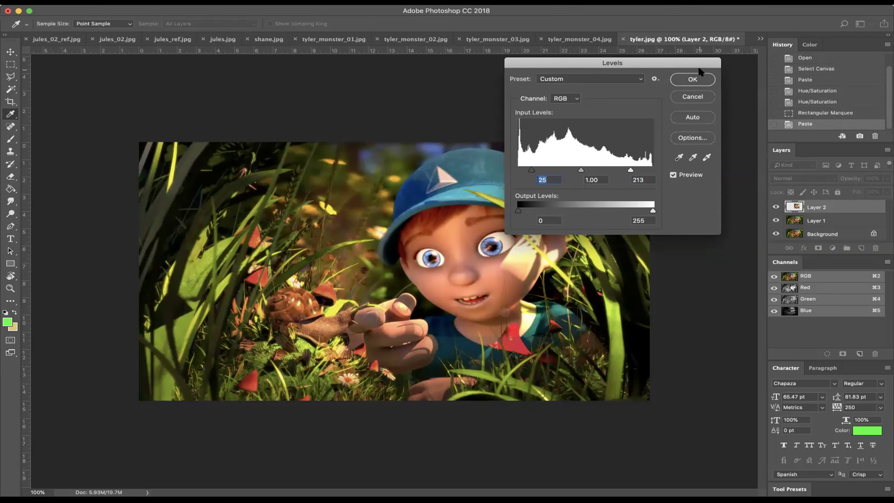
left_click(702, 80)
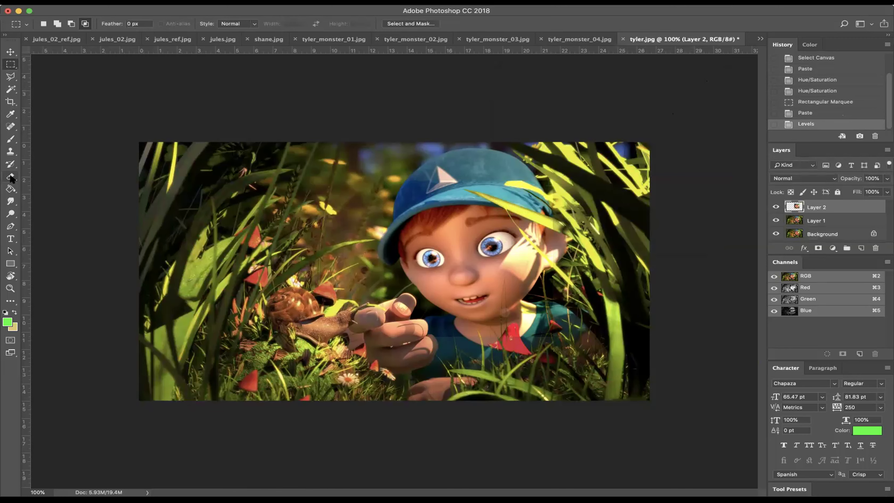
Step: Erase the hard upper edge of the face layer above the boy's cap with a soft 175 px Eraser
left_click(11, 126)
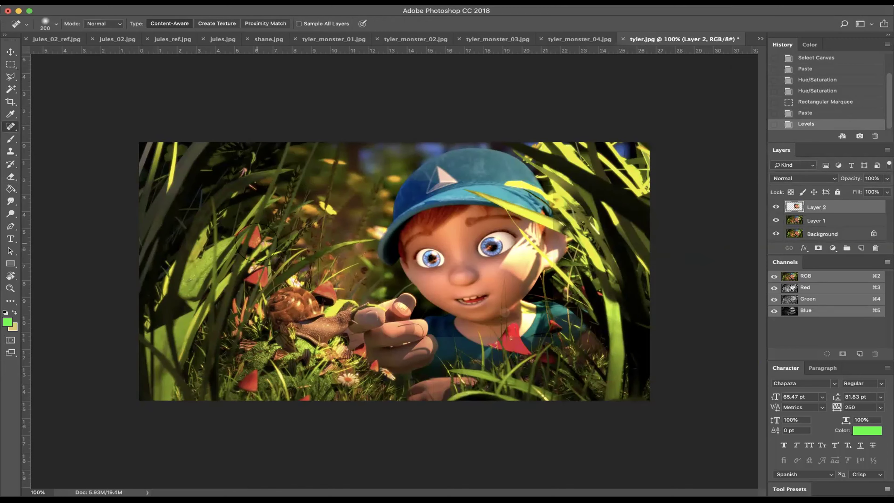
left_click(11, 151)
left_click(11, 177)
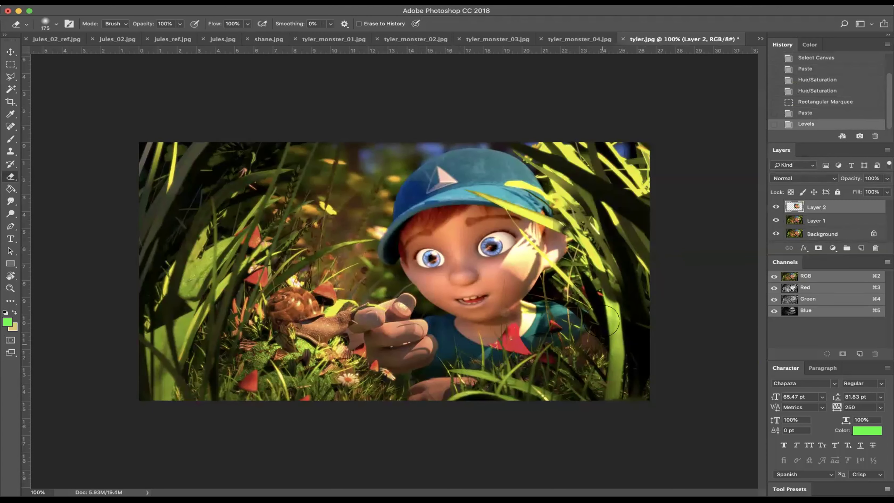
left_click_drag(490, 128, 448, 131)
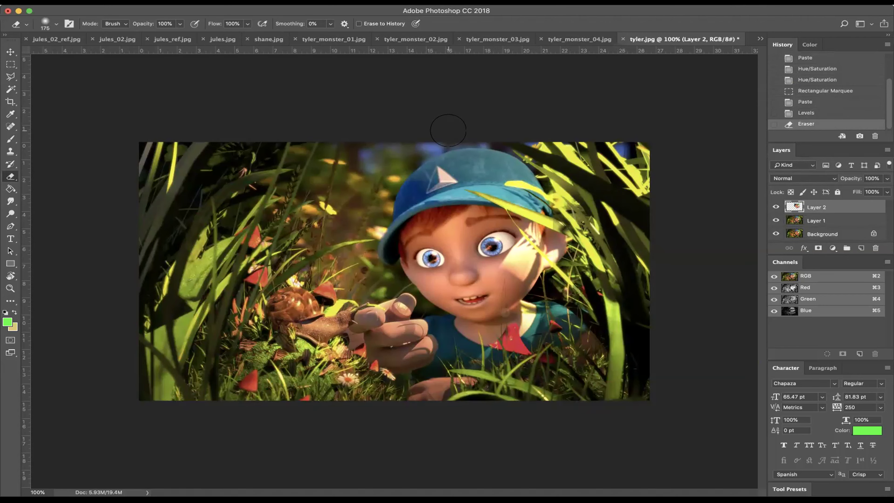
Step: Merge the contrast-enhanced face layer with the desaturated Layer 1
double_click(817, 221)
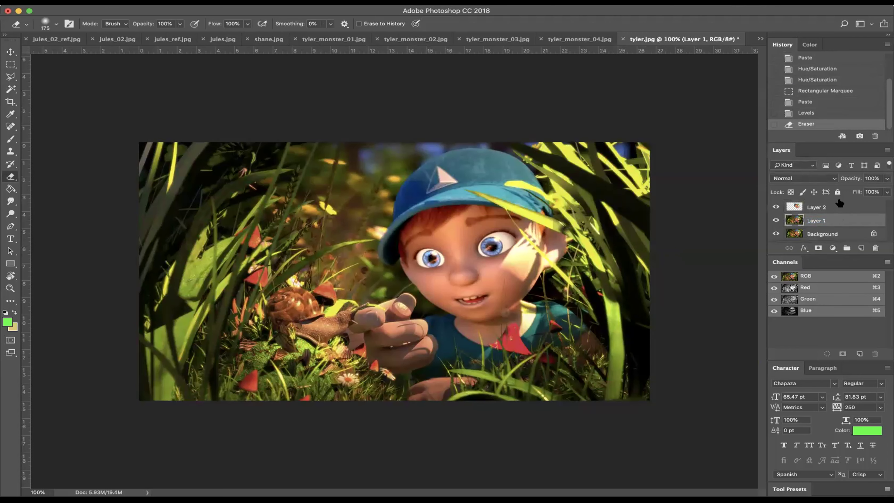
left_click(839, 207)
left_click(840, 220, "shift")
right_click(840, 219)
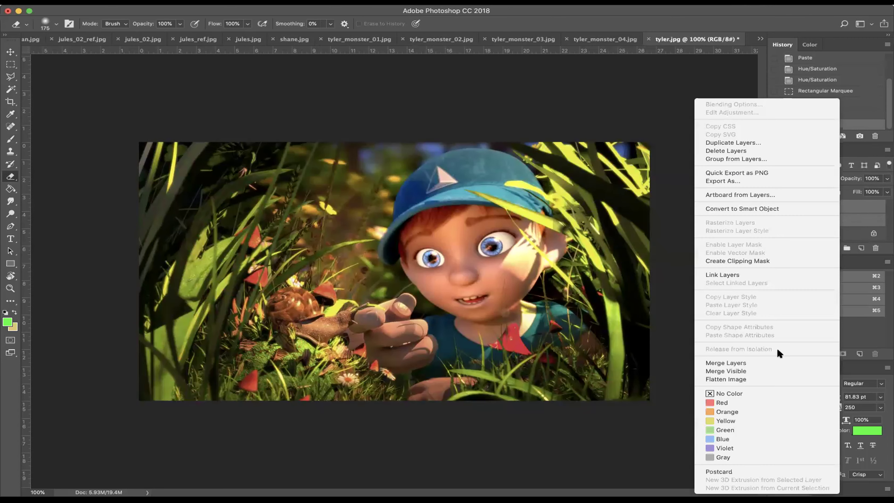
left_click(769, 363)
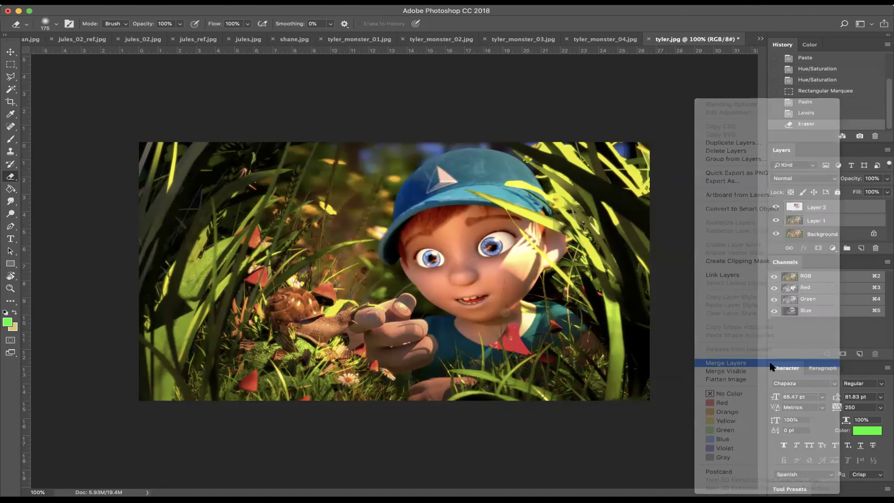
Step: Toggle the merged layer's visibility repeatedly to compare the adjusted image with the original background
left_click(776, 208)
left_click(776, 208)
left_click(777, 208)
left_click(776, 208)
left_click(776, 207)
left_click(776, 208)
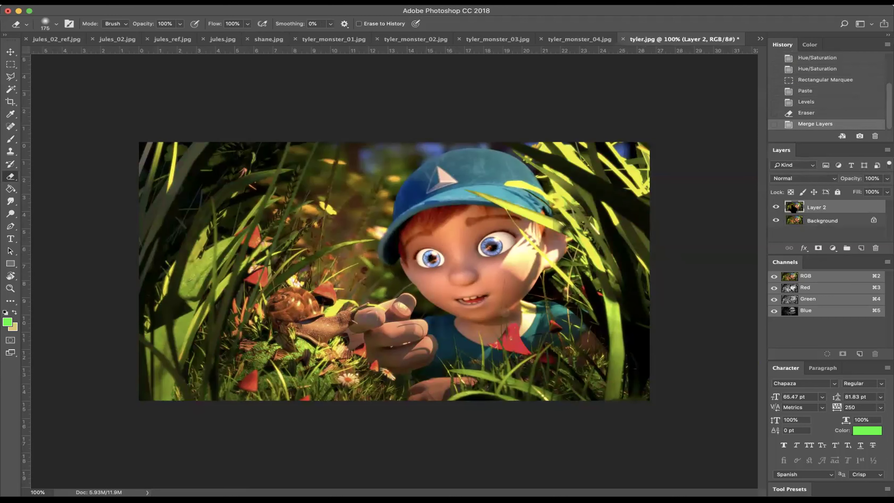
left_click(776, 208)
left_click(776, 208)
left_click(776, 208)
left_click(776, 208)
left_click(776, 208)
left_click(776, 207)
left_click(776, 208)
left_click(776, 207)
Step: Paint temporary green brush marks around the boy's chin, cap brim and cheek, undoing each one
left_click(11, 139)
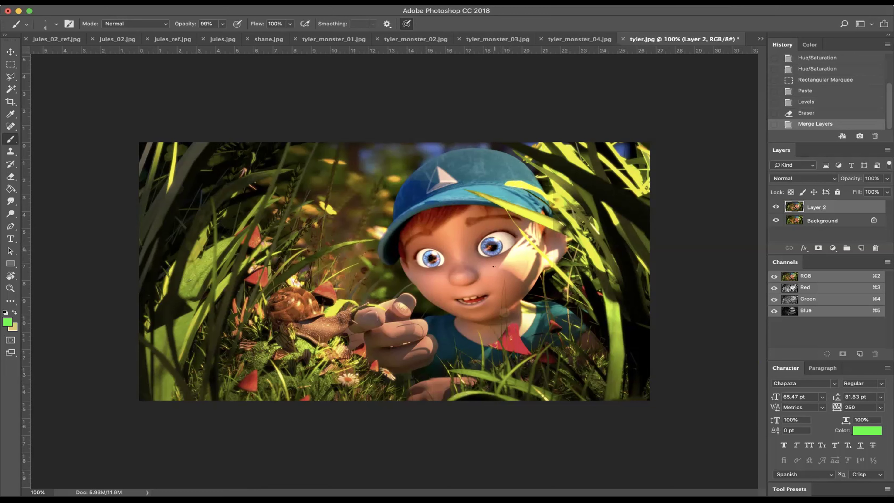
left_click_drag(488, 308, 489, 309)
key("super+z")
mouse_move(444, 205)
left_mouse_down()
mouse_move(472, 332)
mouse_move(392, 265)
left_mouse_up()
key("super+z")
mouse_move(451, 298)
left_mouse_down()
mouse_move(466, 307)
mouse_move(495, 289)
left_mouse_up()
key("super+z")
Step: Hide and show the merged layer again to check the boy and grass against the original render
left_click(776, 207)
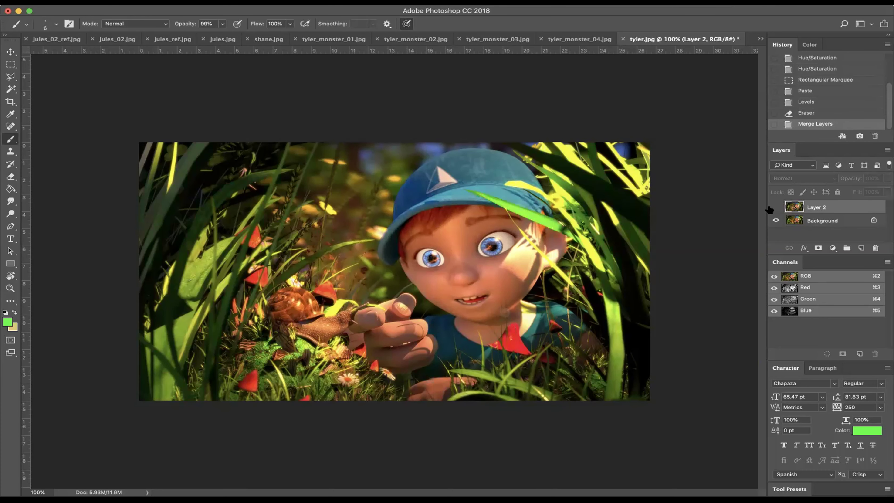
left_click(776, 208)
left_click(776, 208)
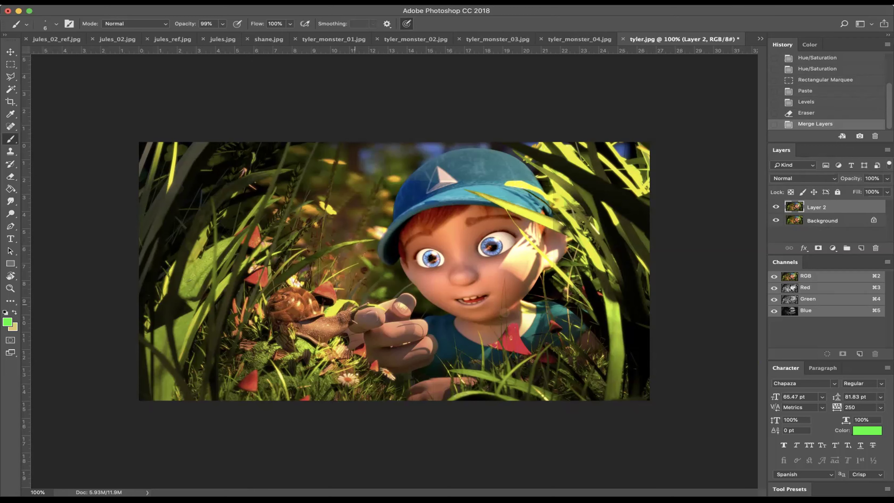
Step: Mark the hand area and circle the upper background with green brush strokes, undoing each mark
mouse_move(373, 302)
left_mouse_down()
mouse_move(346, 265)
mouse_move(271, 255)
mouse_move(245, 303)
mouse_move(356, 353)
mouse_move(374, 303)
left_mouse_up()
key("super+z")
mouse_move(472, 149)
left_mouse_down()
mouse_move(445, 143)
mouse_move(338, 163)
mouse_move(564, 171)
mouse_move(643, 152)
left_mouse_up()
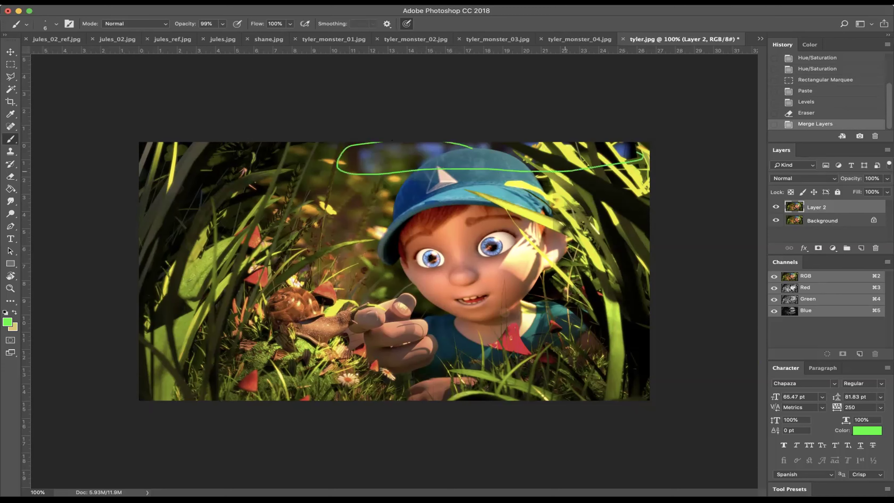
key("super+z")
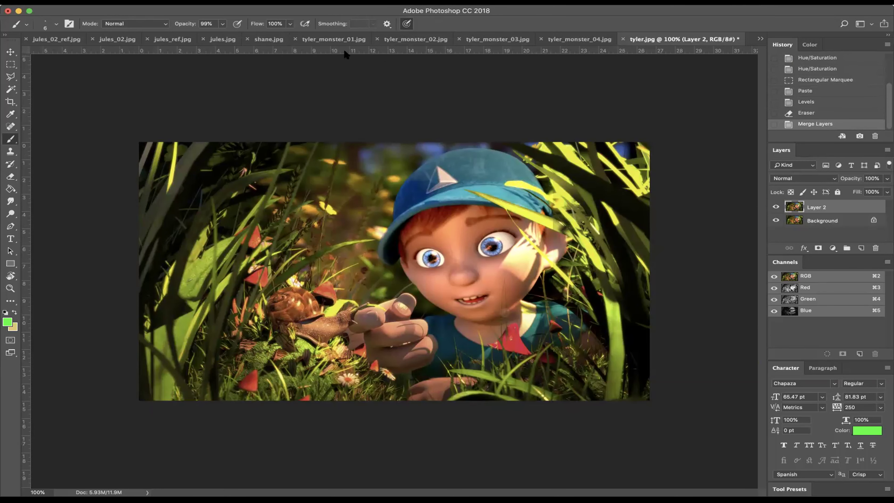
Step: Switch to shane.jpg and mark the lighting on the sphere and the portrait with brush strokes, undoing each one
left_click(263, 39)
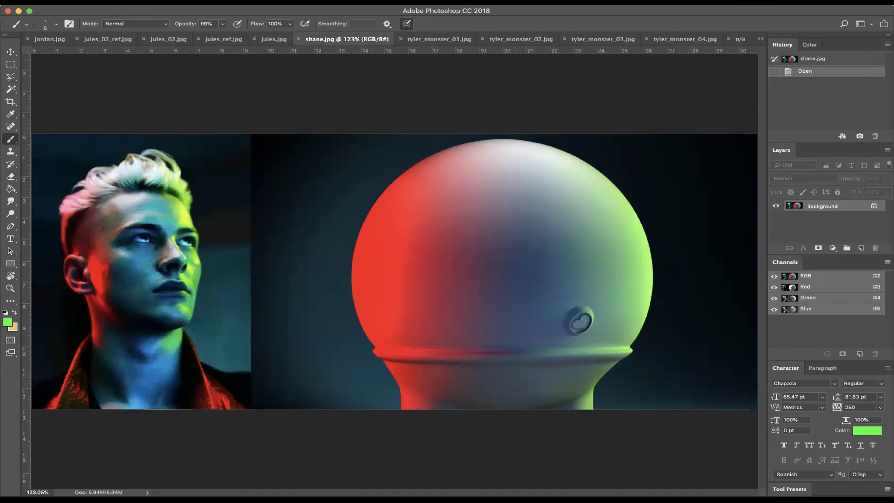
mouse_move(508, 147)
left_mouse_down()
mouse_move(508, 306)
mouse_move(497, 343)
left_mouse_up()
key("super+z")
mouse_move(164, 341)
left_mouse_down()
mouse_move(137, 341)
mouse_move(134, 384)
mouse_move(158, 392)
mouse_move(167, 347)
left_mouse_up()
key("super+z")
mouse_move(178, 311)
left_mouse_down()
mouse_move(138, 303)
mouse_move(119, 277)
mouse_move(109, 214)
mouse_move(126, 194)
mouse_move(151, 218)
mouse_move(171, 307)
left_mouse_up()
key("super+z")
Step: Compare the lighting of the jules.jpg render with the jules_ref.jpg film still
left_click(273, 39)
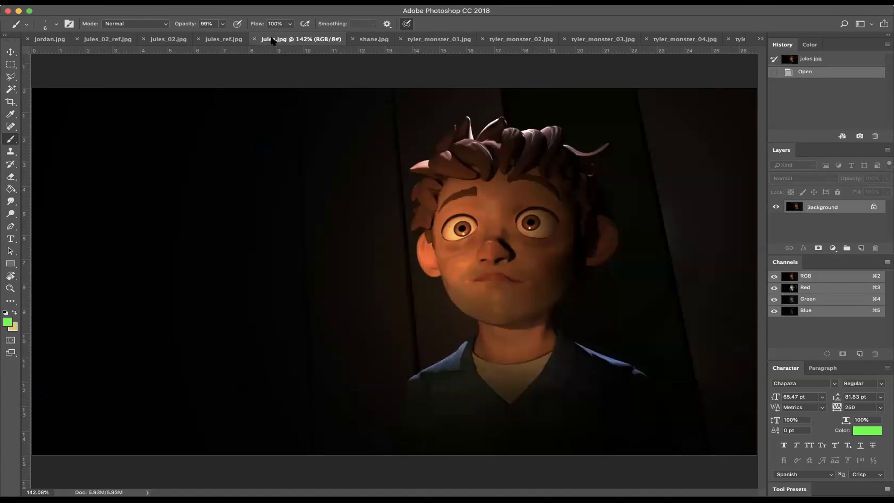
left_click(218, 40)
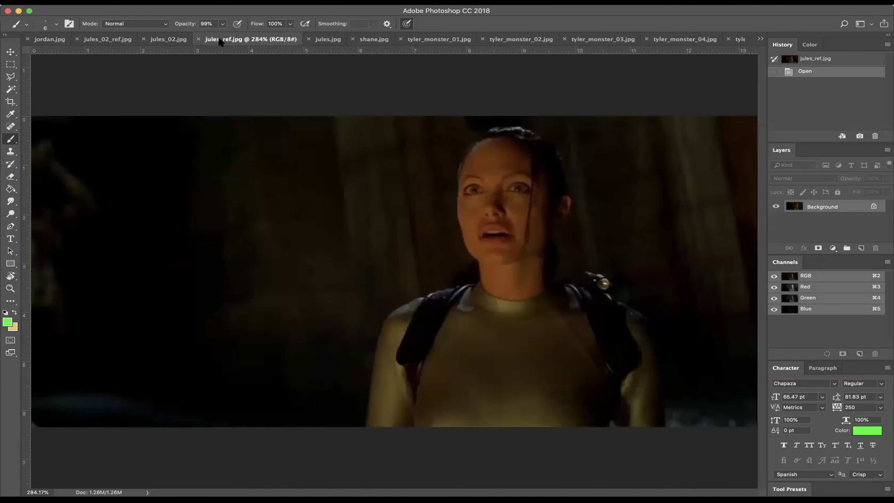
left_click(323, 41)
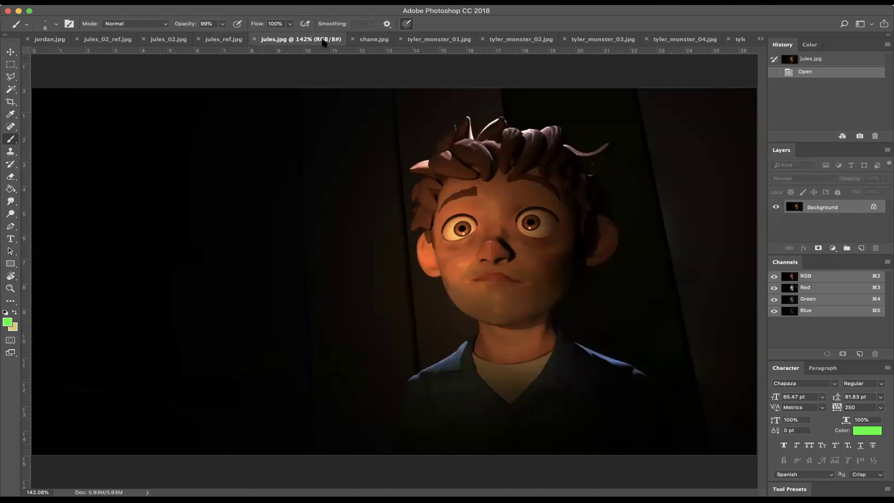
left_click(223, 40)
left_click(163, 42)
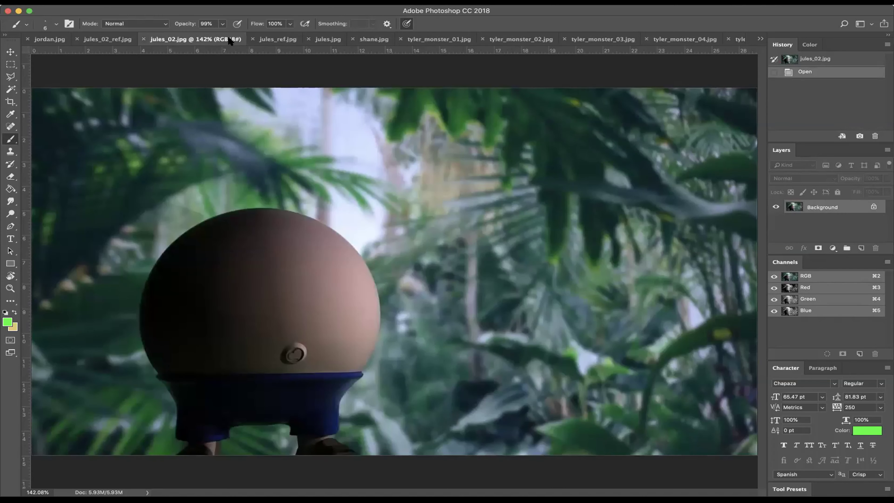
left_click(275, 36)
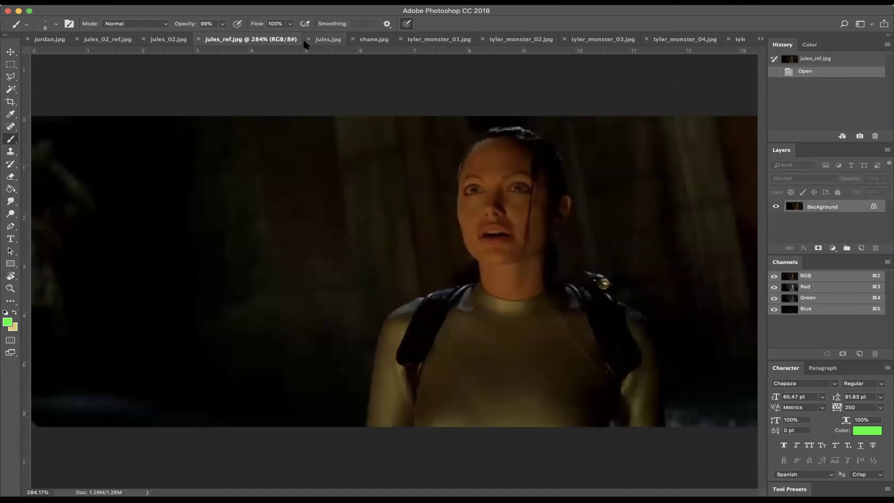
left_click(327, 39)
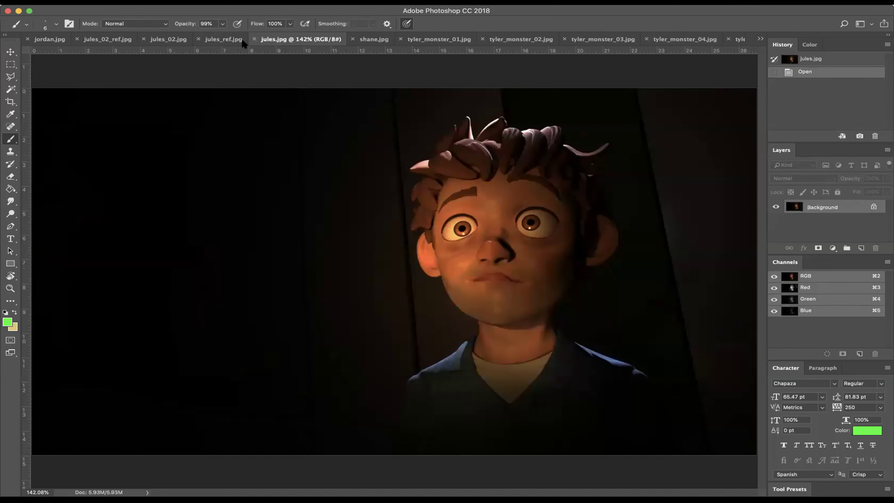
left_click(222, 41)
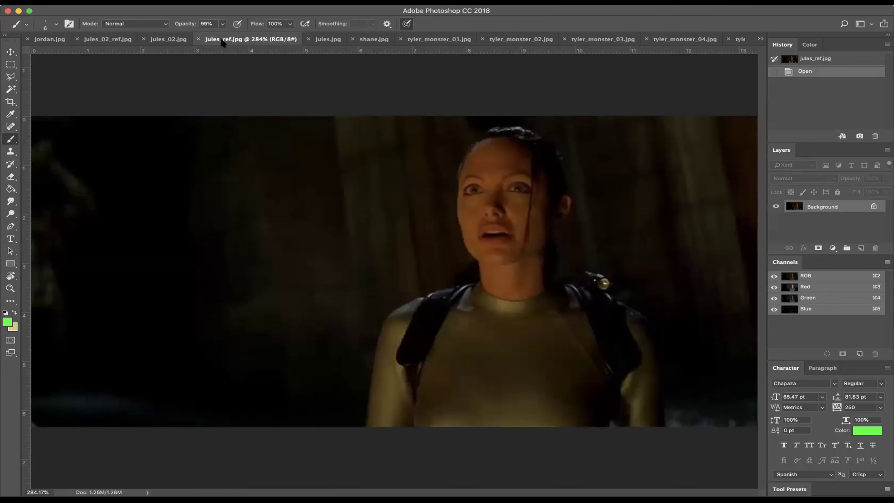
left_click(325, 39)
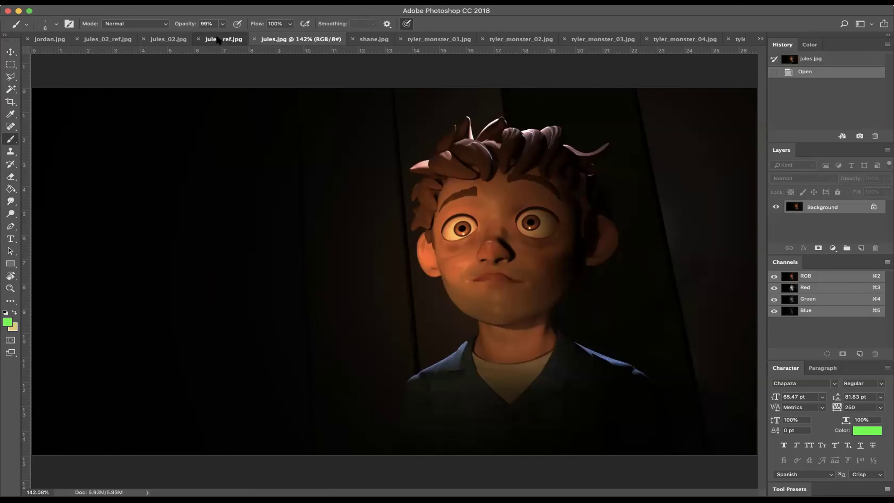
left_click(238, 39)
left_click(324, 40)
Step: Select a rectangular area around the boy in jules.jpg and copy it onto a new layer
key("m")
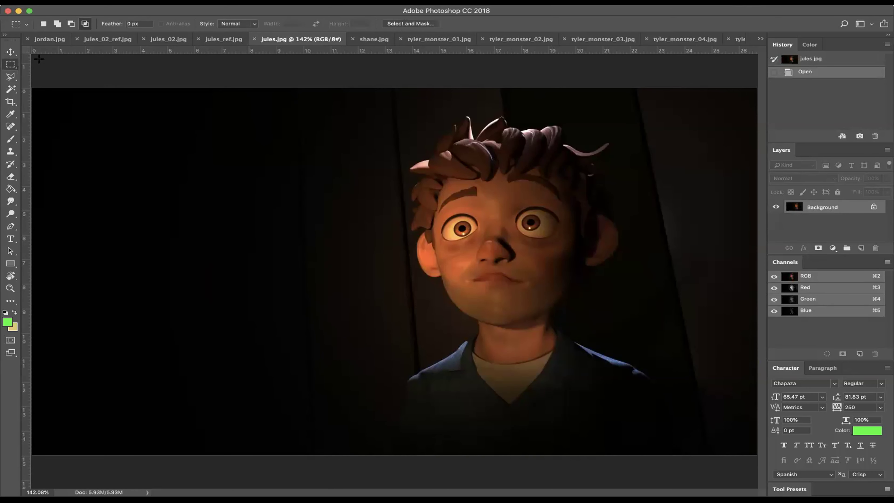
mouse_move(356, 100)
left_mouse_down()
mouse_move(594, 249)
mouse_move(672, 436)
left_mouse_up()
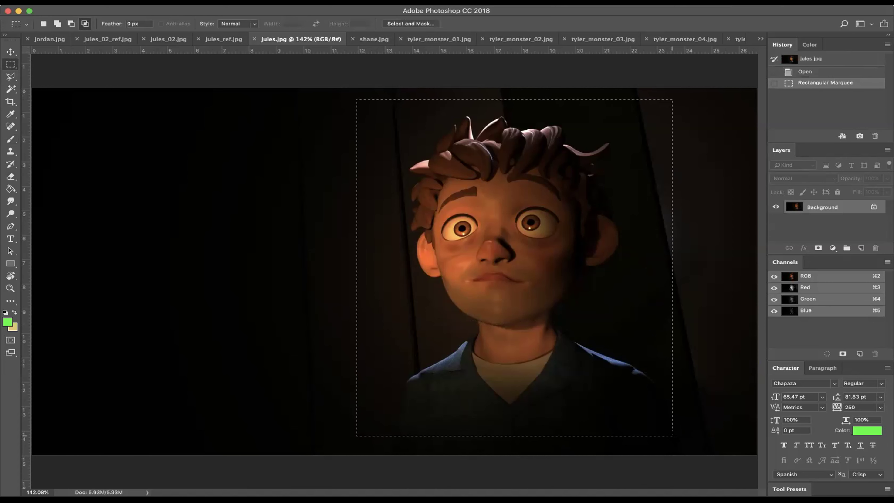
key("super+d")
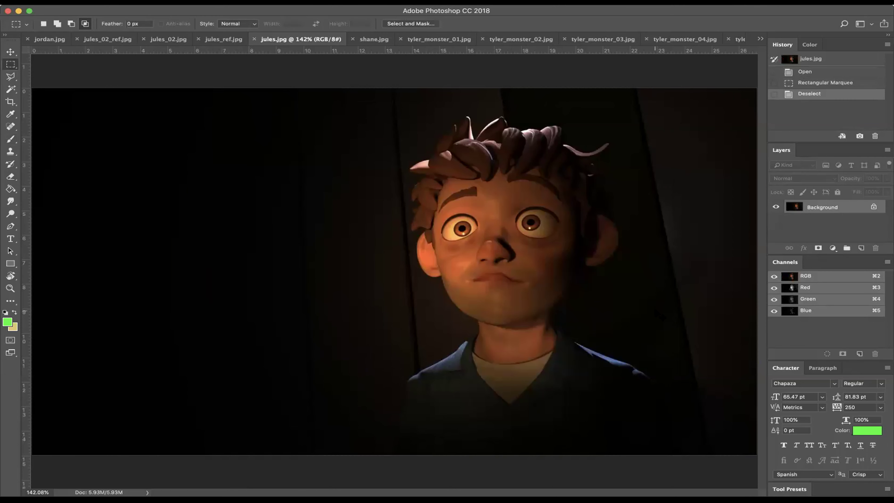
left_click_drag(359, 111, 680, 427)
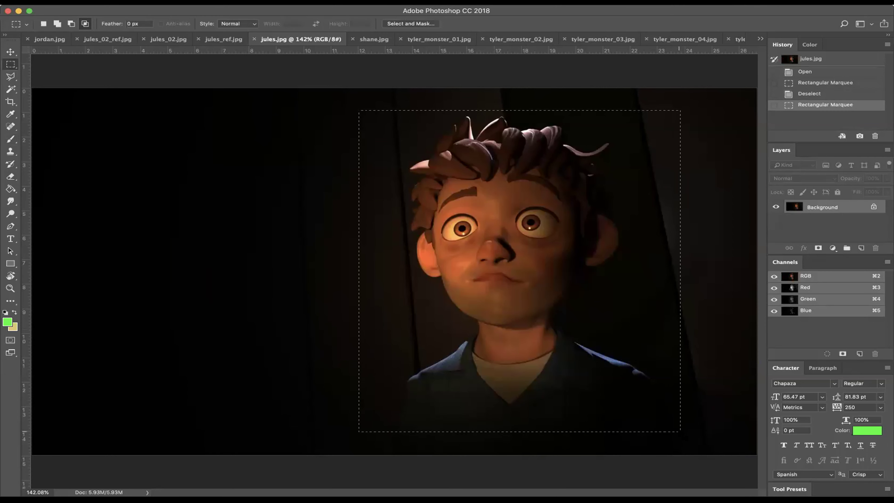
key("super+c")
key("super+v")
Step: Lower the copied boy layer's saturation to -16 with Hue/Saturation
key("super+u")
left_click_drag(627, 156, 619, 158)
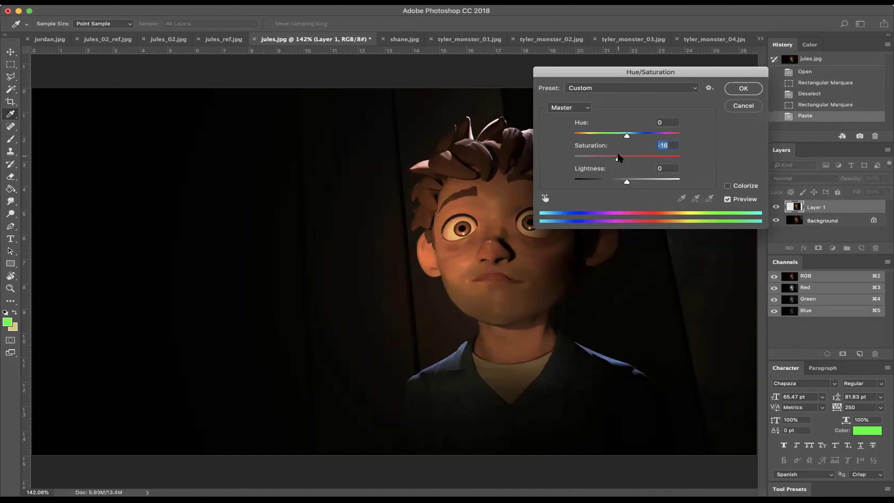
key("Return")
Step: Compare the desaturated boy in jules.jpg with the skin tones in jules_ref.jpg
left_click(224, 39)
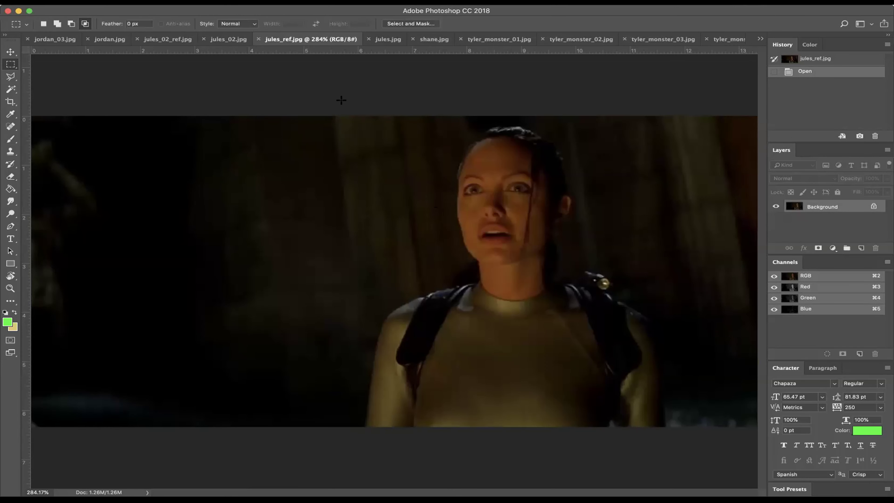
left_click(392, 39)
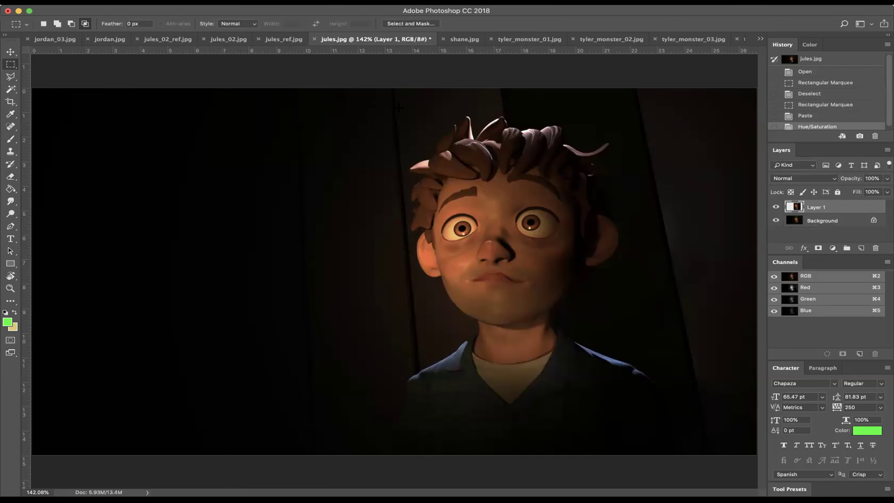
left_click(297, 39)
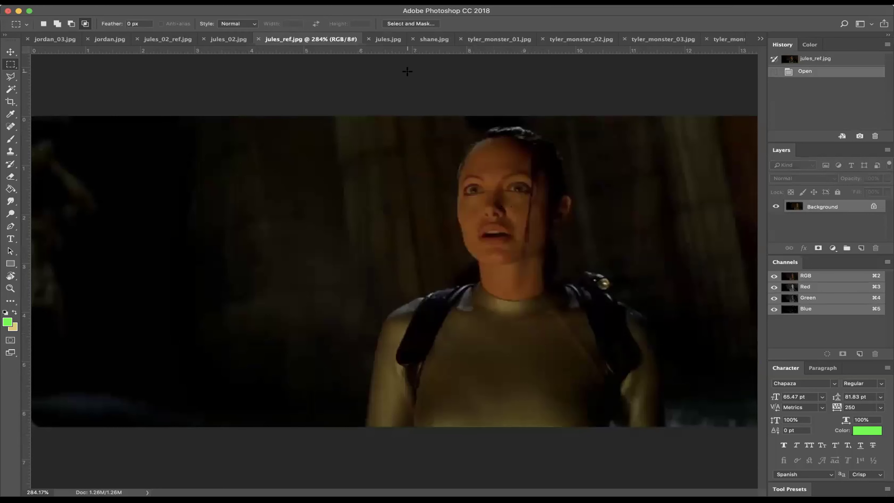
left_click(387, 38)
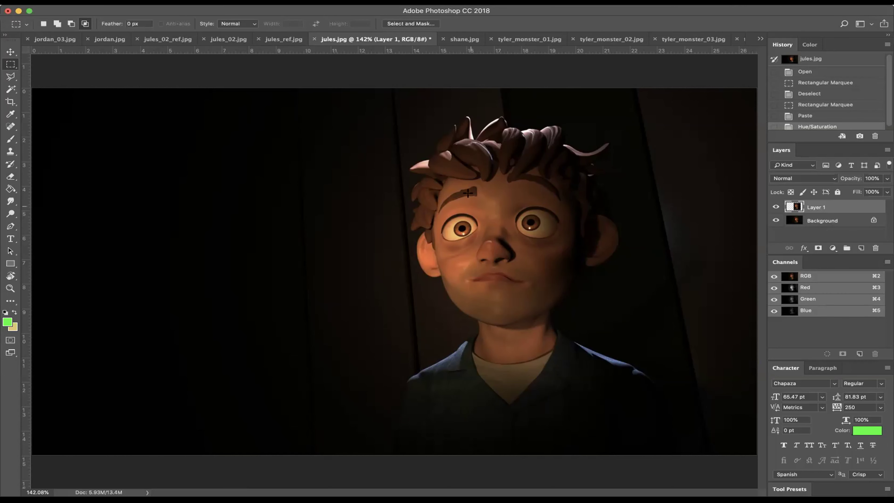
Step: Mark the area between the boy's nose and eye with a green brush stroke and undo it
left_click_drag(511, 241, 525, 272)
left_click(10, 139)
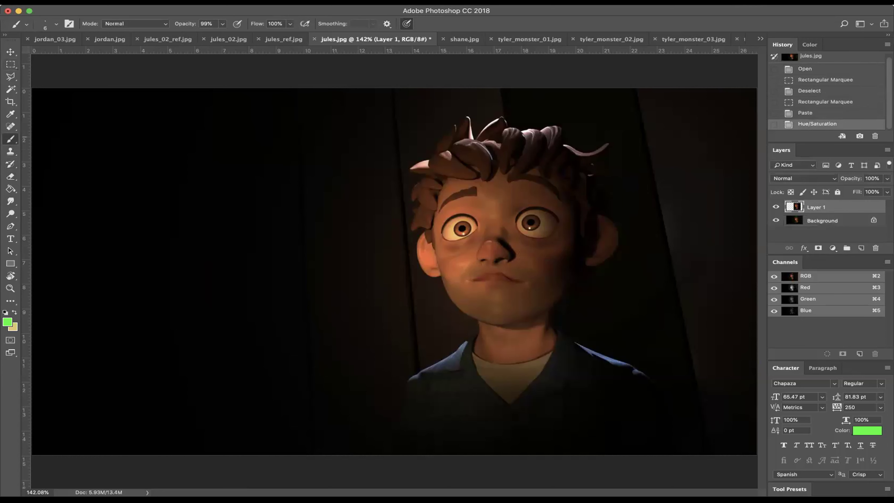
mouse_move(523, 234)
left_mouse_down()
mouse_move(476, 231)
mouse_move(499, 269)
mouse_move(524, 235)
left_mouse_up()
key("super+z")
Step: Check jules_ref.jpg against jules.jpg, marking the empty dark background beside the boy with temporary brush strokes
left_click(283, 39)
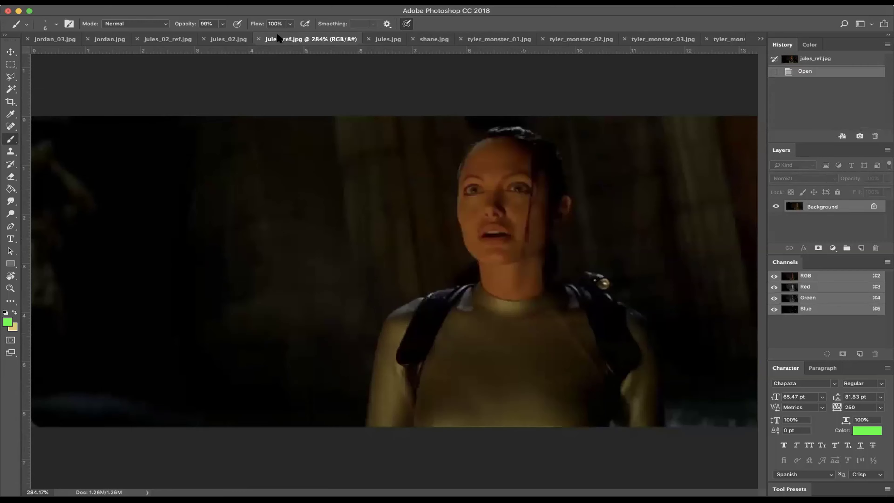
left_click(377, 39)
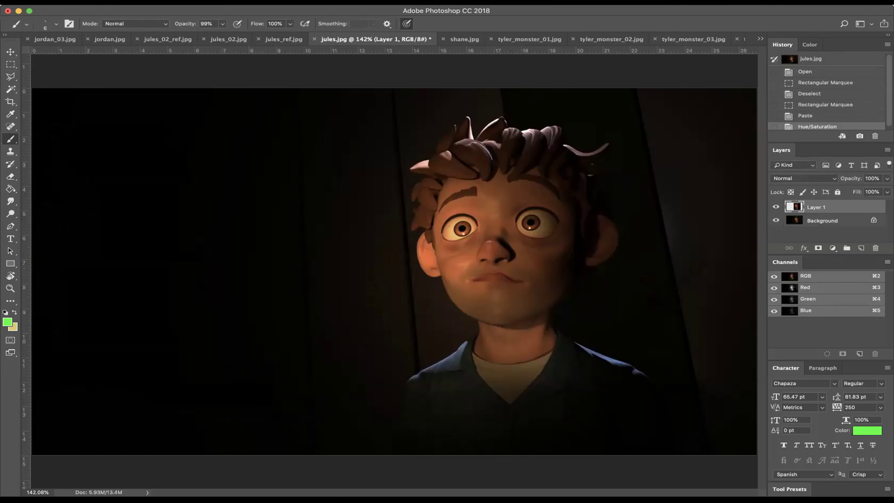
mouse_move(221, 150)
left_mouse_down()
mouse_move(128, 147)
mouse_move(83, 358)
mouse_move(241, 152)
left_mouse_up()
key("super+z")
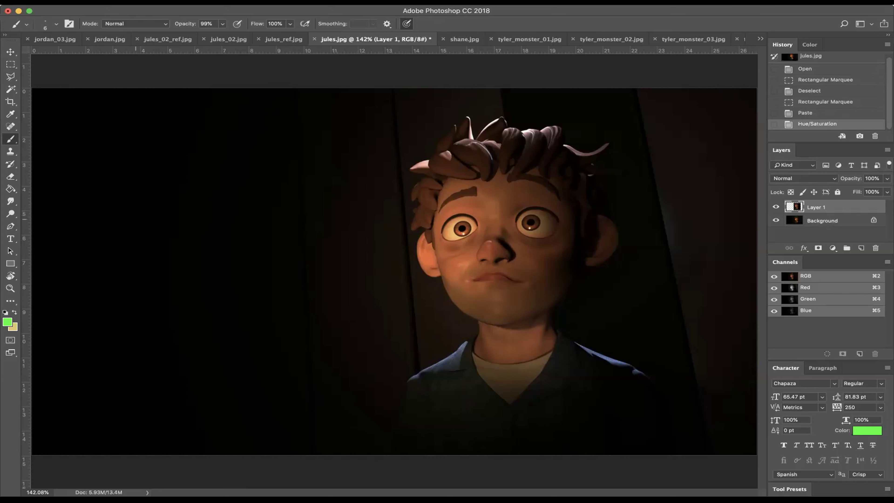
mouse_move(204, 229)
left_mouse_down()
mouse_move(162, 231)
mouse_move(94, 210)
left_mouse_up()
left_click(276, 42)
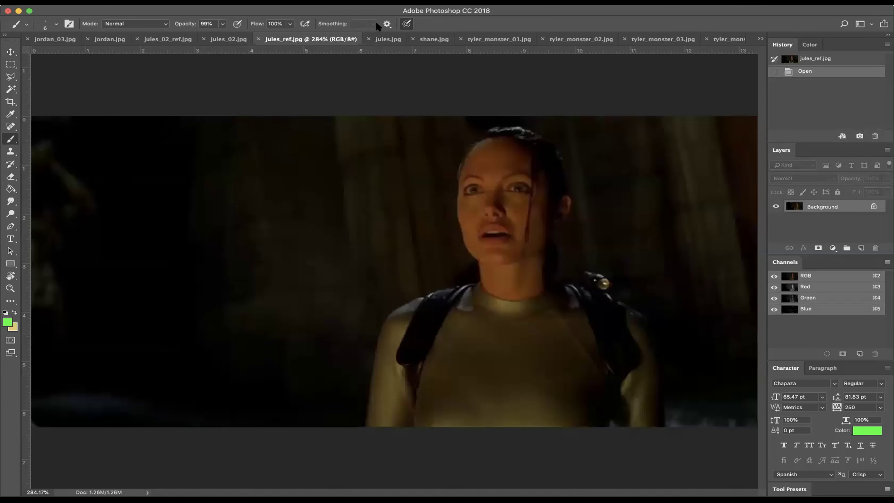
Step: Mark the iris edge of the boy's shadow-side eye in jules.jpg with a green brush stroke
left_click(386, 40)
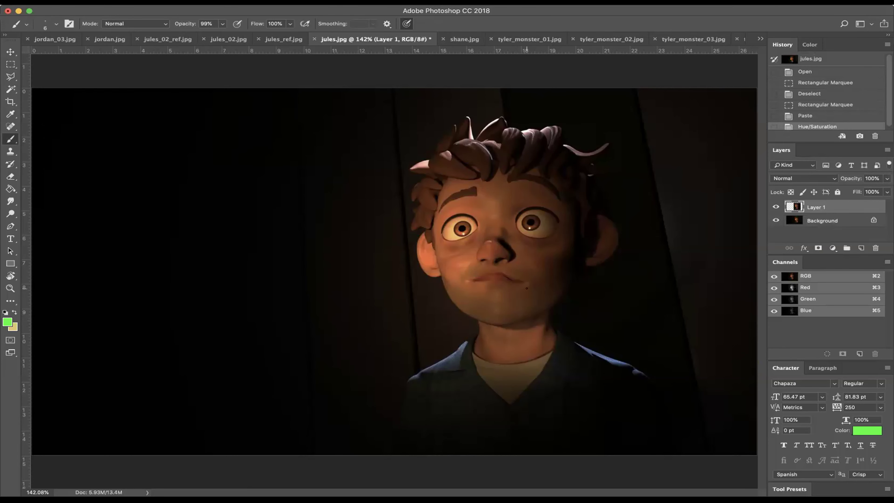
left_click_drag(533, 230, 531, 217)
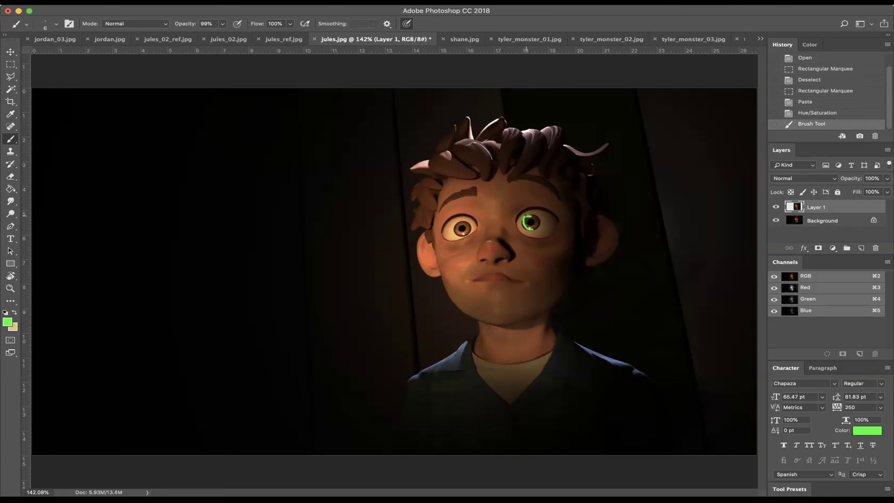
left_click(465, 40)
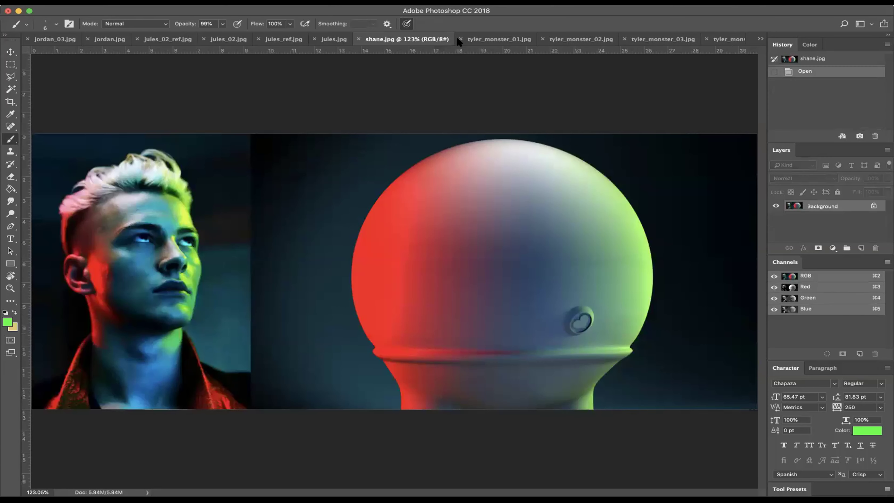
left_click(314, 39)
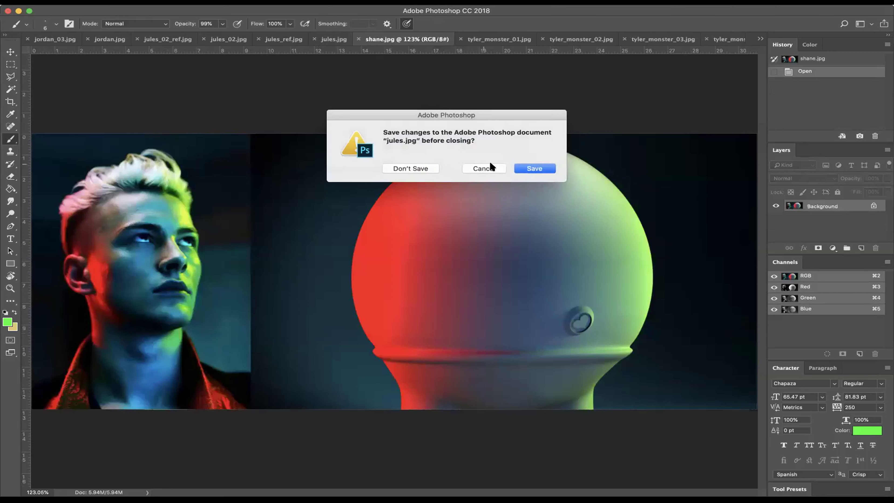
left_click(482, 168)
left_click(336, 40)
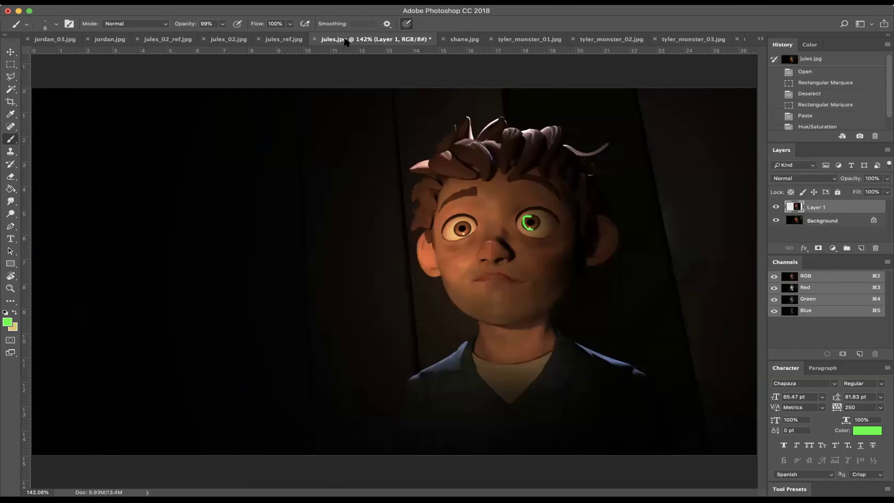
Step: Compare jules.jpg with jules_ref.jpg and trace the boy's hair top and shadow-side ear with green brush strokes
left_click(291, 40)
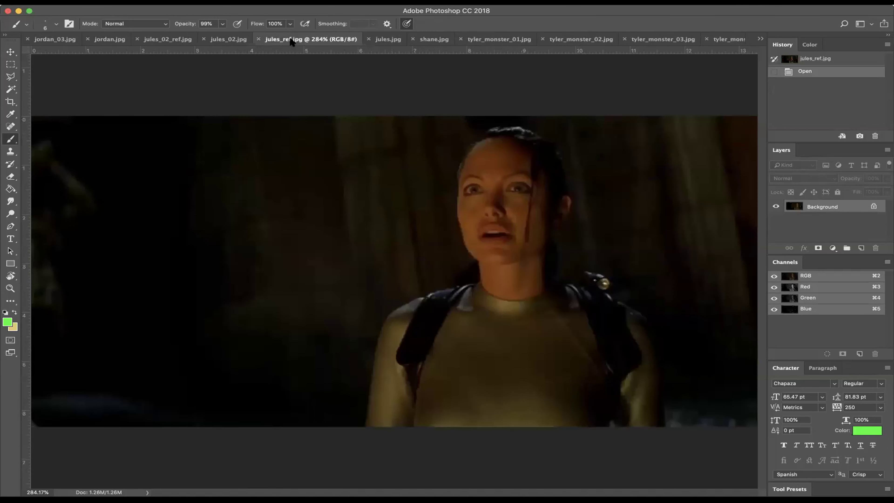
left_click(385, 40)
mouse_move(410, 156)
left_mouse_down()
mouse_move(475, 130)
mouse_move(521, 132)
mouse_move(604, 178)
left_mouse_up()
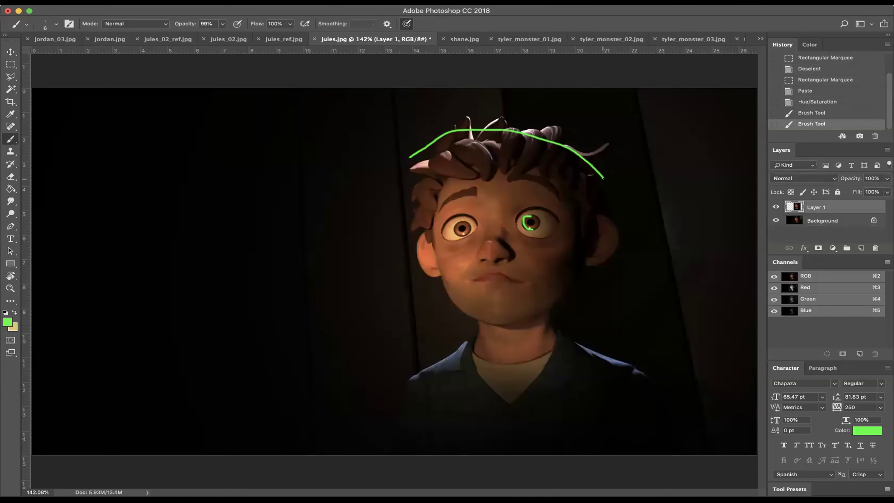
left_click(284, 39)
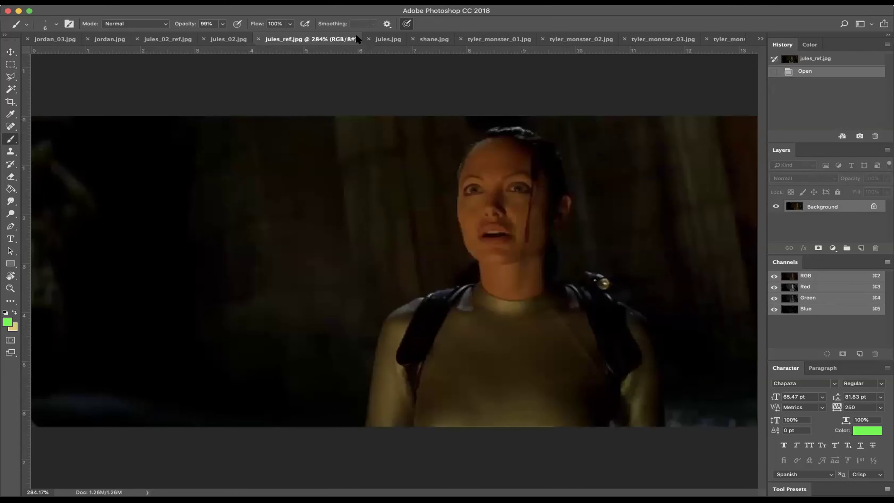
left_click(390, 41)
mouse_move(598, 213)
left_mouse_down()
mouse_move(619, 221)
mouse_move(621, 241)
mouse_move(606, 267)
left_mouse_up()
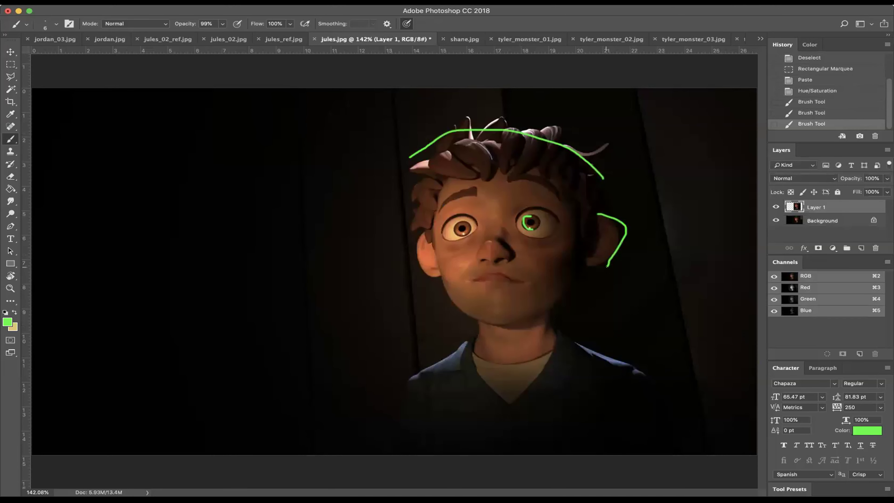
Step: Compare jules_02.jpg with jules_02_ref.jpg and circle the shadowed side of the man's head in the reference with the green brush
left_click(229, 39)
left_click(166, 39)
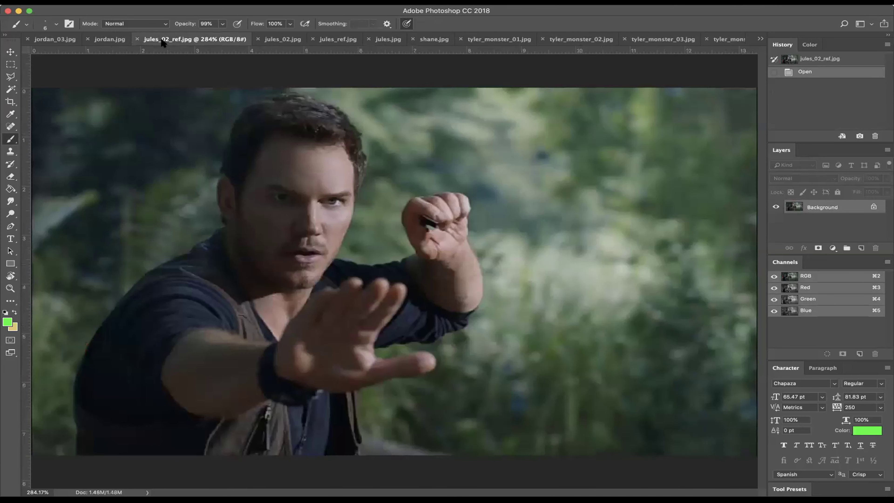
left_click(274, 40)
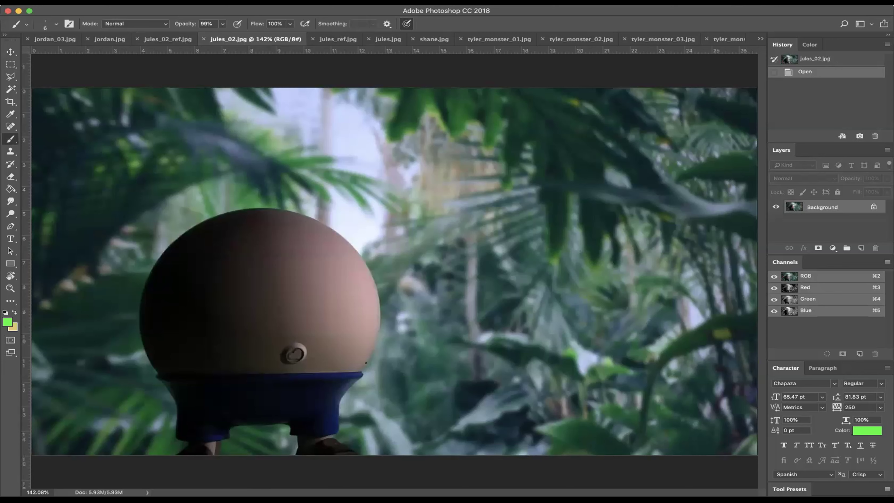
left_click(167, 39)
mouse_move(298, 155)
left_mouse_down()
mouse_move(186, 199)
mouse_move(257, 229)
left_mouse_up()
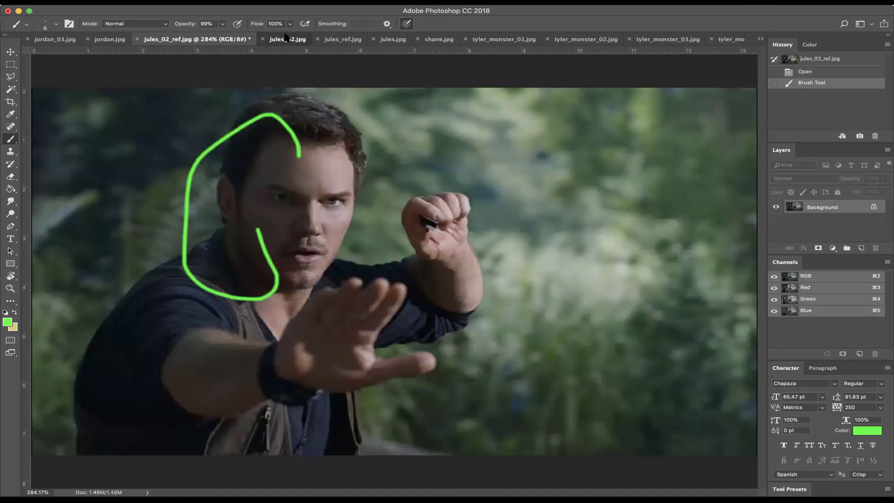
Step: Brighten the jules_02.jpg render with Levels, comparing the image with the preview off and on
left_click(287, 39)
key("super+1")
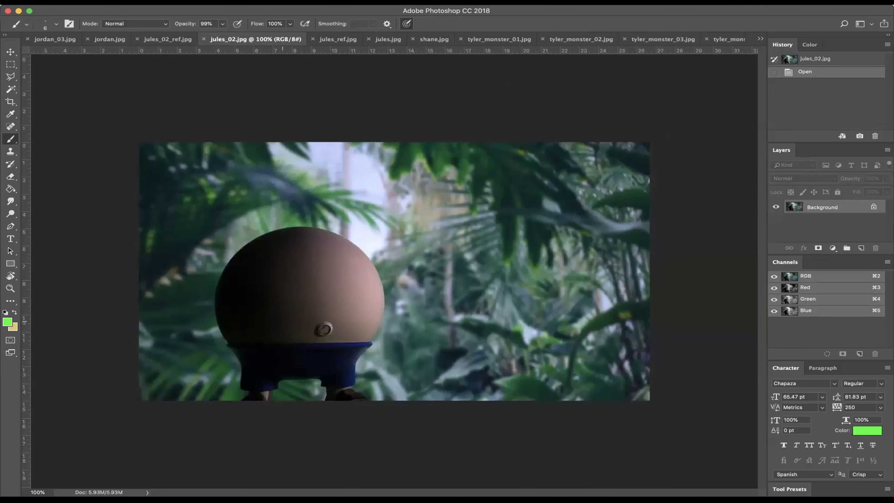
key("super+l")
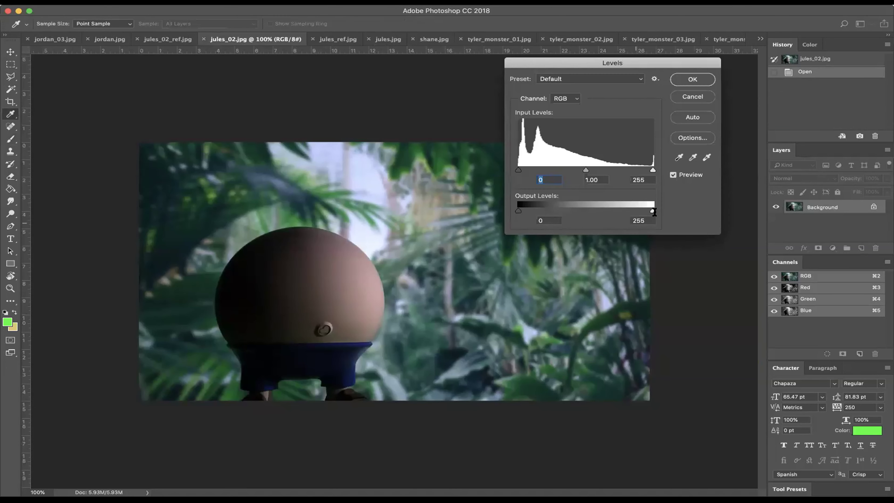
left_click_drag(653, 169, 551, 171)
left_click_drag(612, 170, 631, 170)
left_click(673, 175)
left_click(673, 175)
left_click(701, 79)
key("b")
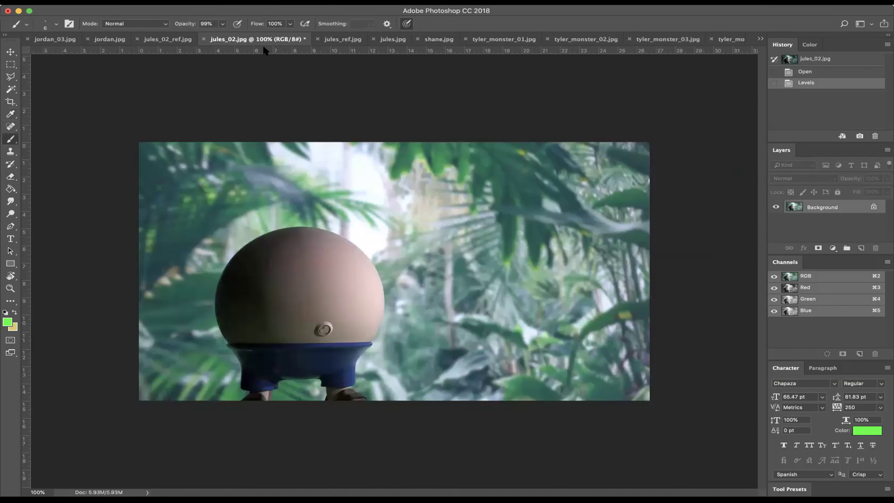
Step: Compare the brightened jules_02.jpg with jules_02_ref.jpg and revert the render to its opened state
left_click(165, 39)
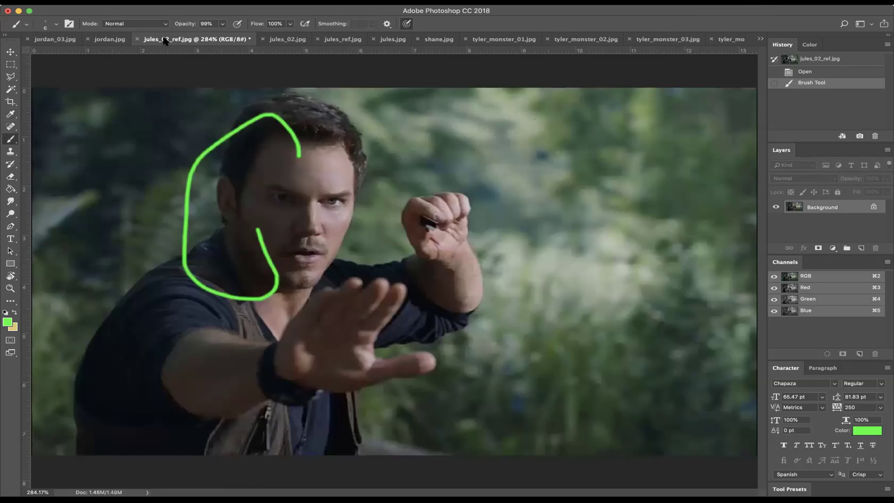
left_click(278, 40)
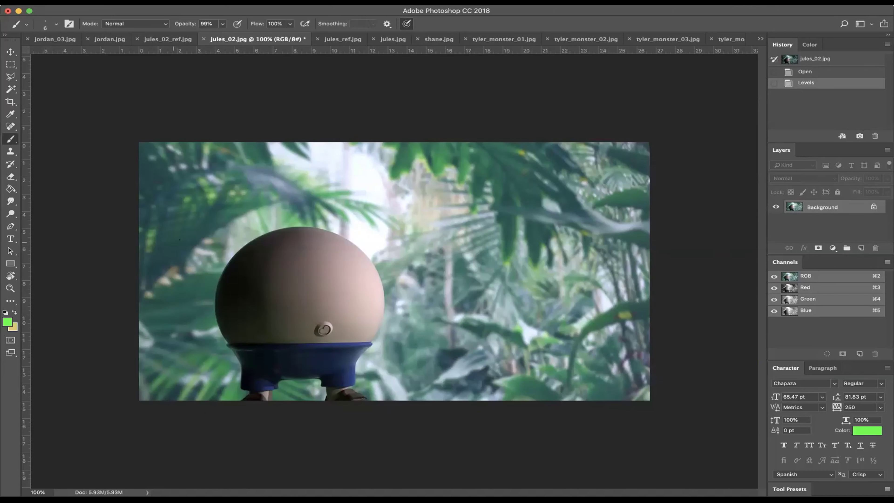
left_click(168, 39)
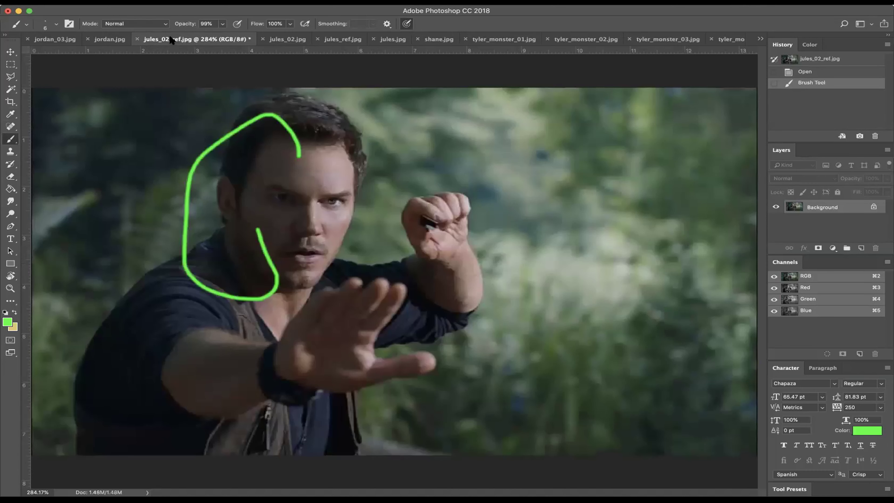
left_click(285, 39)
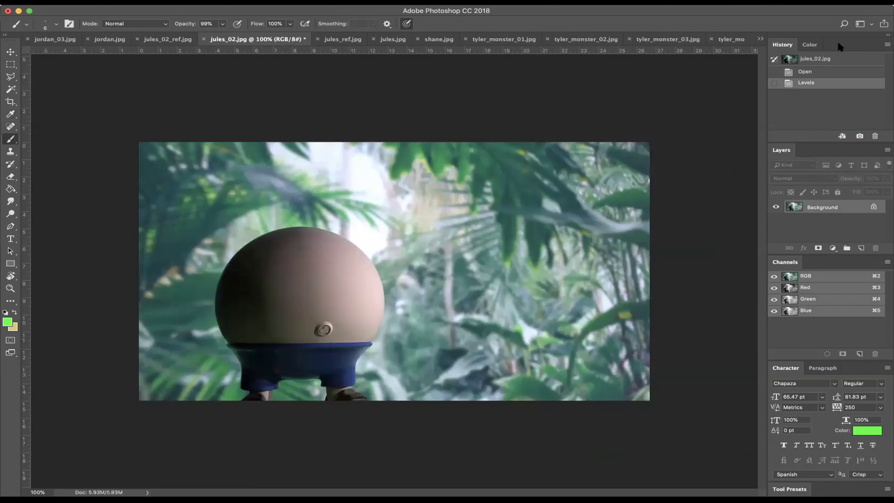
left_click(816, 72)
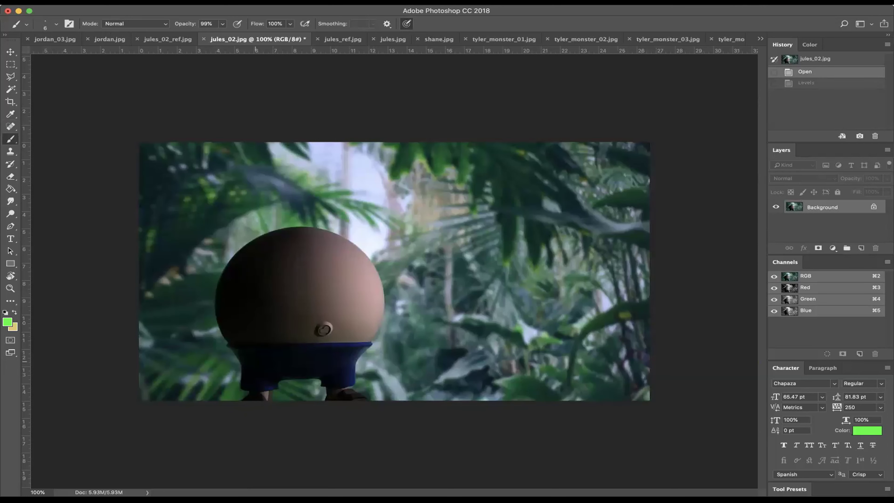
Step: Mark the man's shoulder edge in jules_02_ref.jpg and the round character's dark edge in jules_02.jpg with green strokes, comparing both images
left_click(159, 37)
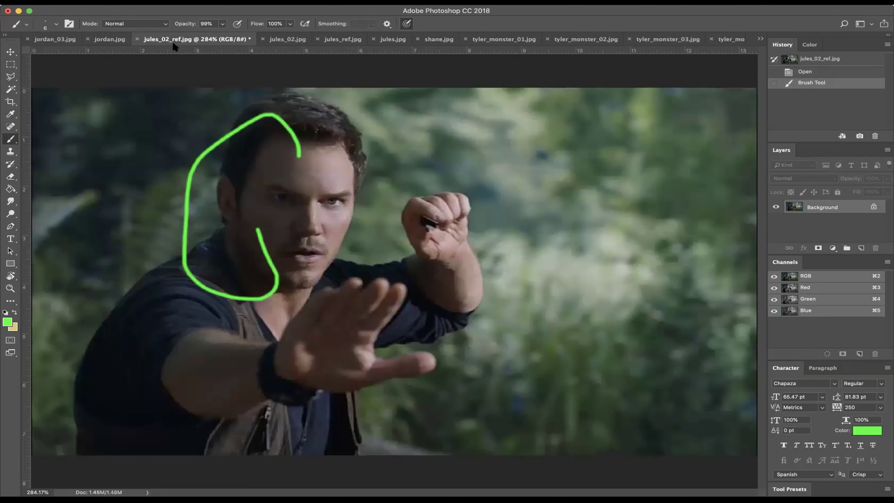
left_click_drag(212, 236, 138, 274)
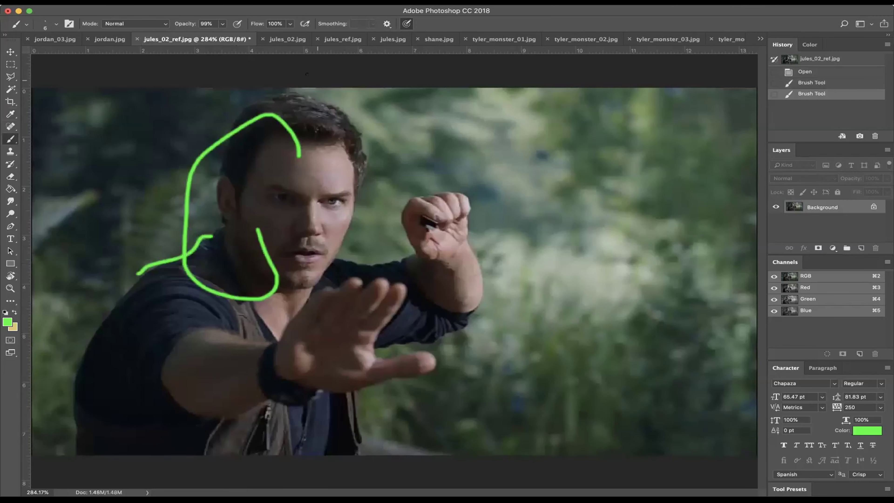
left_click(288, 39)
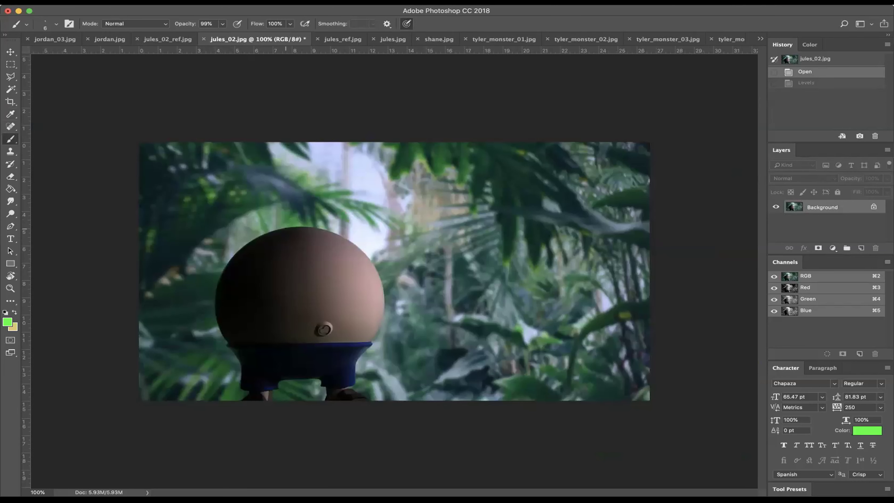
mouse_move(286, 228)
left_mouse_down()
mouse_move(247, 247)
mouse_move(221, 281)
mouse_move(218, 316)
mouse_move(245, 366)
left_mouse_up()
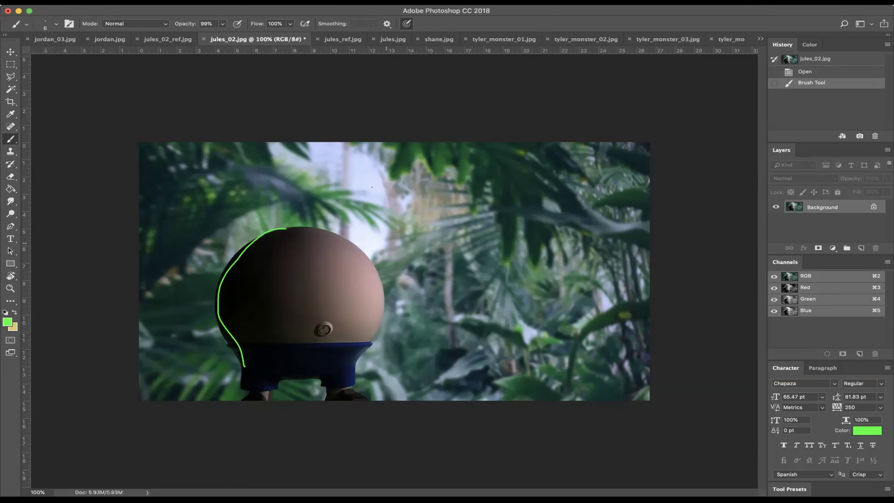
left_click(165, 39)
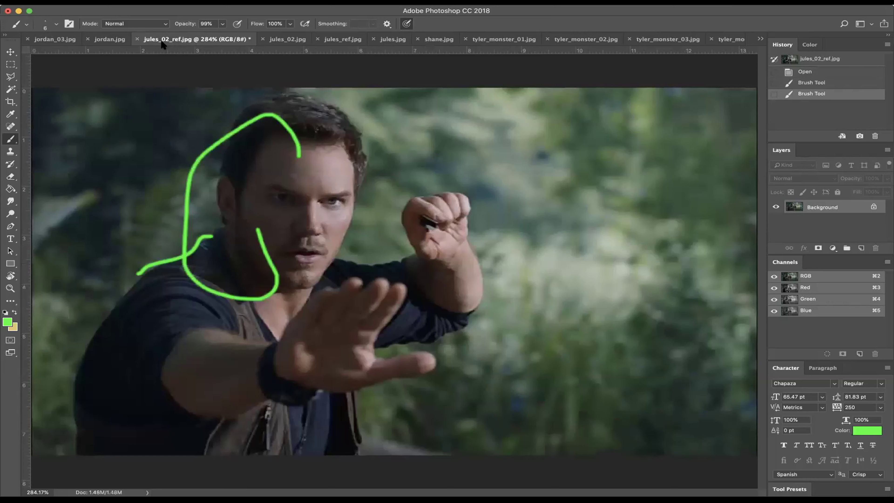
left_click(287, 39)
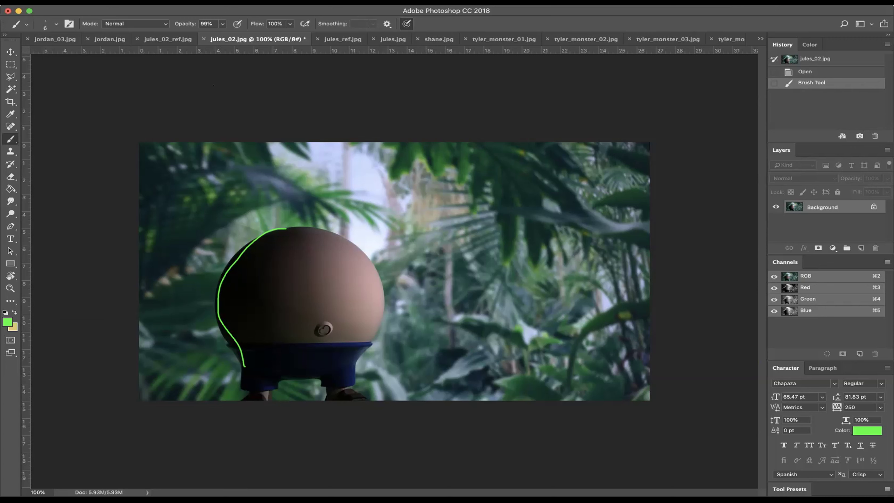
Step: Go through the open submissions to eugene_01.jpg and examine the lighting across the series up to eugene_04.jpg
left_click(109, 39)
left_click(54, 39)
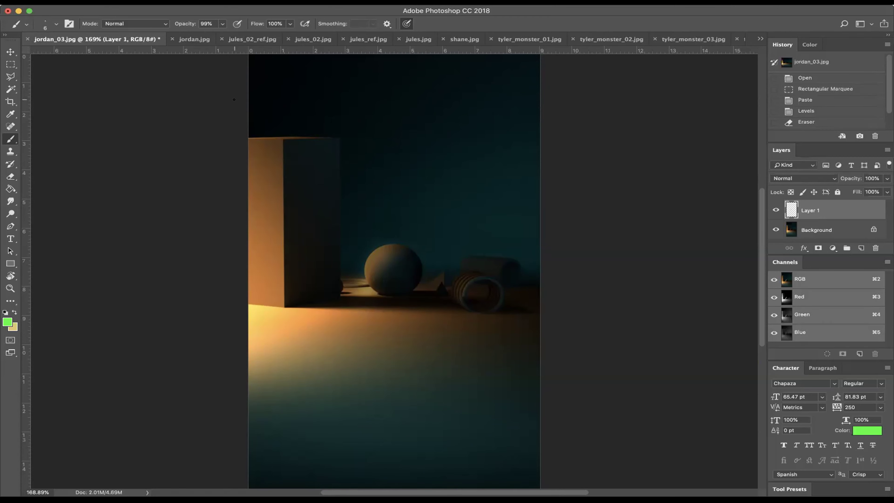
left_click(761, 39)
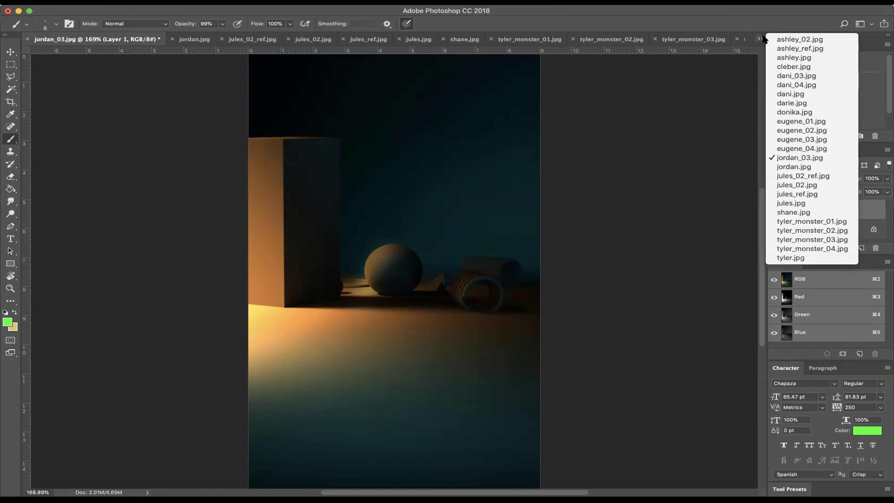
left_click(788, 39)
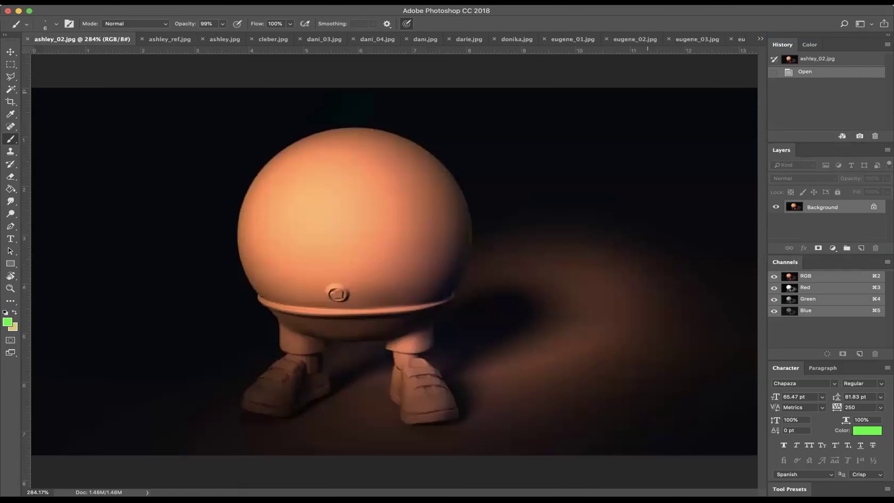
left_click(573, 39)
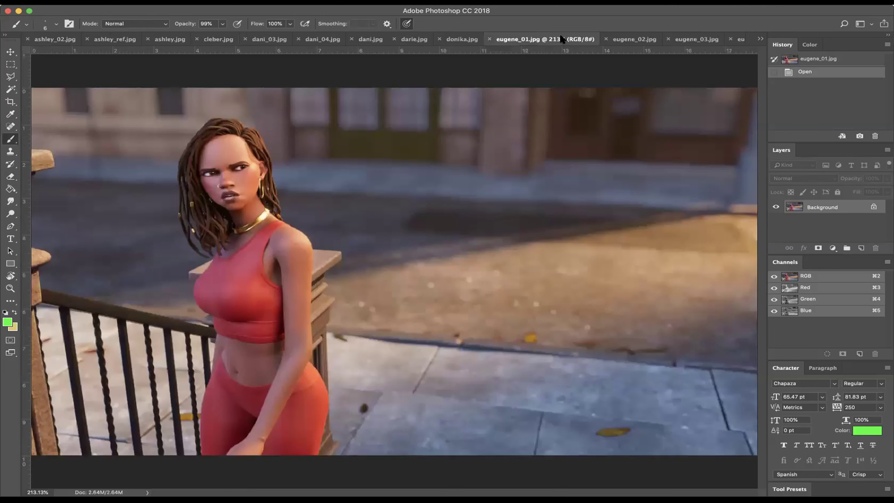
key("ctrl+Tab")
key("ctrl+Tab")
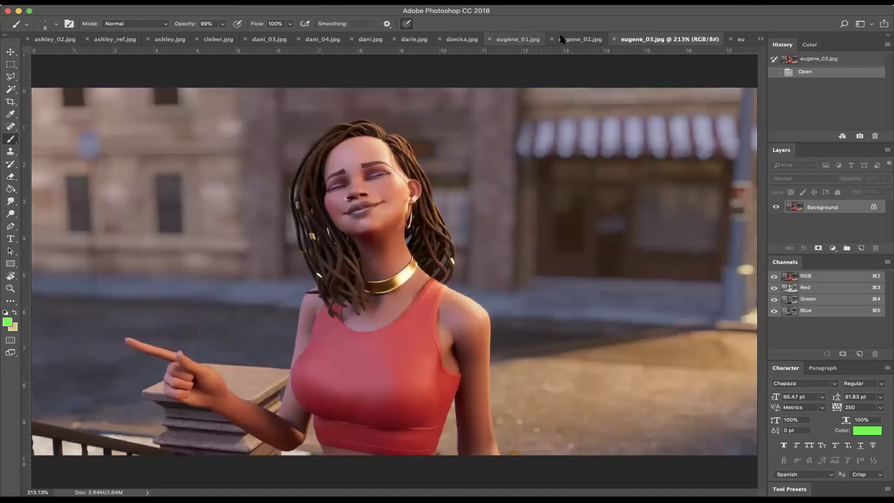
key("ctrl+Tab")
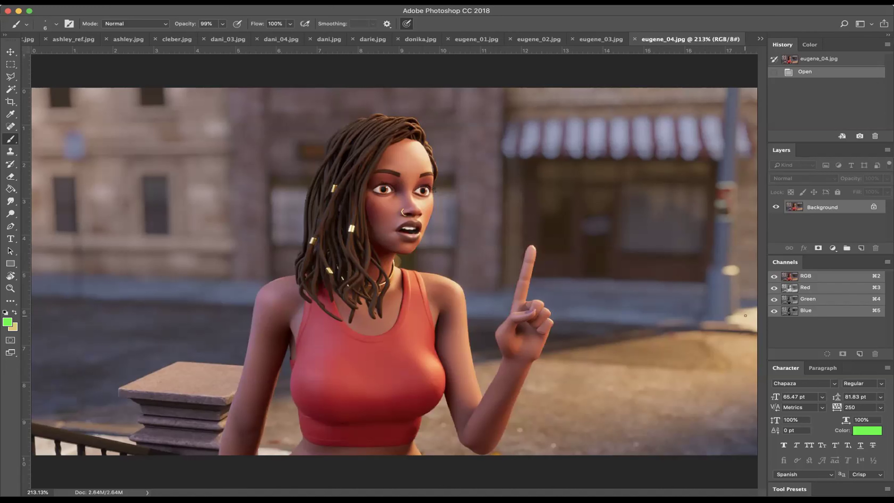
Step: Mark the street background beside the woman's raised hand in eugene_04.jpg with a brush stroke and undo it
mouse_move(745, 306)
left_mouse_down()
mouse_move(458, 367)
mouse_move(200, 402)
mouse_move(158, 251)
mouse_move(162, 151)
mouse_move(419, 79)
mouse_move(454, 96)
mouse_move(553, 317)
left_mouse_up()
key("super+z")
Step: Review the lighting continuity of the renders again from eugene_01.jpg through eugene_04.jpg
left_click(476, 39)
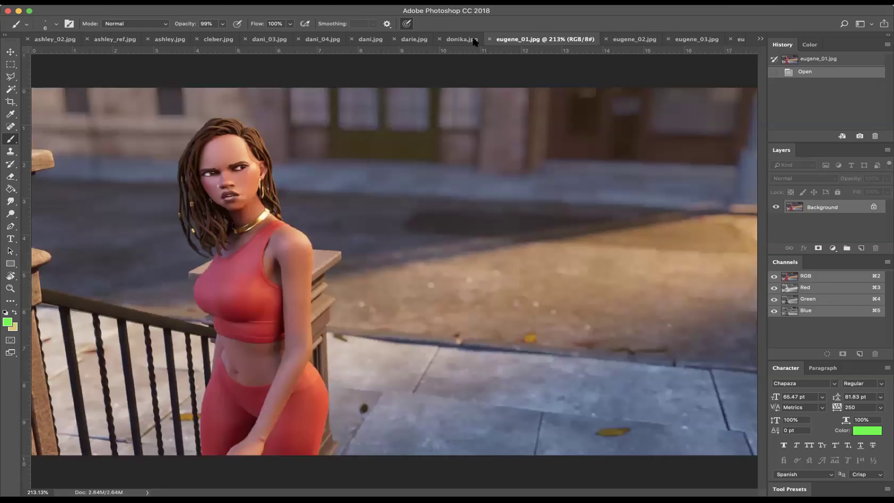
key("ctrl+Tab")
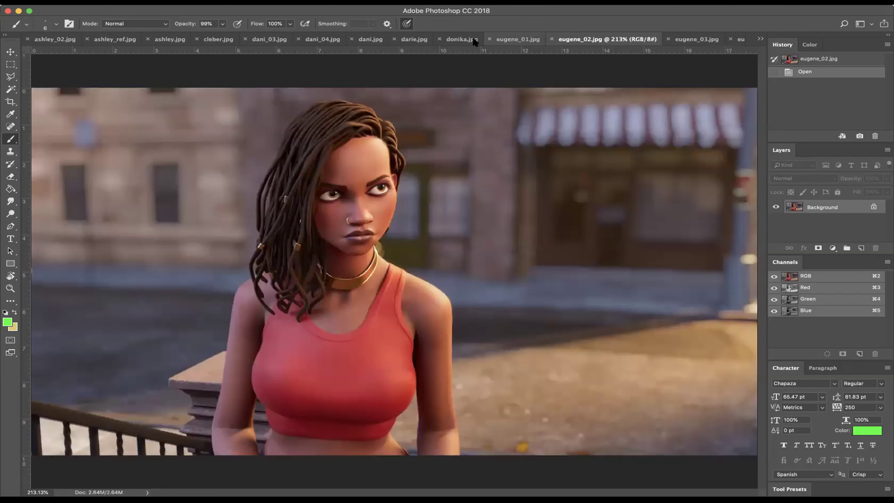
key("ctrl+Tab")
key("ctrl+Tab")
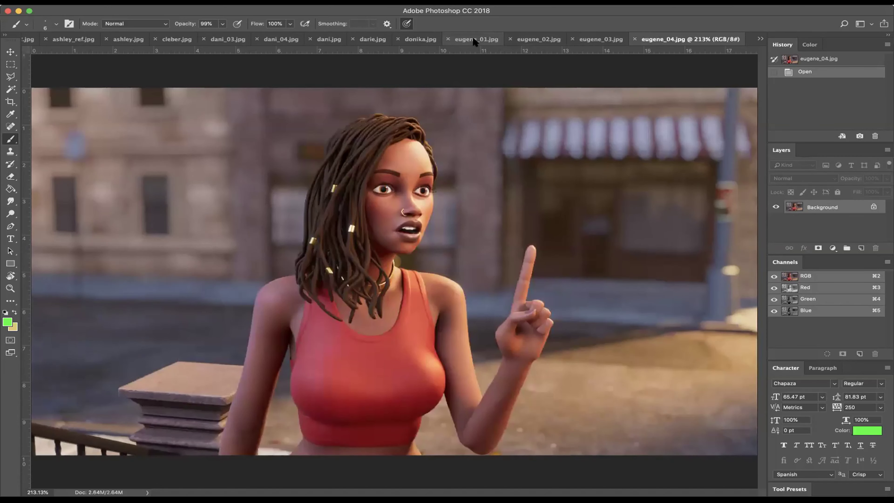
Step: Compare eugene_01.jpg with eugene_02.jpg, mark the woman's forehead edge in eugene_02.jpg with a short brush stroke, and undo it
key("ctrl+Tab")
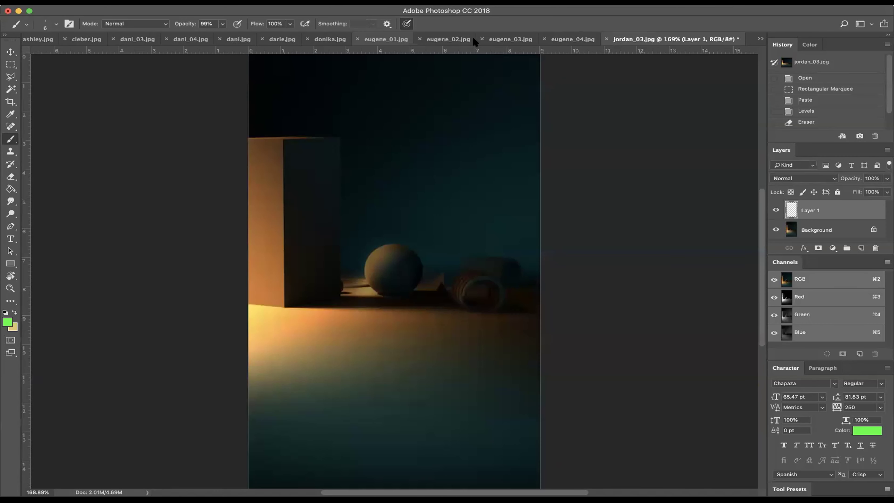
left_click(377, 40)
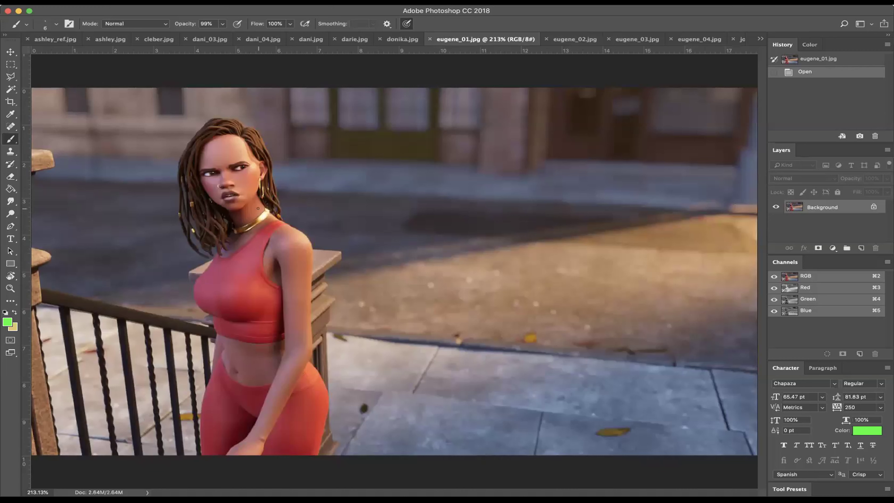
left_click(570, 40)
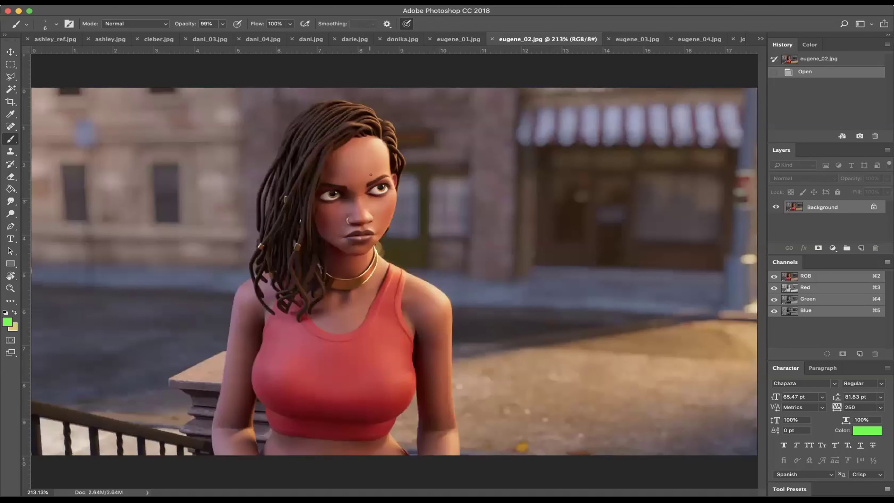
mouse_move(394, 146)
left_mouse_down()
mouse_move(376, 131)
mouse_move(357, 148)
mouse_move(363, 162)
mouse_move(386, 163)
mouse_move(392, 139)
left_mouse_up()
key("super+z")
Step: Compare eugene_01.jpg, eugene_03.jpg and eugene_04.jpg, mark the woman's lowered arm in eugene_04.jpg with a brush stroke, and undo it
left_click(459, 39)
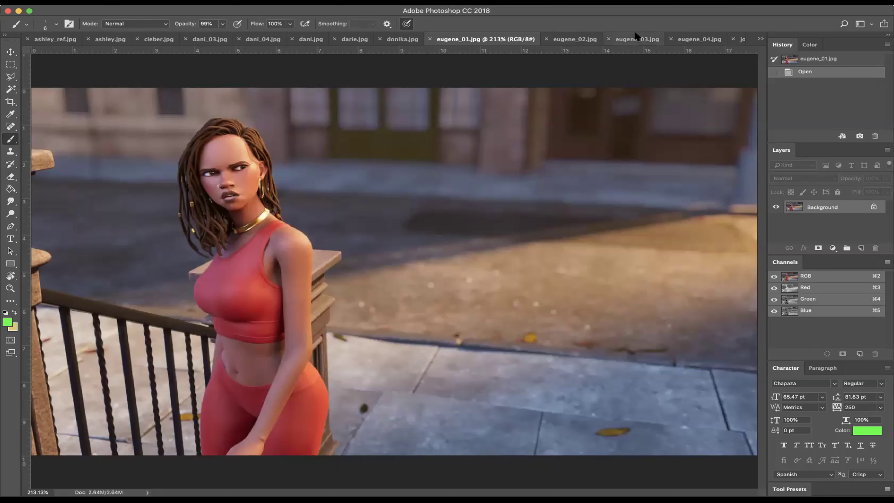
left_click(637, 39)
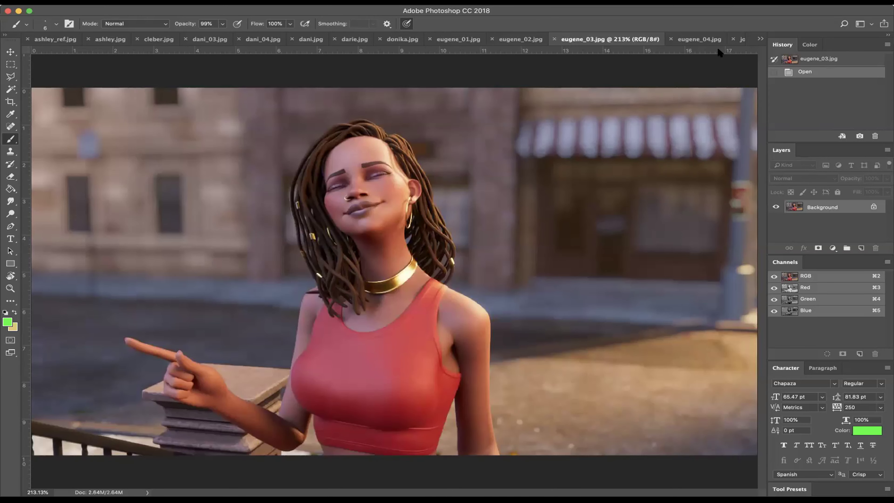
left_click(699, 39)
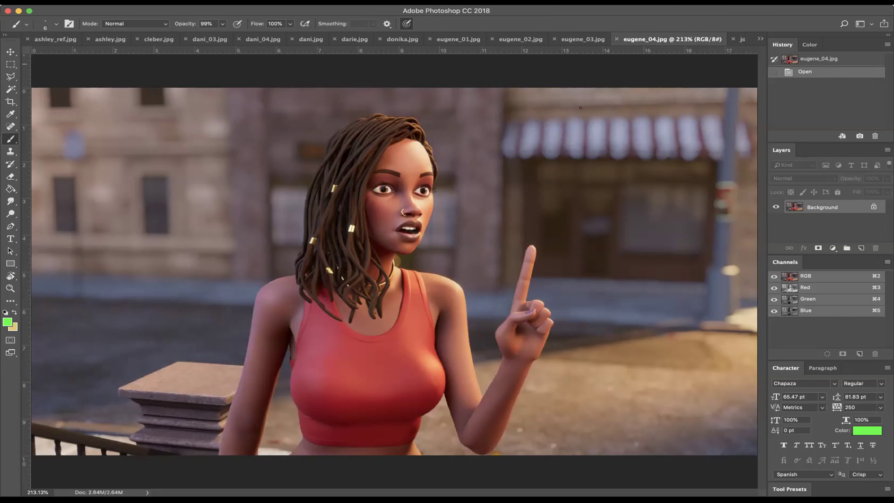
mouse_move(288, 291)
left_mouse_down()
mouse_move(260, 314)
mouse_move(236, 403)
left_mouse_up()
key("super+z")
Step: Compare the lighting on the woman across eugene_02.jpg, eugene_03.jpg and eugene_04.jpg
left_click(574, 40)
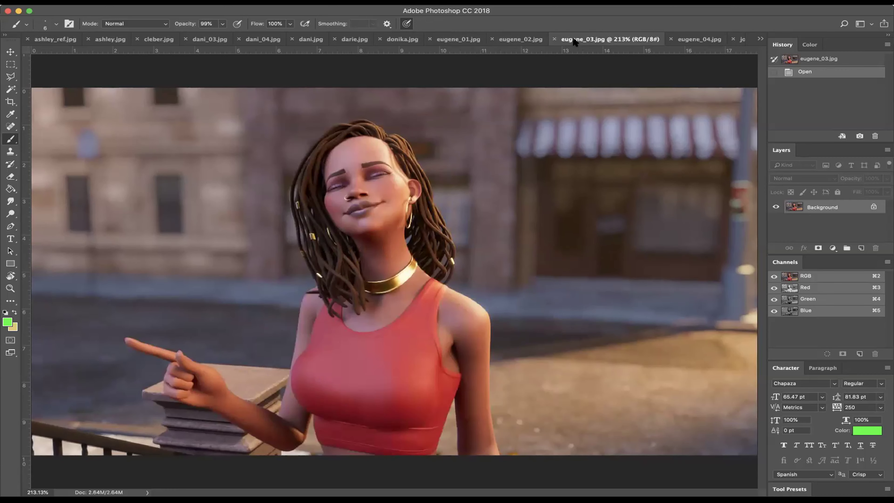
left_click(515, 41)
left_click(633, 42)
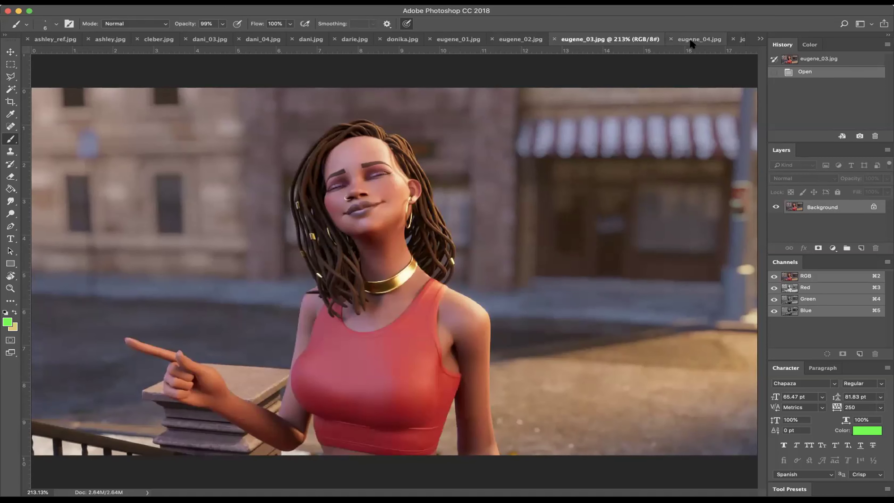
left_click(688, 42)
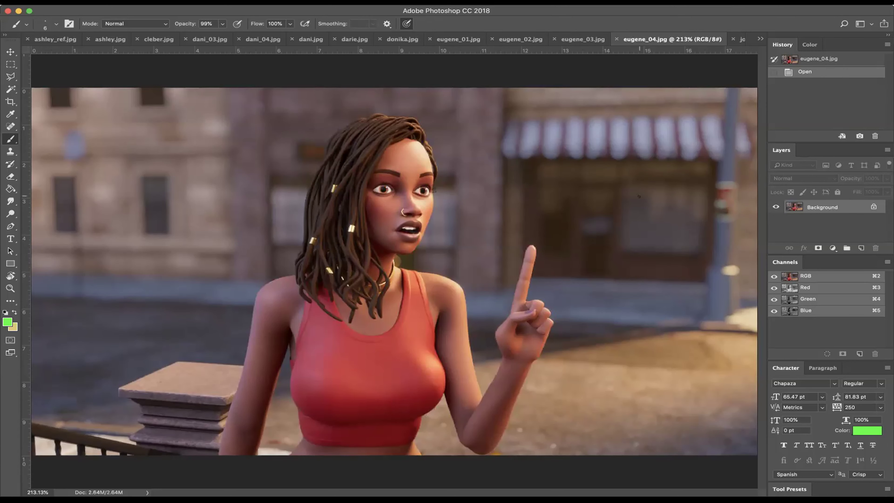
Step: Draw a green triangular outline beside the woman's raised finger in eugene_04.jpg and trace the outer edge of her finger and hand
left_click_drag(595, 204, 522, 253)
mouse_move(595, 204)
left_mouse_down()
mouse_move(559, 289)
mouse_move(522, 248)
mouse_move(524, 261)
mouse_move(532, 240)
mouse_move(492, 332)
mouse_move(498, 362)
left_mouse_up()
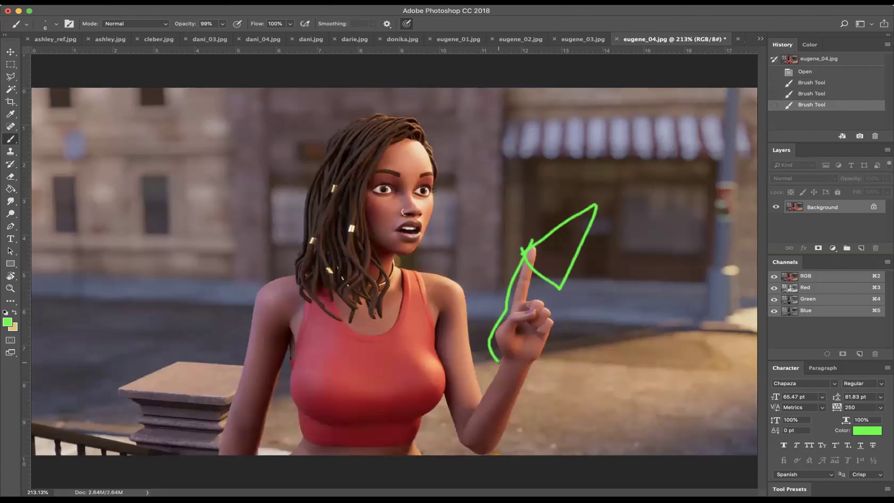
key("super+z")
mouse_move(533, 246)
left_mouse_down()
mouse_move(520, 303)
mouse_move(536, 300)
mouse_move(558, 324)
mouse_move(546, 361)
left_mouse_up()
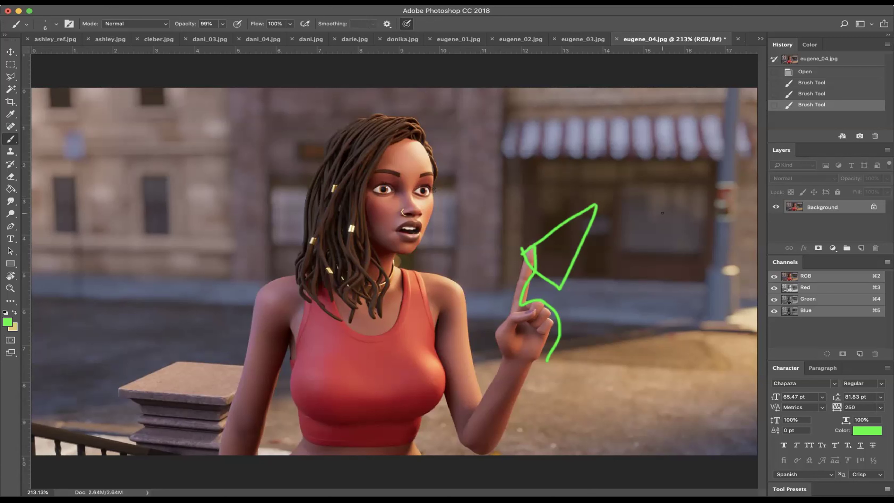
Step: Compare the marked eugene_04.jpg against eugene_03.jpg and eugene_01.jpg
left_click(583, 40)
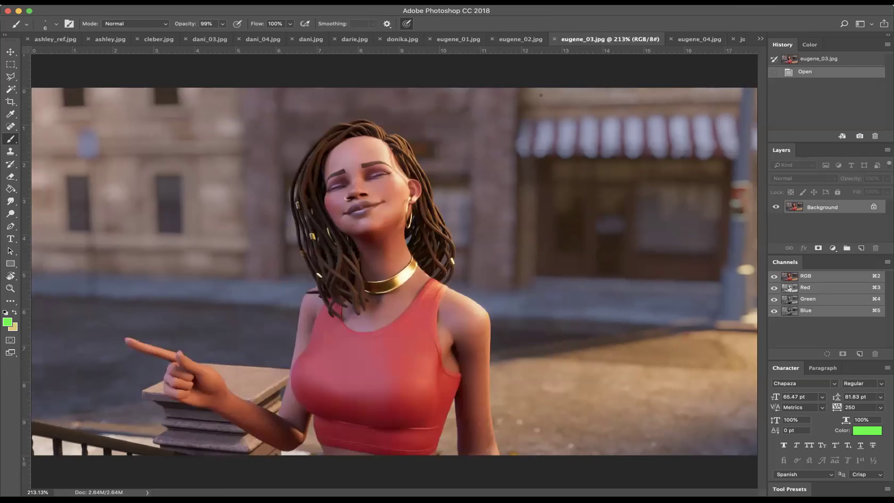
left_click(458, 38)
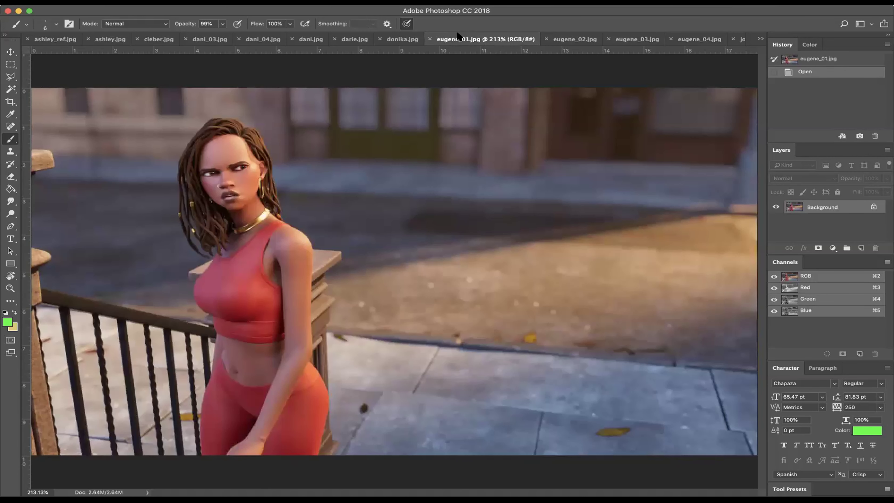
left_click(698, 40)
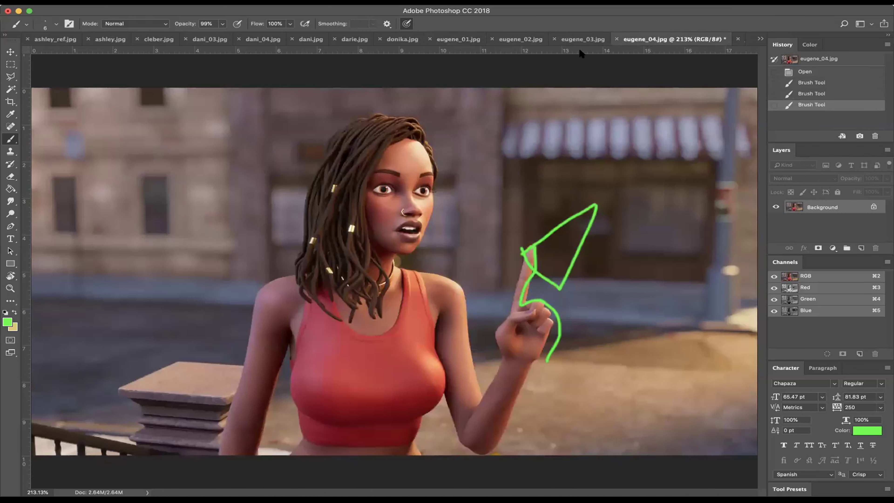
Step: Copy a rectangular area around the woman in eugene_03.jpg onto a new layer
left_click(10, 65)
left_click_drag(263, 116, 299, 131)
left_click_drag(546, 406, 607, 477)
left_click(583, 39)
left_click_drag(230, 121, 534, 472)
key("super+v")
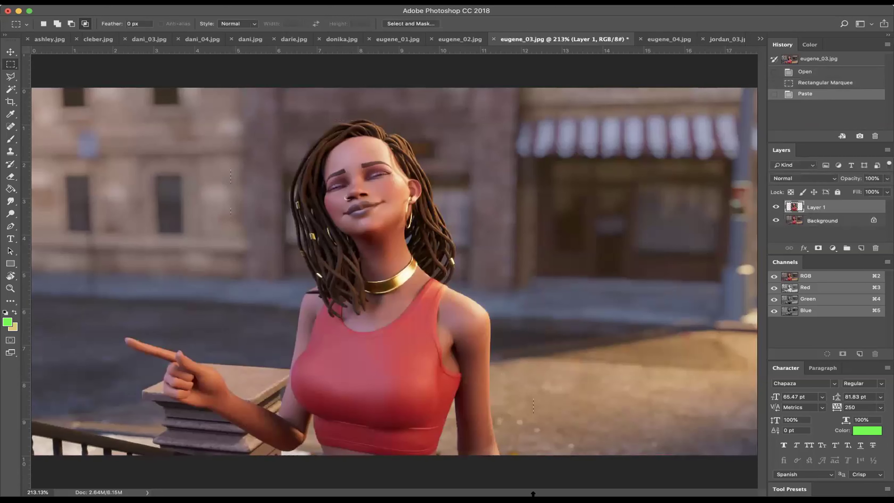
Step: Apply Hue/Saturation and a warmer Color Balance to the copied layer of the woman
key("super+u")
key("Return")
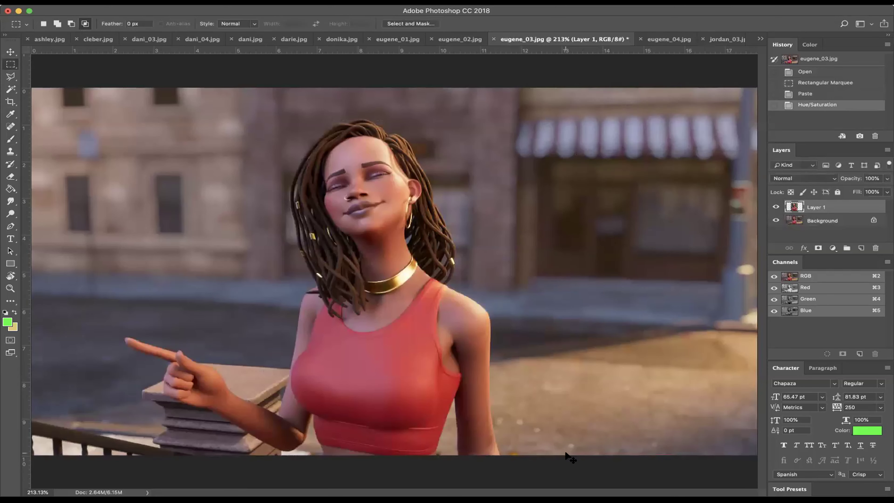
key("super+b")
mouse_move(666, 115)
left_mouse_down()
mouse_move(649, 113)
mouse_move(680, 91)
mouse_move(665, 103)
left_mouse_up()
left_click(774, 74)
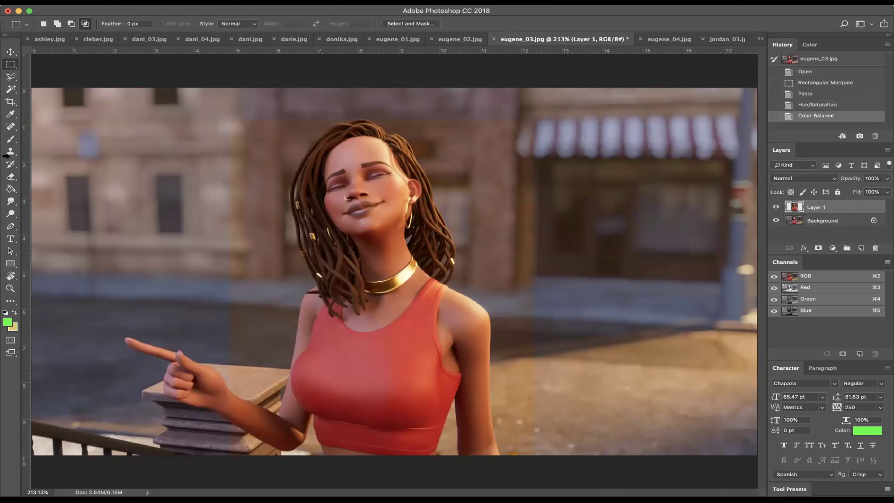
Step: Erase the warmed background around the woman on the copied layer and toggle the layer's visibility to compare before and after
left_click(11, 177)
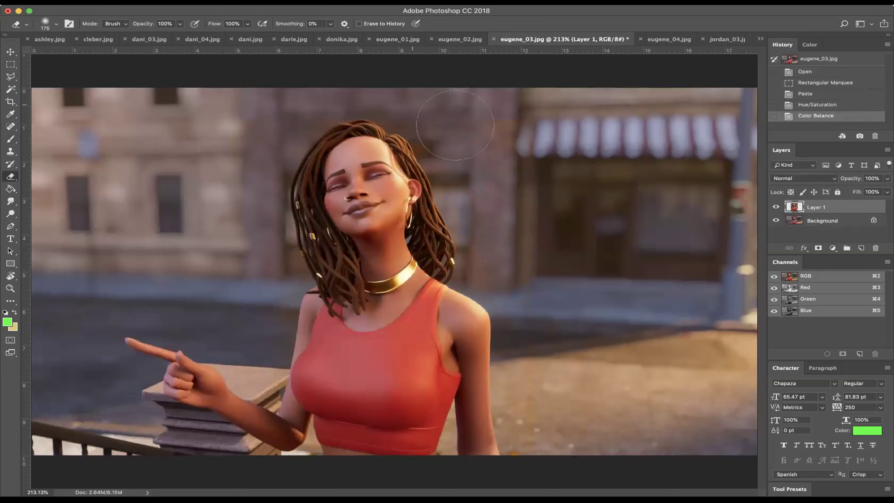
left_click_drag(494, 106, 487, 74)
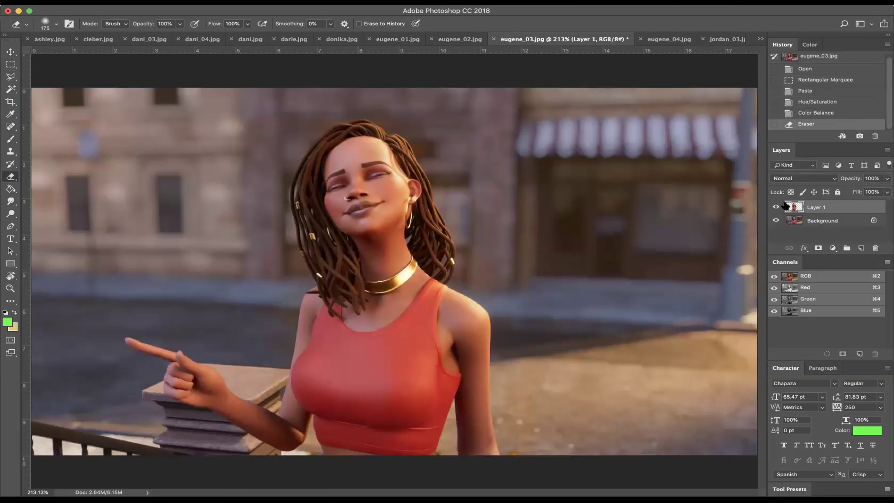
left_click(777, 207)
left_click(777, 207)
left_click(776, 207)
left_click(776, 208)
left_click(776, 207)
left_click(776, 207)
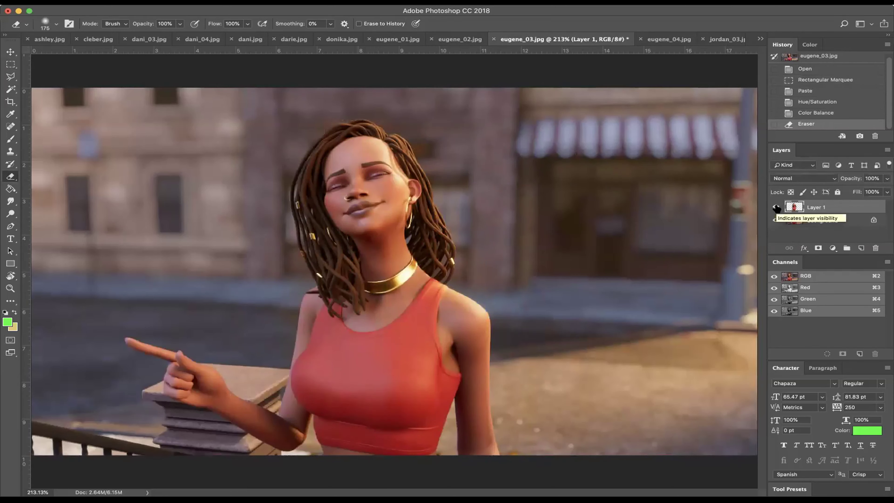
Step: Switch to donika.jpg and try brush marks near the octopus's head and the upper palm leaves, undoing each one
left_click(340, 40)
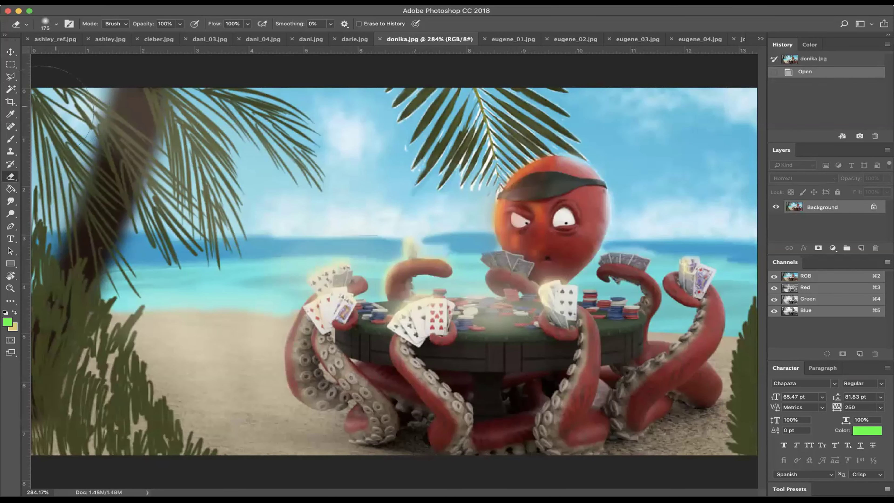
left_click(8, 141)
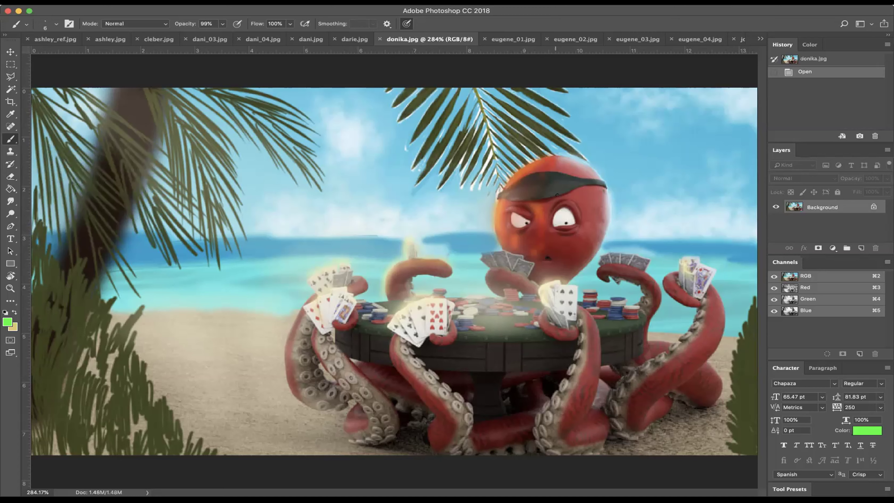
mouse_move(559, 148)
left_mouse_down()
mouse_move(540, 226)
mouse_move(504, 230)
mouse_move(506, 190)
mouse_move(554, 148)
left_mouse_up()
key("super+z")
left_click(586, 142)
key("super+z")
mouse_move(574, 110)
left_mouse_down()
mouse_move(528, 148)
mouse_move(426, 146)
mouse_move(409, 91)
left_mouse_up()
key("super+z")
Step: Mark the foreground foliage on both sides of donika.jpg and the upper-right corner of the sky with green strokes
mouse_move(190, 200)
left_mouse_down()
mouse_move(115, 346)
mouse_move(86, 428)
mouse_move(271, 458)
mouse_move(397, 465)
mouse_move(482, 448)
left_mouse_up()
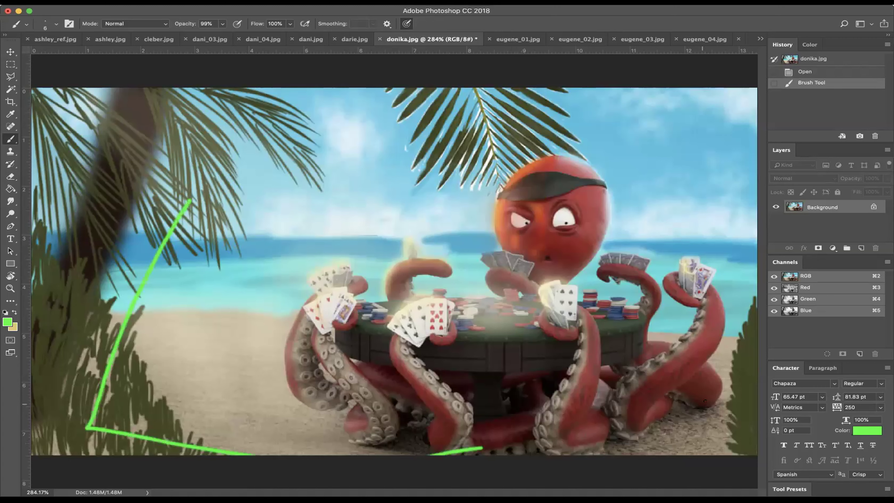
left_click_drag(754, 324, 738, 454)
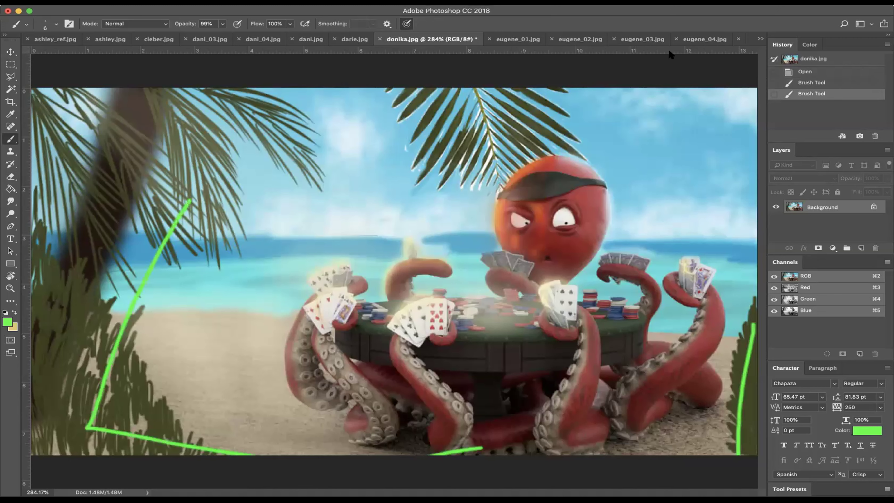
mouse_move(661, 88)
left_mouse_down()
mouse_move(703, 113)
mouse_move(715, 162)
left_mouse_up()
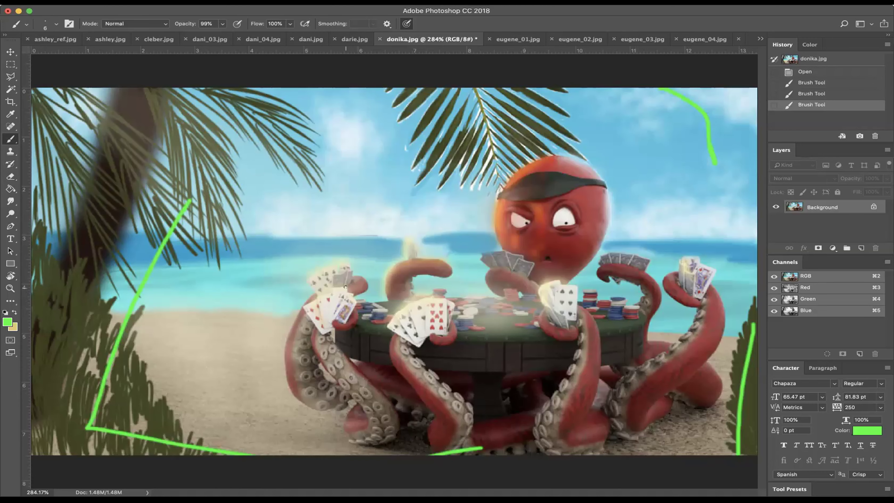
Step: Copy a rectangular area around the top-hatted character in darie.jpg onto a new layer
left_click(353, 39)
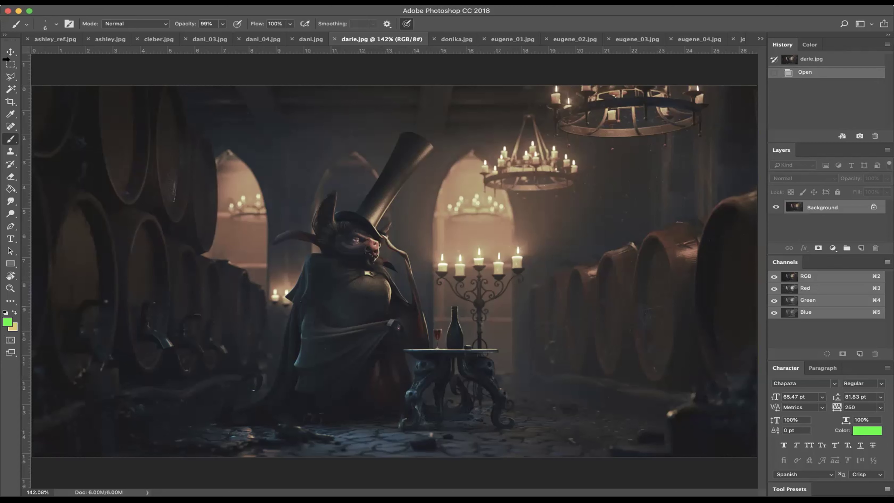
left_click(13, 64)
left_click_drag(261, 115, 451, 446)
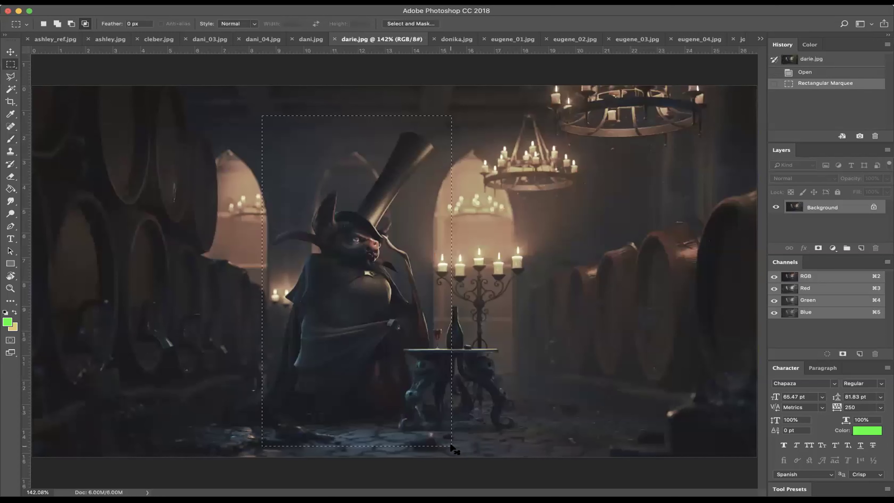
key("super+c")
key("super+v")
Step: Darken the copied character layer using Levels with the black input level set to 12
key("super+l")
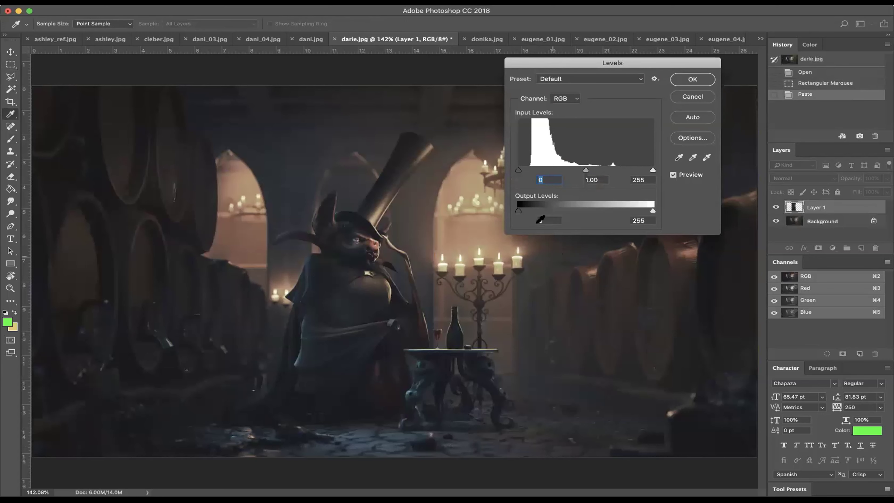
left_click_drag(517, 170, 522, 169)
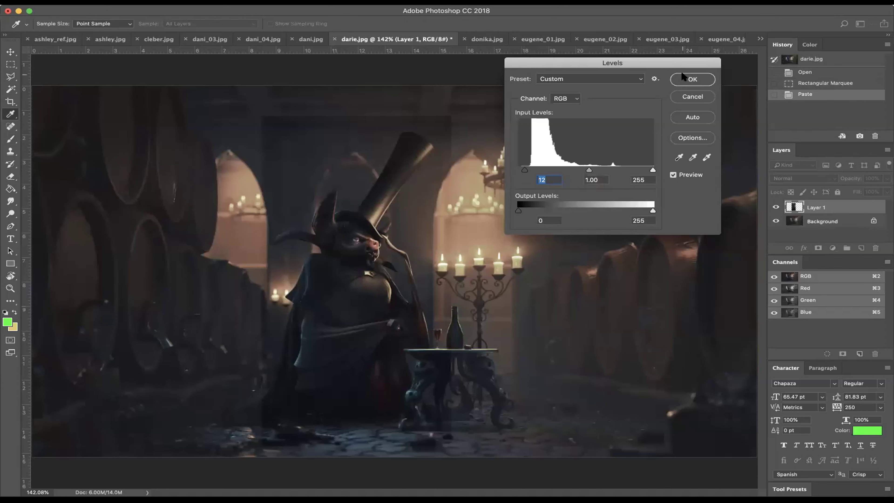
left_click(710, 78)
key("m")
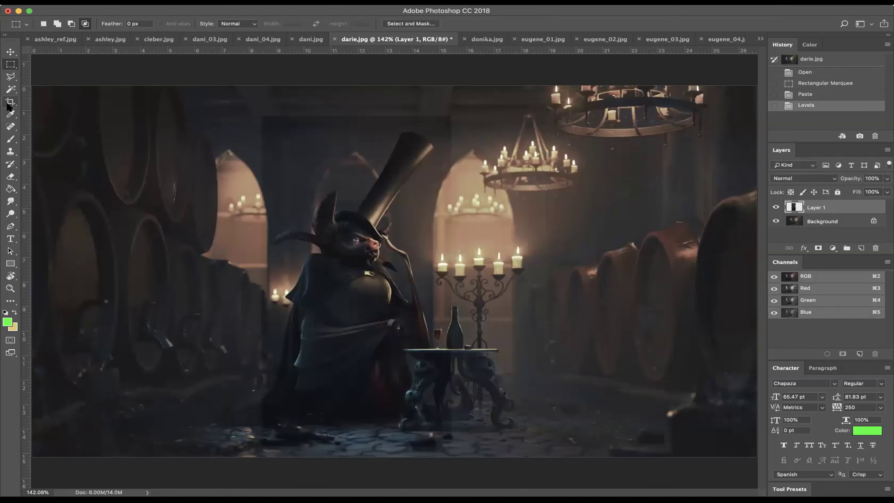
Step: Erase the darkened background around the top-hatted character, including the patch beside the hat, checking against the original
left_click(10, 176)
mouse_move(318, 144)
left_mouse_down()
mouse_move(327, 97)
mouse_move(288, 172)
mouse_move(393, 102)
mouse_move(342, 165)
mouse_move(267, 113)
mouse_move(259, 145)
mouse_move(284, 241)
mouse_move(252, 390)
mouse_move(258, 443)
mouse_move(345, 461)
mouse_move(455, 443)
mouse_move(467, 399)
mouse_move(422, 233)
mouse_move(430, 200)
mouse_move(464, 169)
left_mouse_up()
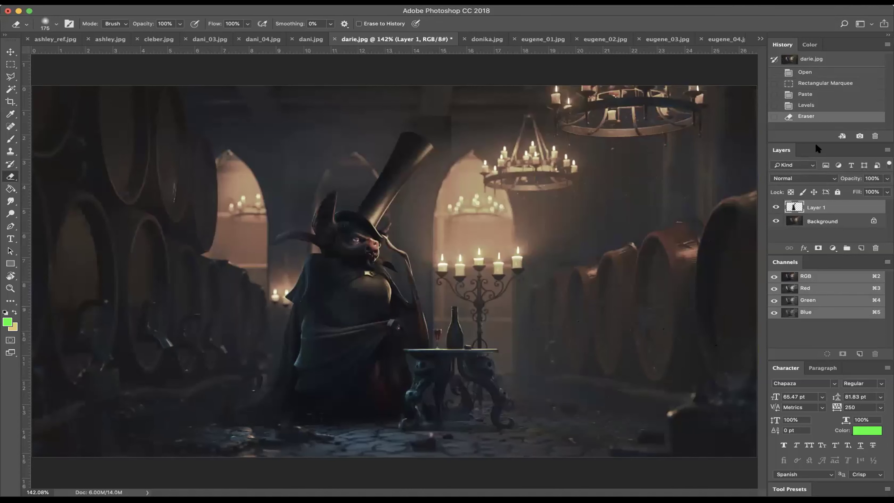
left_click(776, 207)
left_click(776, 209)
left_click_drag(510, 155, 473, 189)
Step: Toggle the darkened character layer's visibility to compare the contrast before and after
left_click(777, 208)
left_click(776, 208)
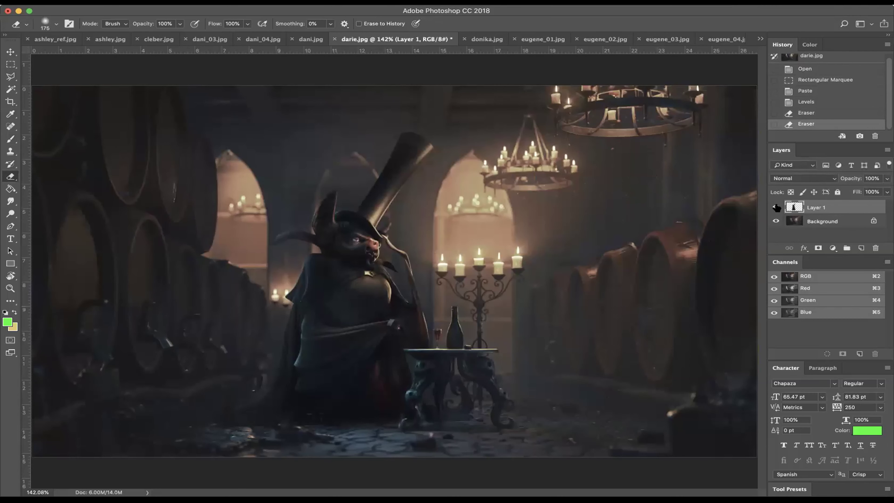
left_click(776, 208)
left_click(776, 208)
left_click(776, 208)
left_click(776, 207)
Step: Lower the darkened character layer's opacity to 60% and toggle its visibility to compare the softer effect
left_click(887, 192)
left_click_drag(883, 192, 865, 192)
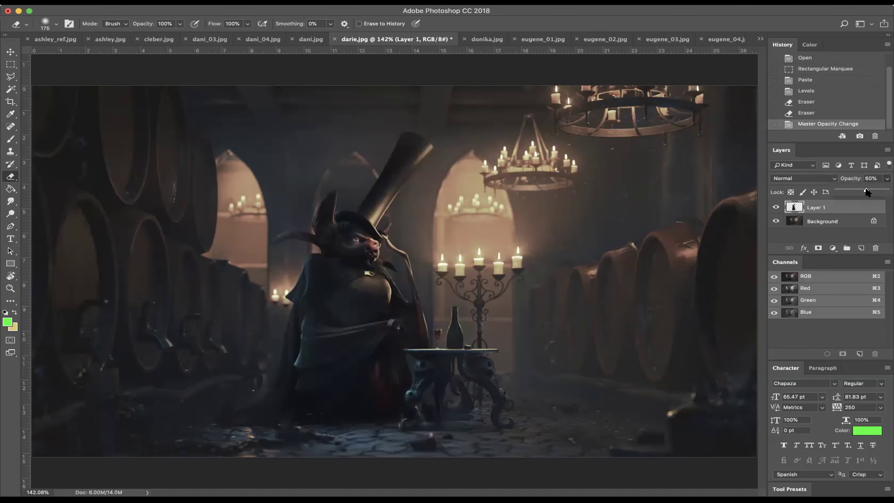
left_click(776, 208)
left_click(776, 208)
left_click(776, 208)
left_click(776, 208)
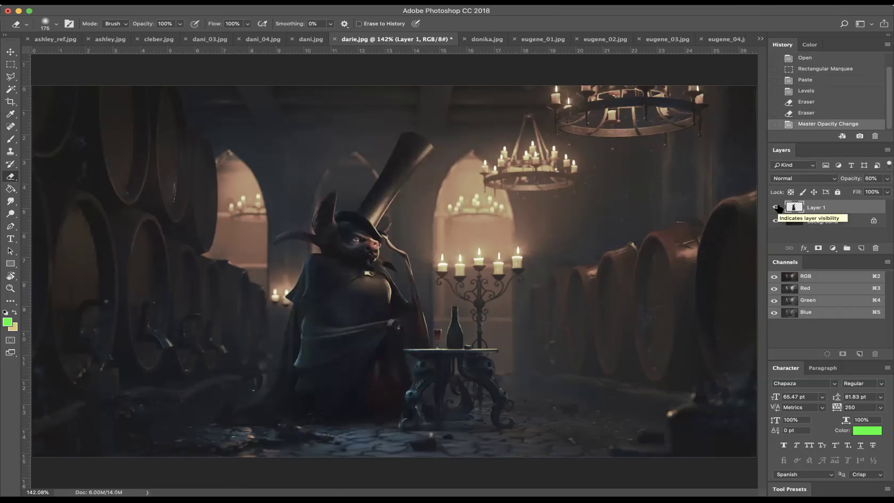
Step: Mark the lower part of the character's dark cloak with curved green brush strokes
left_click(11, 139)
mouse_move(333, 340)
left_mouse_down()
mouse_move(327, 370)
mouse_move(335, 395)
mouse_move(335, 363)
mouse_move(339, 384)
left_mouse_up()
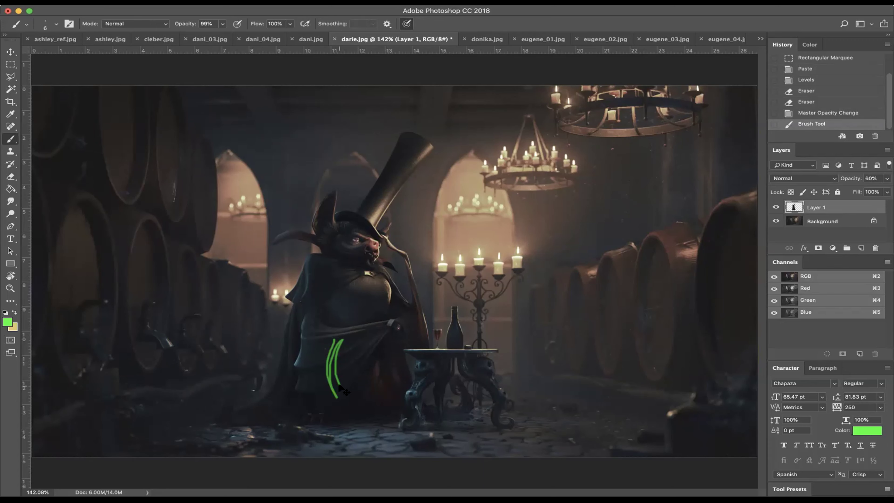
Step: Undo the green cloak strokes, and sketch and undo brief marks on the cloak and beside the candelabra
key("super+z")
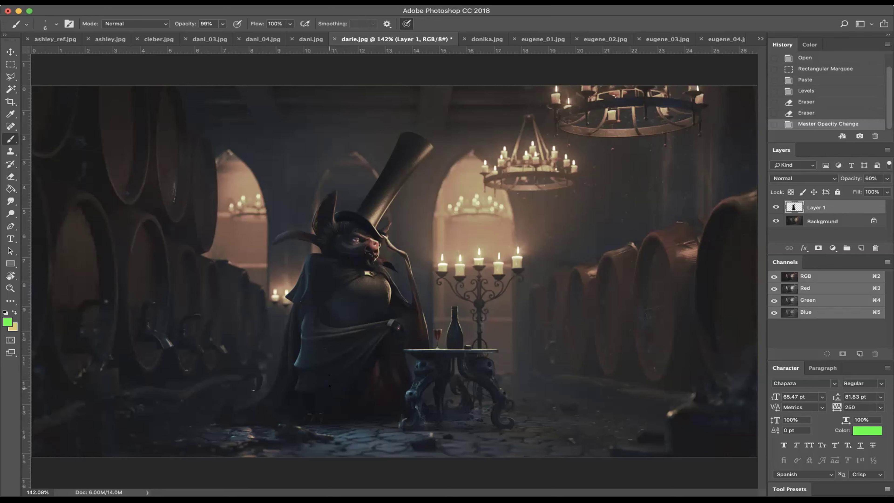
left_click_drag(331, 340, 325, 382)
key("super+z")
mouse_move(497, 302)
left_mouse_down()
mouse_move(438, 283)
mouse_move(513, 317)
mouse_move(497, 273)
left_mouse_up()
key("super+z")
Step: Open dani.jpg and brighten the playground render with Levels, setting the white input level to 109
left_click(302, 38)
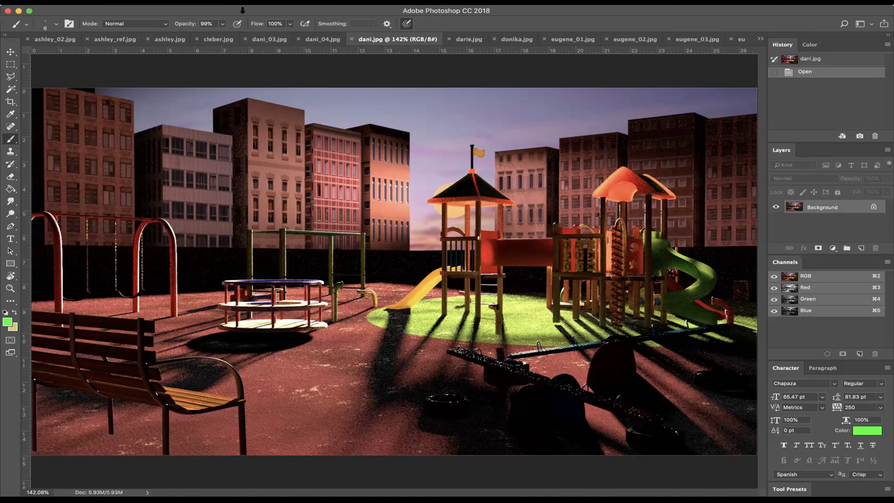
key("super+l")
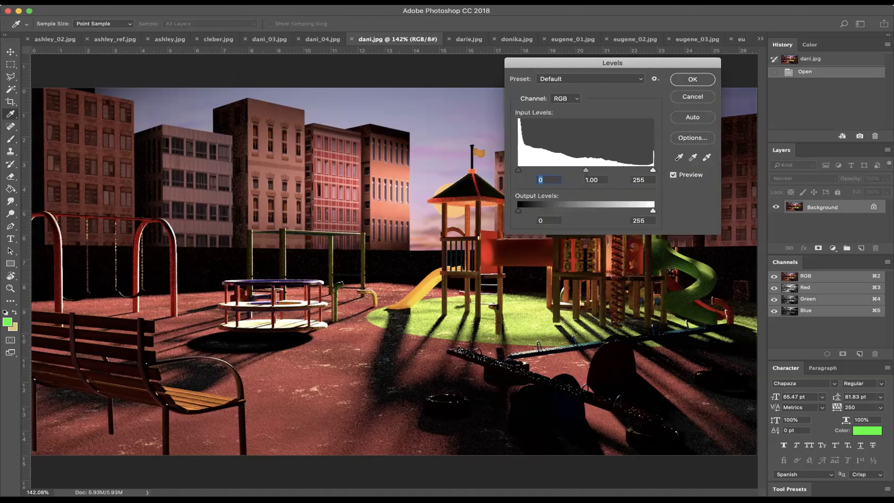
left_click_drag(653, 170, 576, 171)
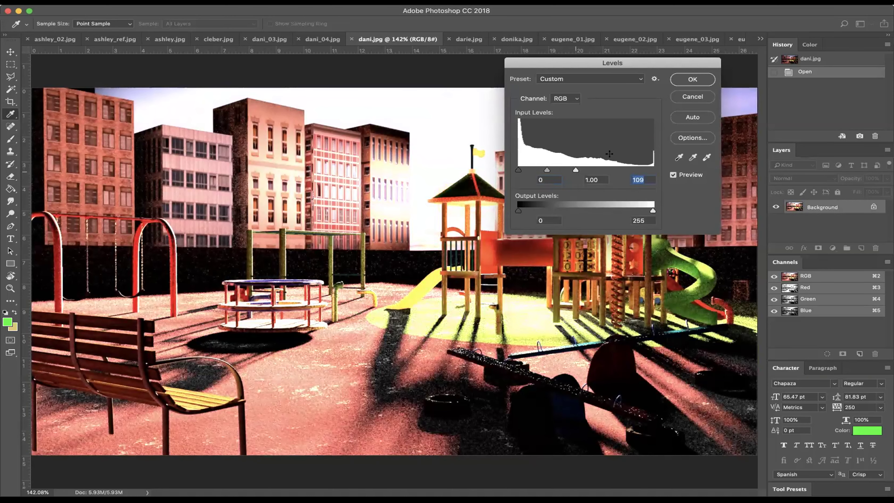
left_click(692, 79)
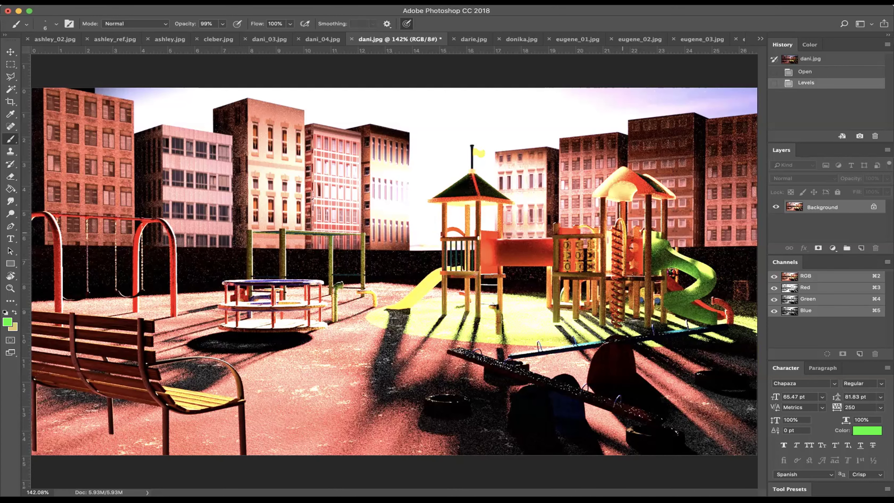
Step: Sketch temporary green marks over the playground's foreground shadows, tower, bench and merry-go-round, undoing each one
left_click_drag(633, 356, 457, 455)
key("super+z")
left_click_drag(536, 251, 486, 268)
key("super+z")
left_click_drag(70, 403, 198, 395)
key("super+z")
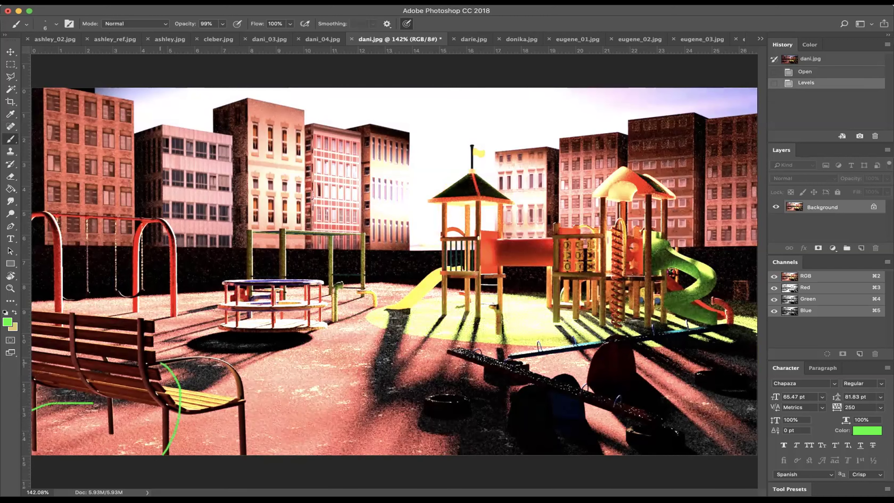
left_click_drag(253, 312, 305, 359)
key("super+z")
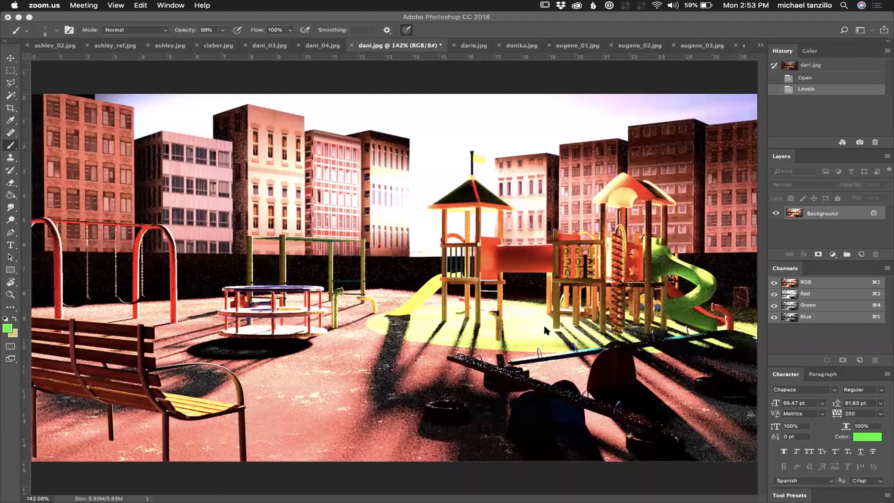
Step: Switch to the browser, show the TDU Extra :: RGB Eye Lighting Setup lecture and look through the course's lecture list
key("ctrl+Right")
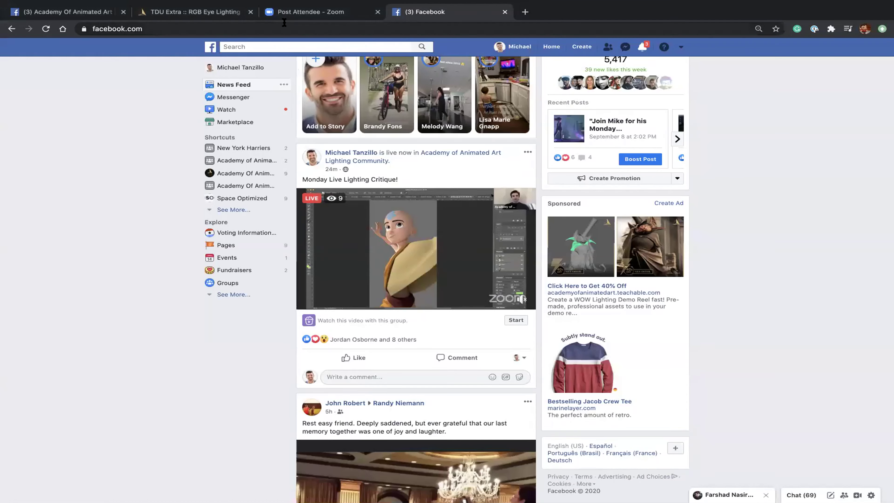
left_click(195, 12)
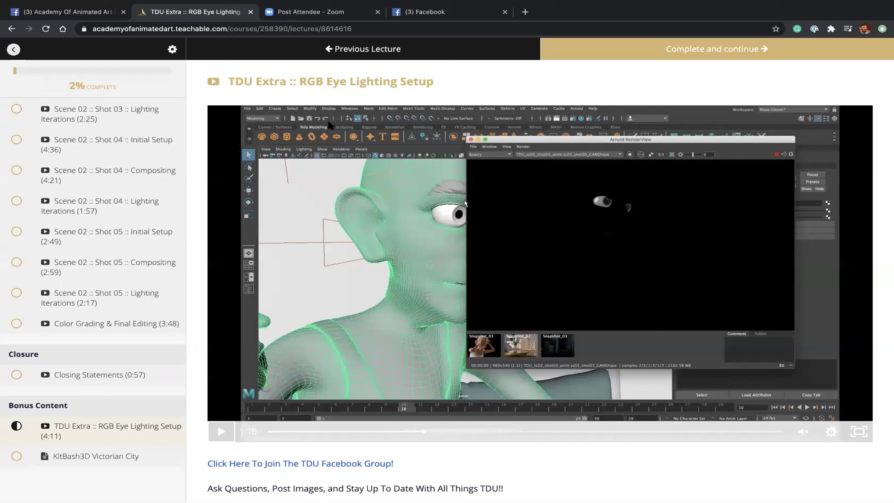
scroll(115, 191, "up", 20)
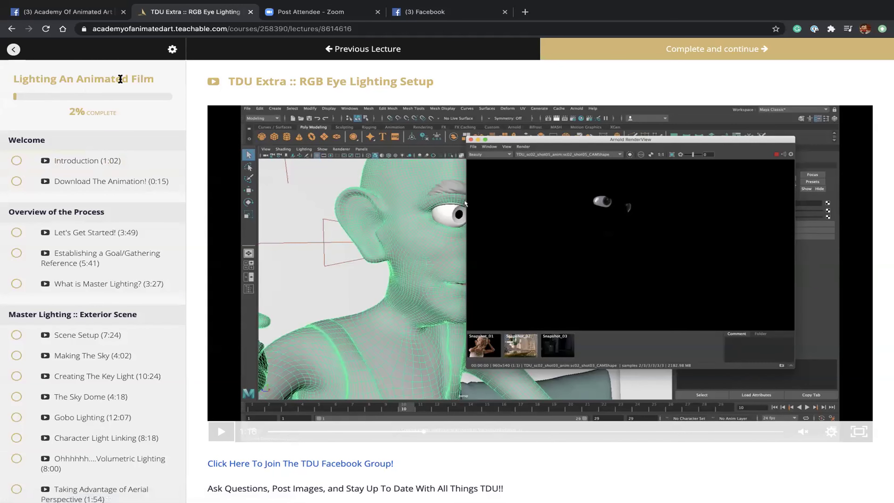
scroll(103, 320, "down", 15)
scroll(105, 321, "down", 5)
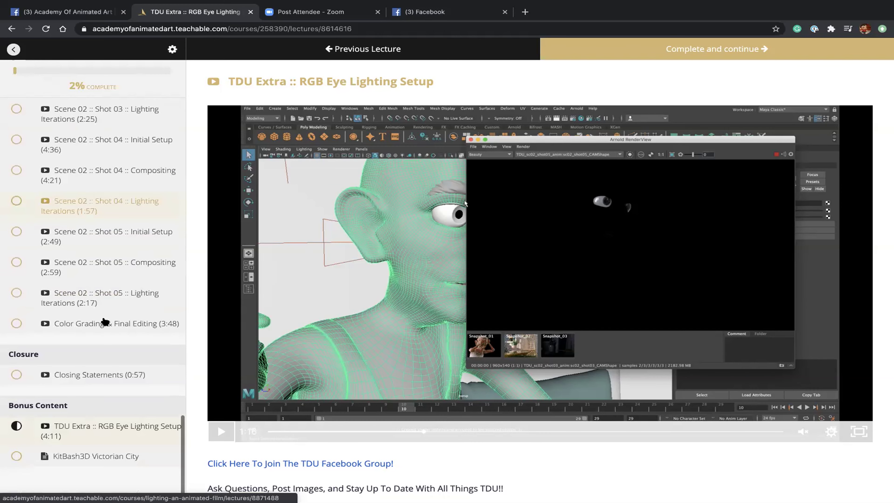
Step: Play the eye lighting video and skip ahead through it to the part with the red, green and blue eye mattes
left_click(221, 431)
left_click(481, 432)
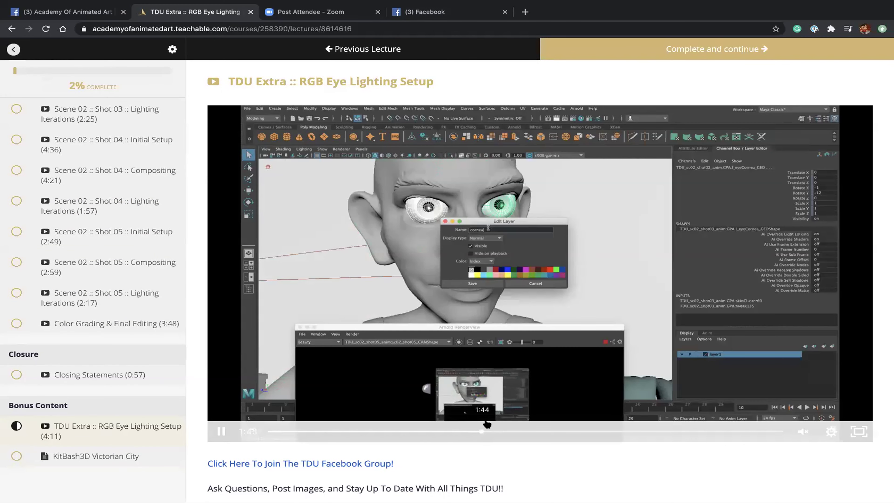
left_click(578, 432)
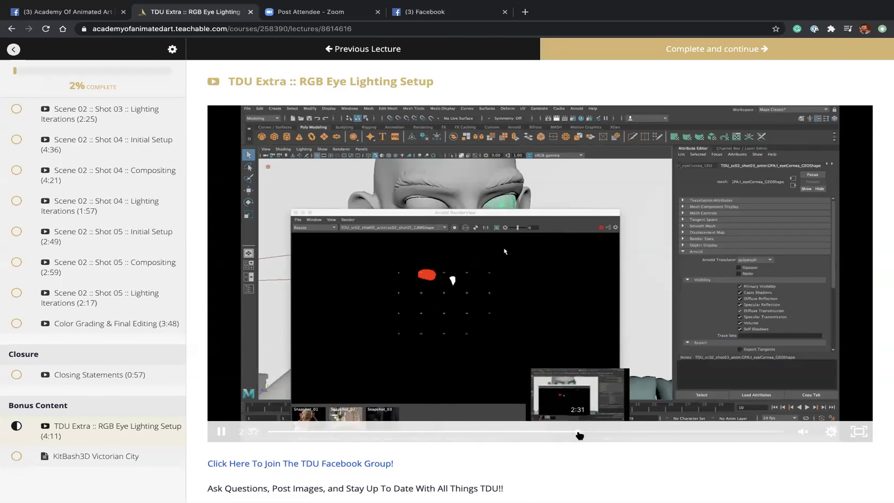
left_click(611, 432)
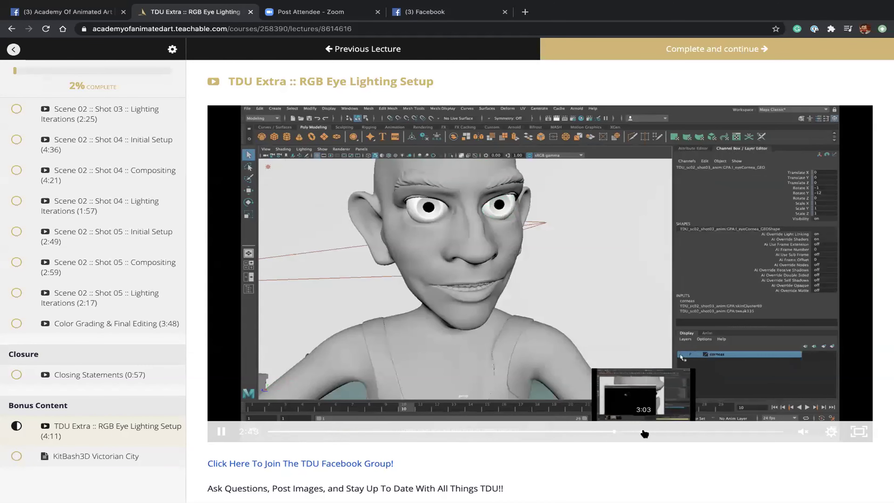
left_click(643, 432)
left_click(668, 432)
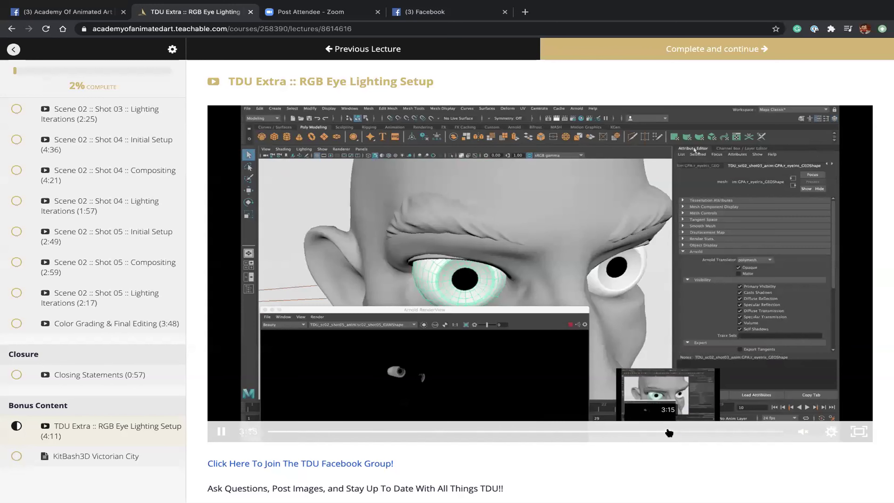
left_click(701, 432)
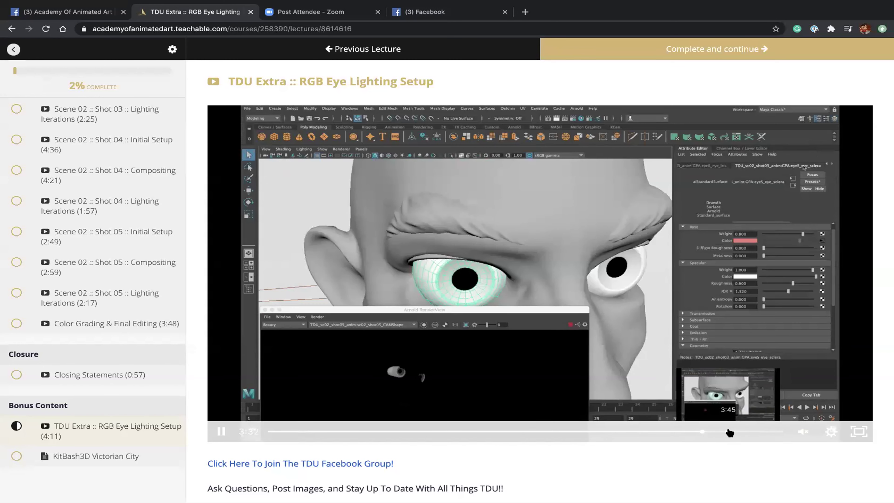
left_click(730, 432)
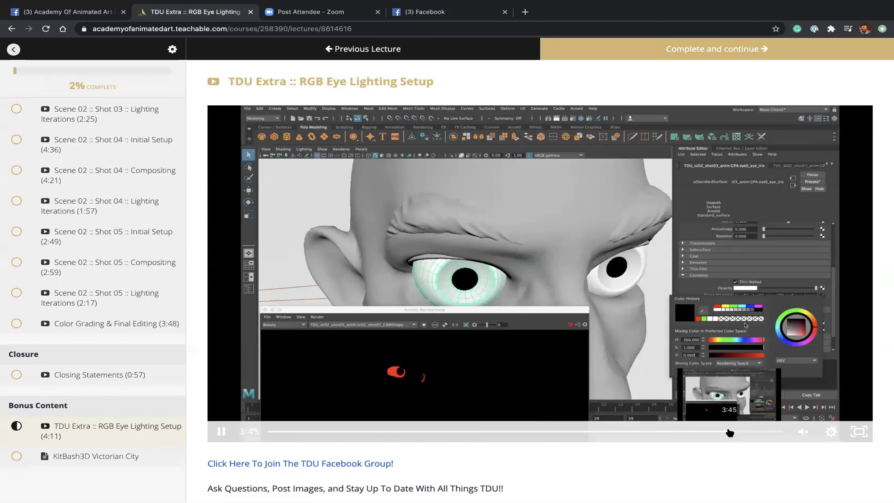
left_click(754, 432)
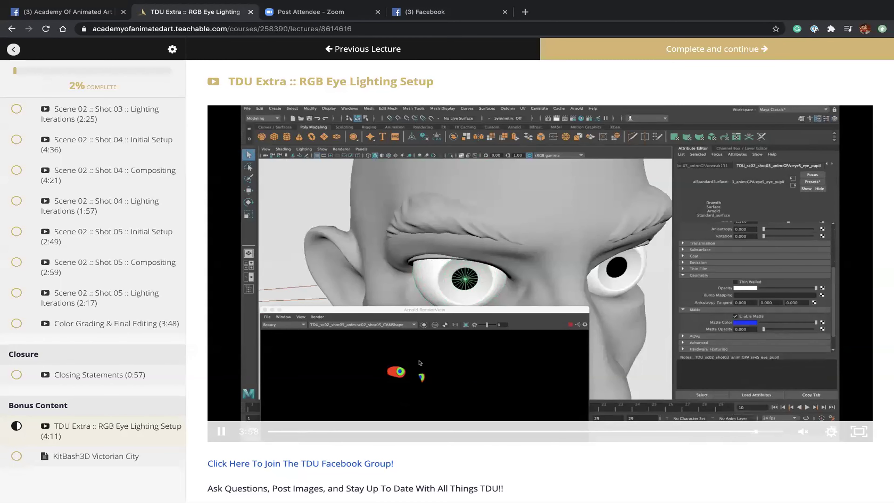
Step: Pause the lecture video, view the matte setup full screen, jump back to 1:47 and leave full screen
left_click(220, 431)
left_click(859, 432)
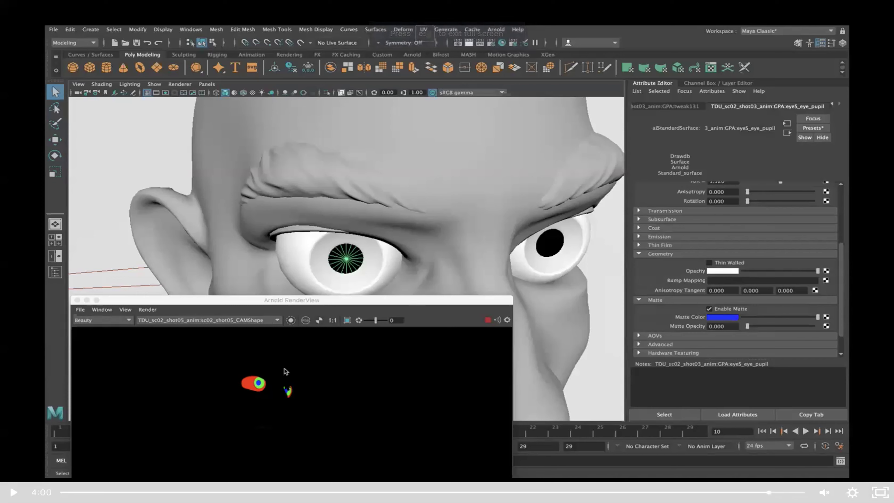
left_click(378, 492)
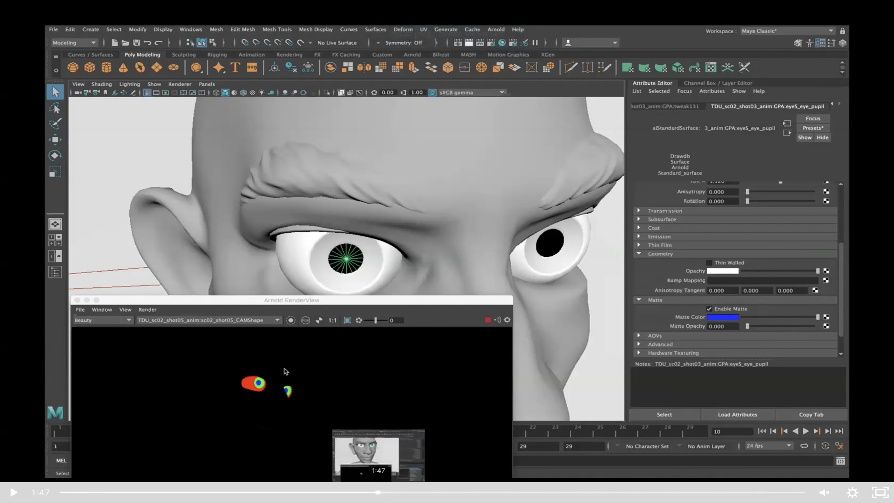
left_click(880, 492)
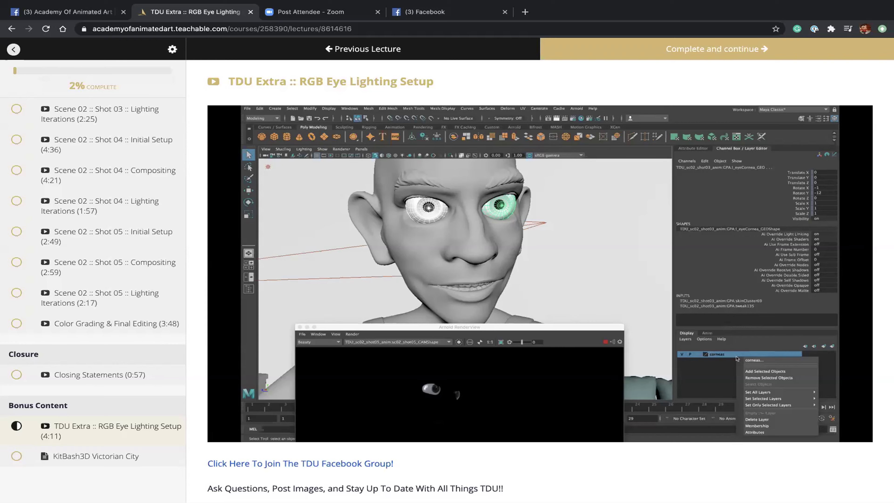
Step: Switch back to Photoshop, open dani_03.jpg and copy a rectangle around the boy's eyes onto a new layer
key("ctrl+Left")
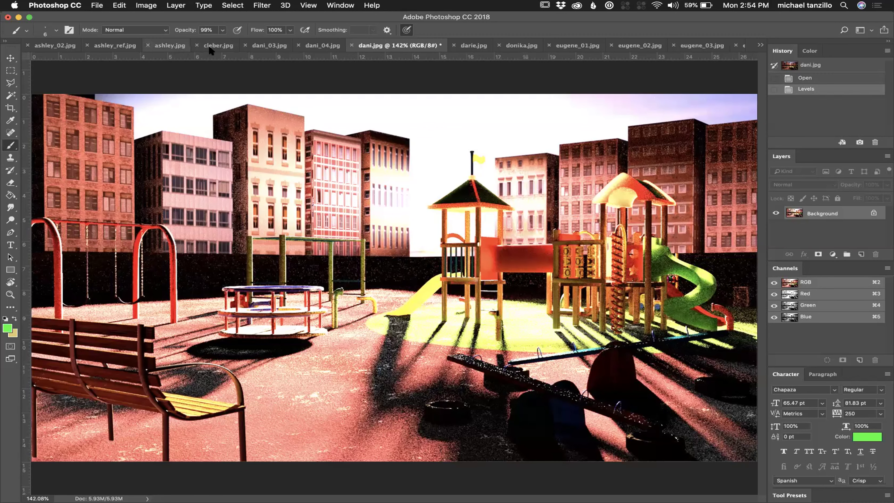
left_click(258, 50)
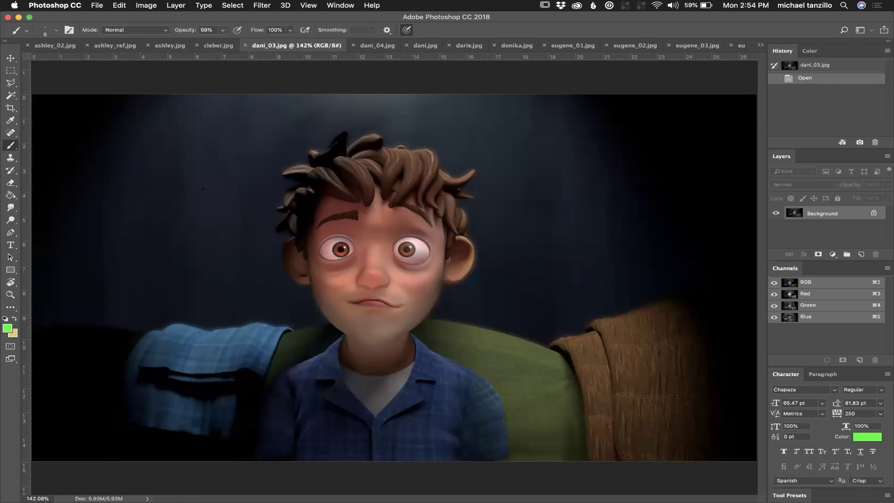
left_click(10, 71)
left_click_drag(309, 216, 441, 286)
key("super+c")
key("super+v")
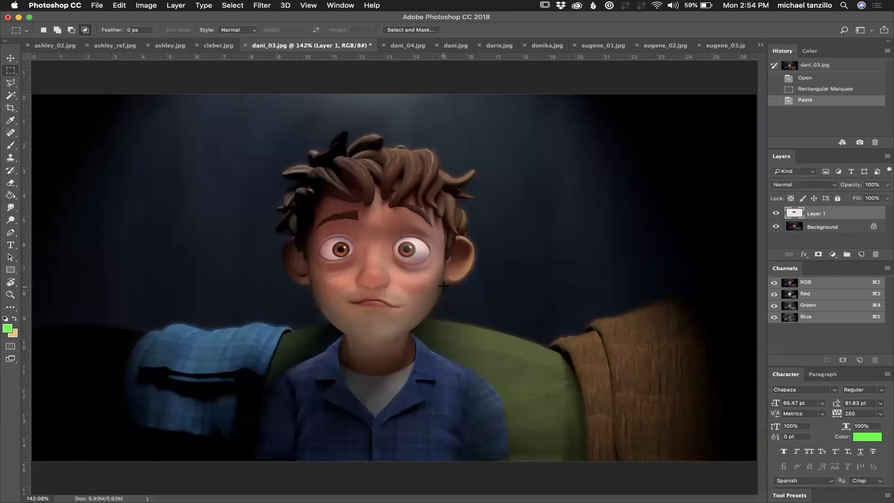
Step: Apply Color Balance twice to the copied eye area
key("super+b")
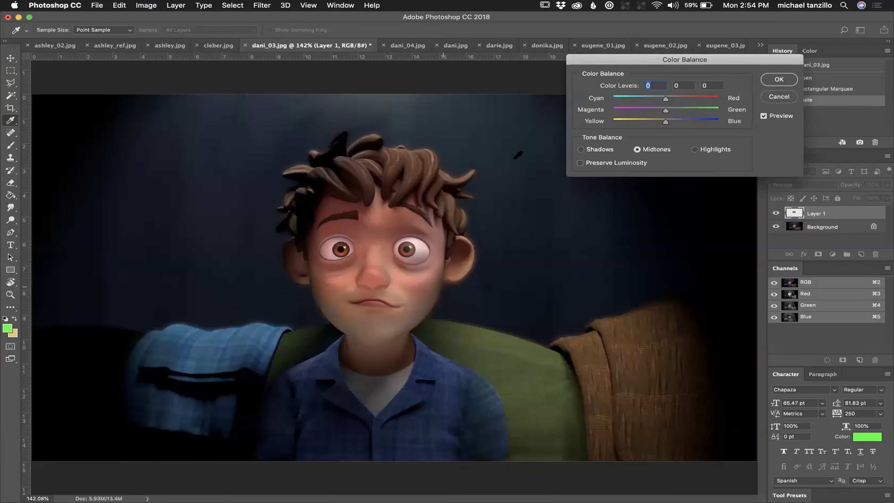
left_click(779, 80)
key("super+b")
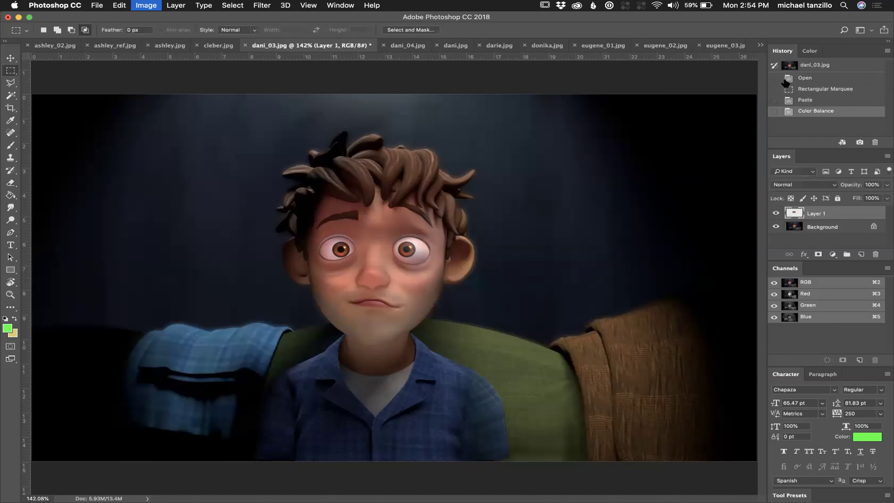
left_click(779, 79)
Step: Lower the copied eye area's saturation with Hue/Saturation
key("super+u")
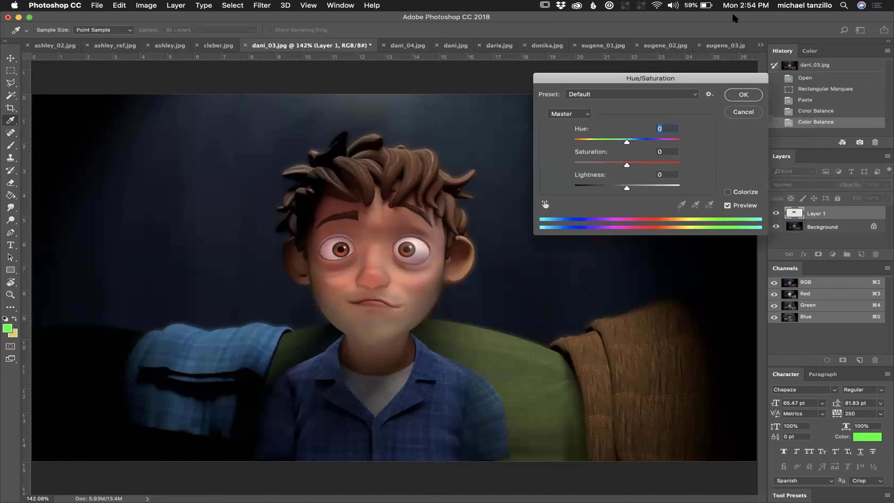
left_click(563, 113)
left_click(560, 121)
left_click_drag(627, 164, 606, 165)
left_click(742, 94)
key("m")
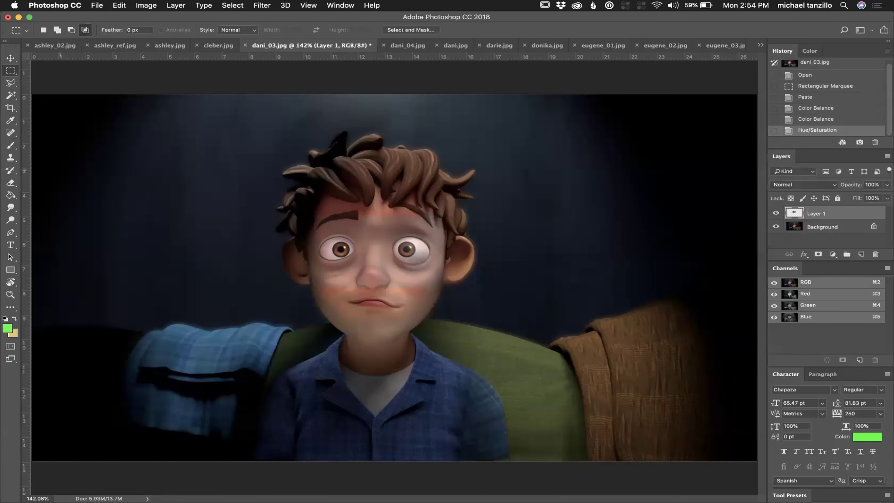
Step: Erase the adjusted layer over the skin around the eyes and over both irises, reducing the eraser size to 70
left_click(10, 183)
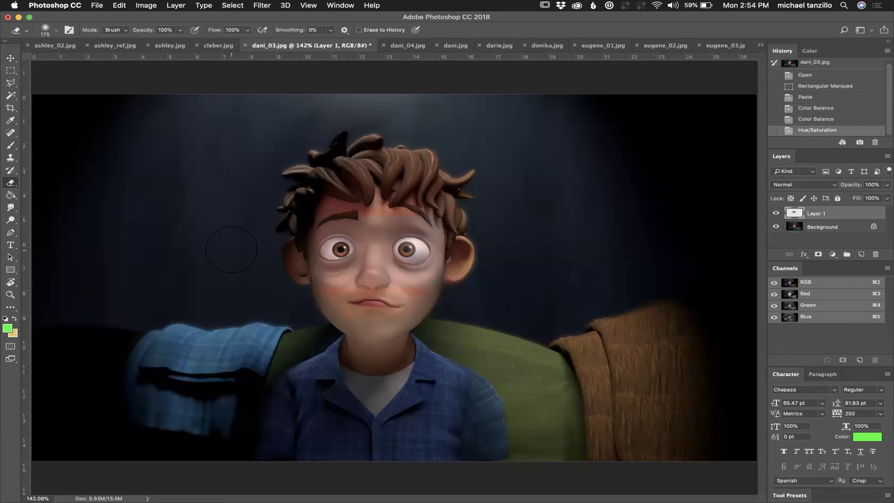
mouse_move(374, 224)
left_mouse_down()
mouse_move(321, 224)
mouse_move(300, 270)
mouse_move(337, 295)
mouse_move(357, 271)
mouse_move(456, 292)
mouse_move(453, 241)
mouse_move(394, 224)
left_mouse_up()
key("bracketleft")
key("bracketleft")
key("bracketleft")
key("bracketleft")
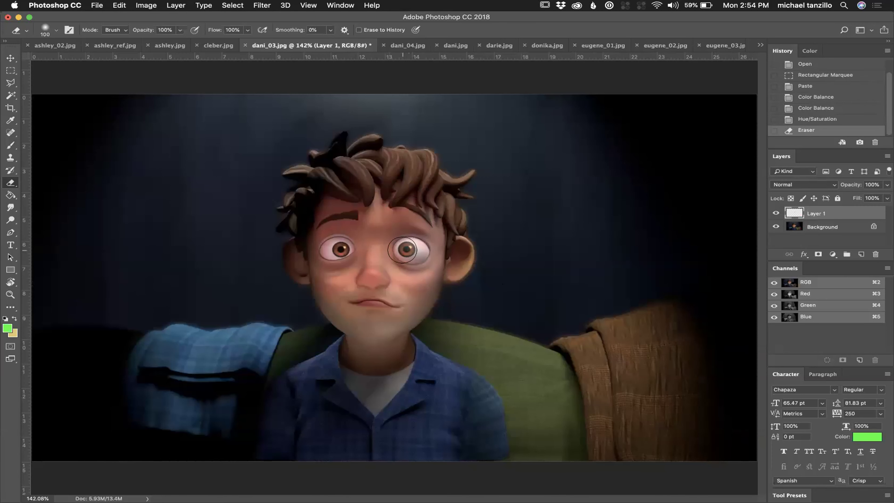
left_click(407, 249)
key("bracketleft")
key("bracketleft")
left_click(339, 249)
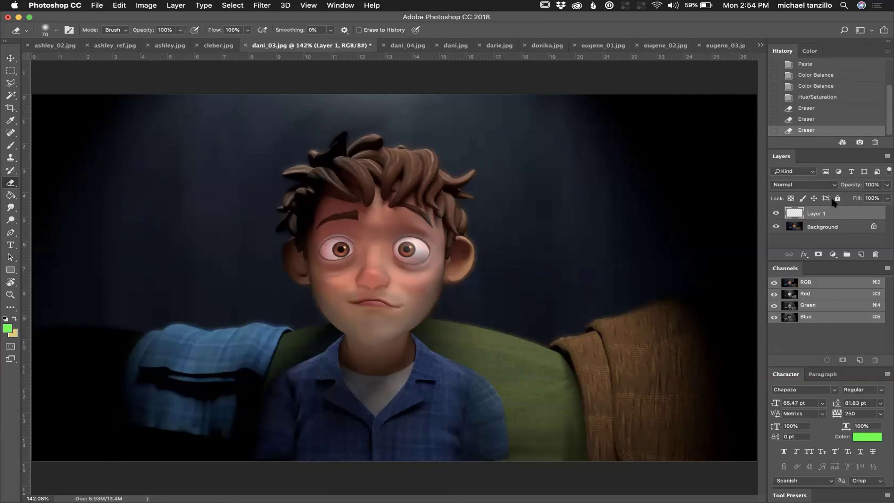
Step: Toggle the adjusted eye layer's visibility to compare the eye whites before and after
left_click(776, 213)
left_click(776, 213)
left_click(776, 213)
left_click(776, 213)
Step: Open dani_04.jpg and sketch temporary brush marks around the doorway, floor, dark background and lamp's light, undoing each one
left_click(406, 49)
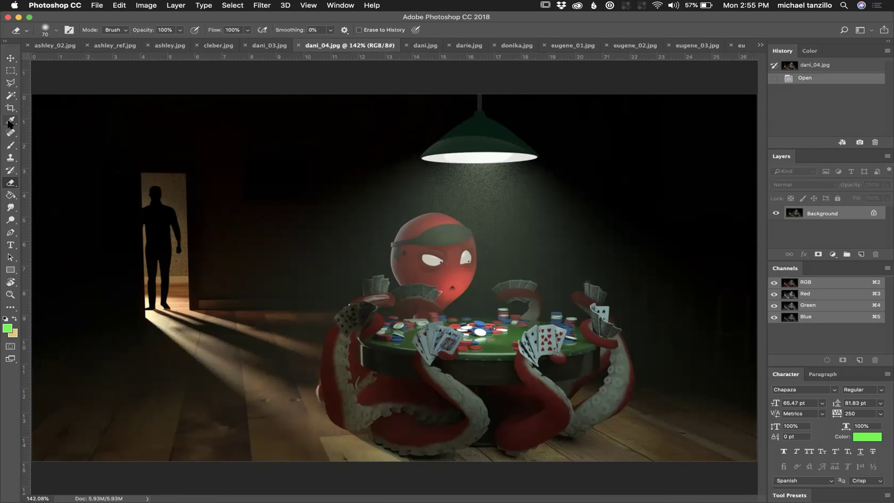
left_click(11, 145)
mouse_move(221, 187)
left_mouse_down()
mouse_move(211, 123)
mouse_move(160, 370)
mouse_move(217, 166)
left_mouse_up()
key("super+z")
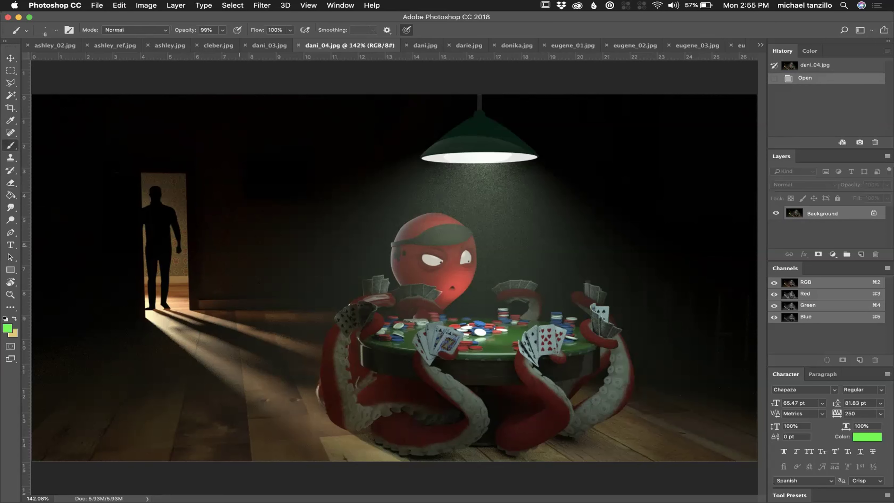
mouse_move(102, 314)
left_mouse_down()
mouse_move(182, 356)
mouse_move(239, 360)
mouse_move(221, 339)
mouse_move(224, 368)
left_mouse_up()
key("super+z")
mouse_move(378, 263)
left_mouse_down()
mouse_move(201, 221)
mouse_move(362, 262)
mouse_move(204, 219)
left_mouse_up()
key("super+z")
mouse_move(429, 155)
left_mouse_down()
mouse_move(356, 321)
mouse_move(504, 374)
left_mouse_up()
key("super+z")
Step: Outline the octopus's doorway-facing edge with a green brush line from head to lower tentacle, and dab the lit background
mouse_move(431, 214)
left_mouse_down()
mouse_move(387, 245)
mouse_move(391, 289)
mouse_move(320, 338)
mouse_move(318, 362)
left_mouse_up()
left_click_drag(318, 408, 328, 425)
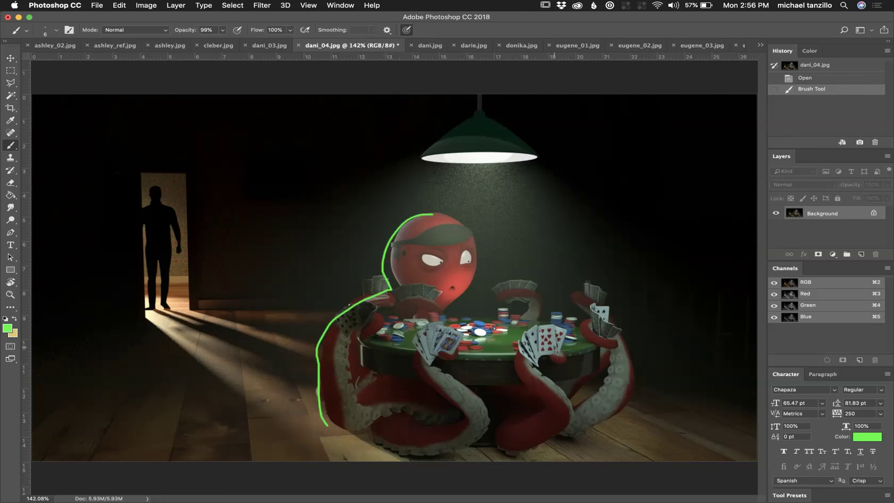
left_click(522, 184)
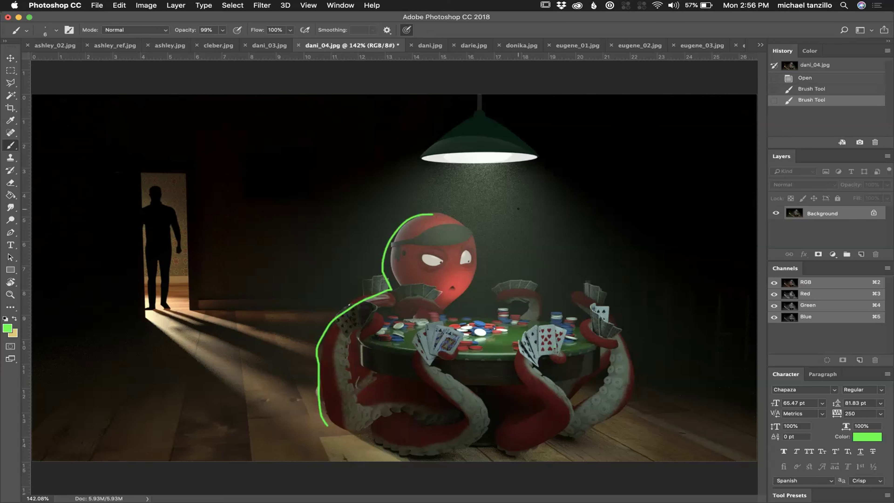
Step: Outline the dark area beneath the card table and trace the doorway-side tentacle with green brush lines
mouse_move(361, 361)
left_mouse_down()
mouse_move(360, 419)
mouse_move(436, 449)
mouse_move(584, 439)
mouse_move(624, 423)
mouse_move(608, 365)
left_mouse_up()
mouse_move(549, 375)
left_mouse_down()
mouse_move(479, 365)
mouse_move(577, 377)
mouse_move(439, 381)
left_mouse_up()
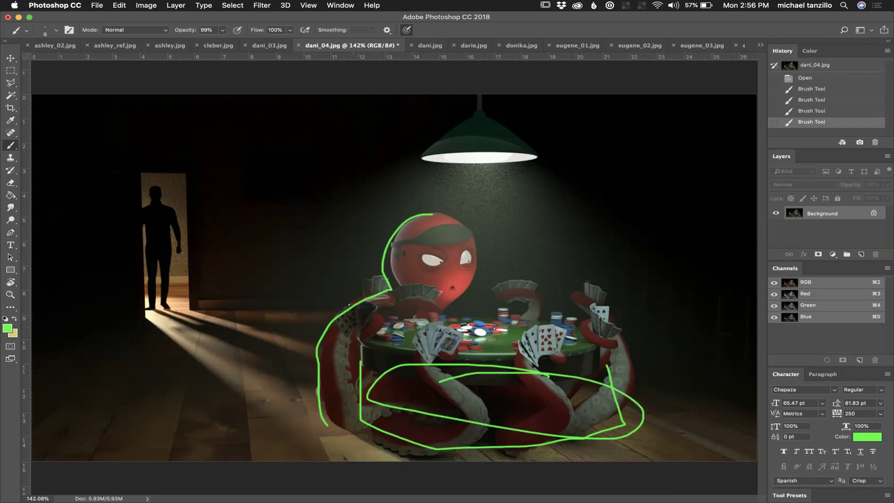
mouse_move(366, 423)
left_mouse_down()
mouse_move(338, 344)
mouse_move(384, 305)
left_mouse_up()
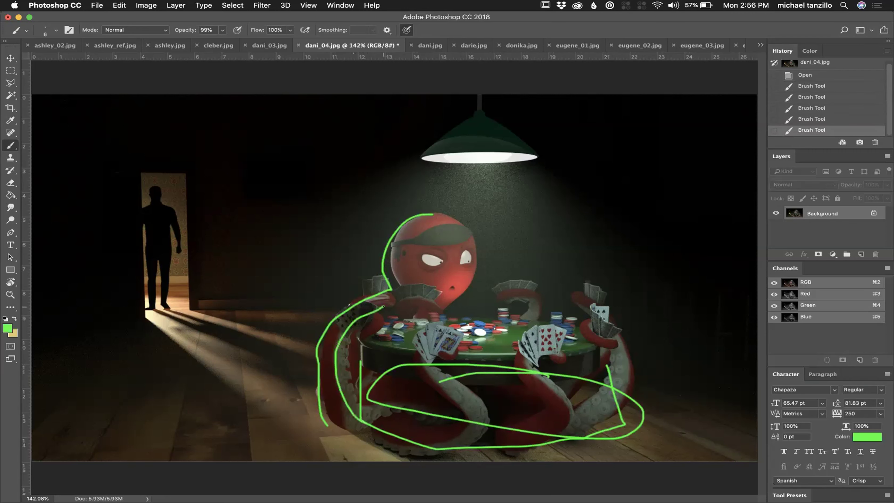
Step: Delete all the green brush strokes from the history of dani_04.jpg, back to its opened state
left_click(816, 85)
left_click(876, 142)
left_click(516, 174)
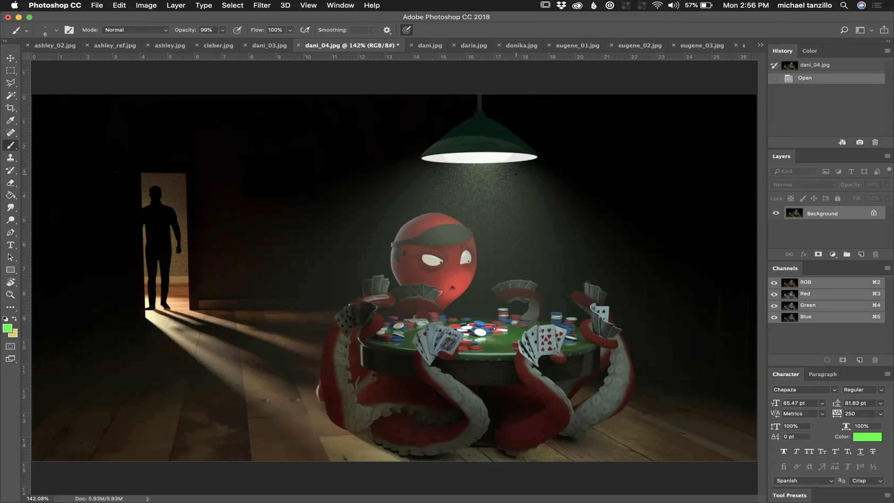
Step: Try brightening the whole image with Levels by lowering the white input level, and restore it to 255
key("super+l")
left_click_drag(653, 176, 614, 177)
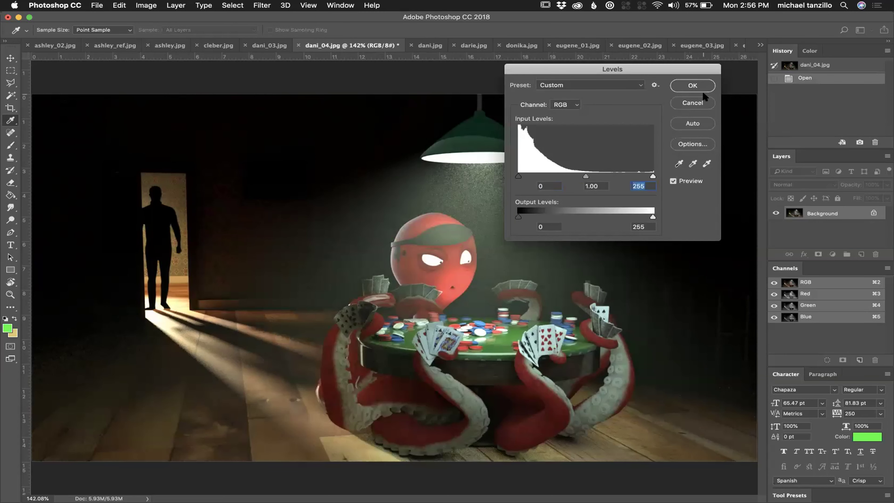
left_click(700, 85)
key("b")
Step: Copy a rectangular area around the octopus's head, cards and tabletop onto a new layer
left_click(11, 71)
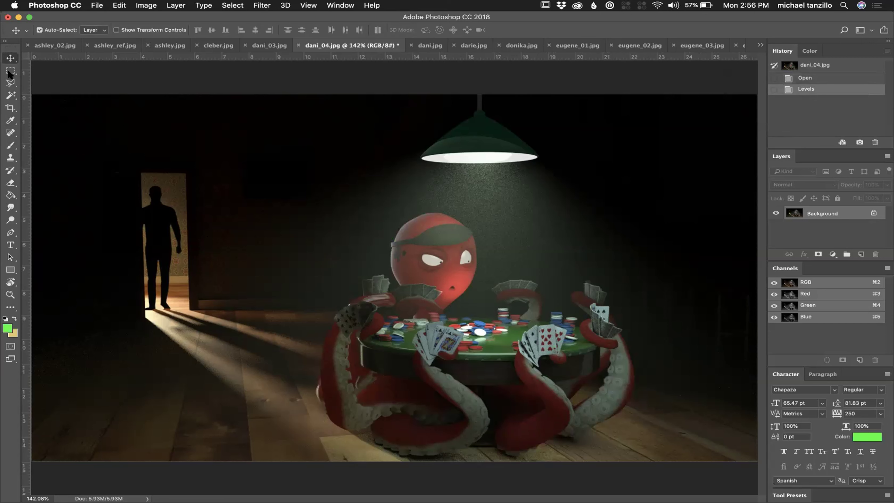
left_click_drag(324, 170, 577, 349)
left_click_drag(636, 388, 645, 384)
key("super+c")
key("super+v")
Step: Brighten the copied octopus layer with Levels, setting the white input level to 155
key("super+l")
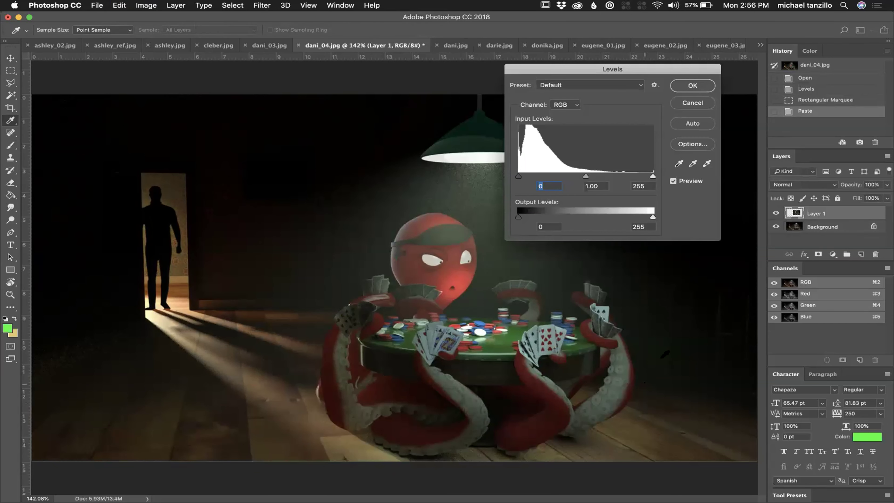
left_click_drag(652, 176, 600, 177)
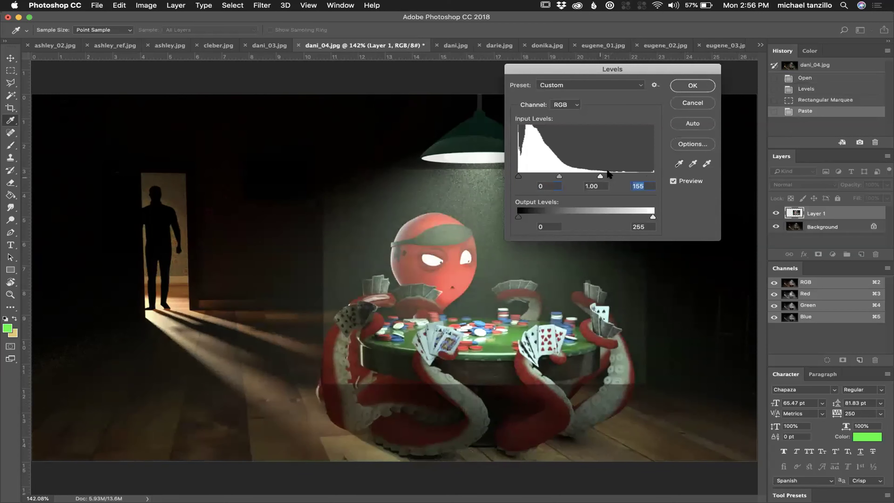
left_click(704, 86)
Step: Erase the hard outer edges of the brightened layer around the octopus and light cone with a size 175 eraser
key("m")
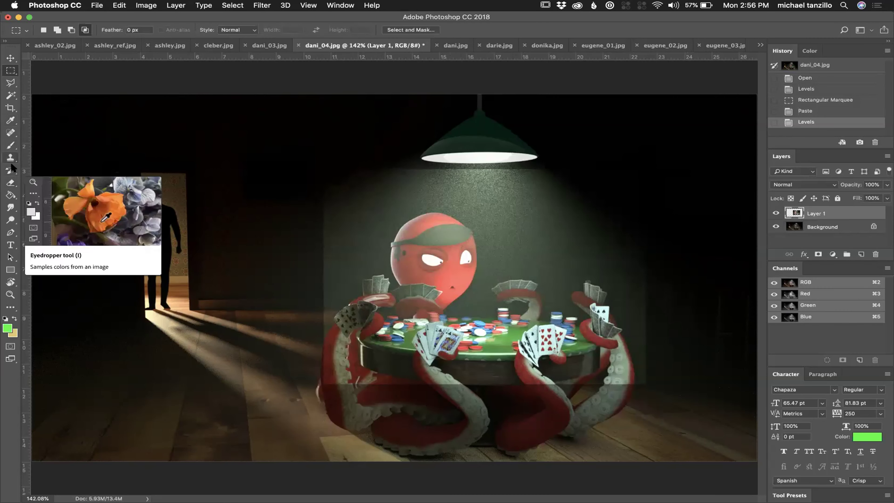
left_click(10, 183)
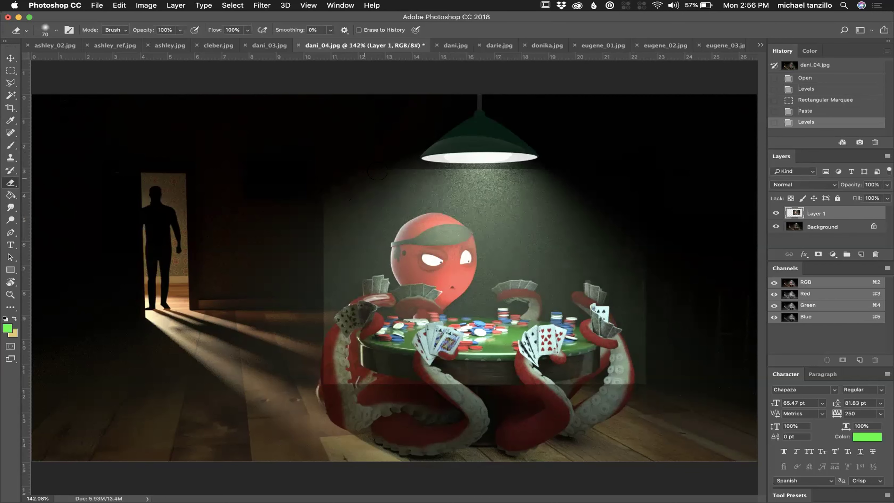
key("bracketright")
key("bracketright")
key("bracketright")
key("bracketright")
mouse_move(380, 171)
left_mouse_down()
mouse_move(292, 416)
mouse_move(338, 348)
mouse_move(335, 372)
mouse_move(472, 401)
mouse_move(585, 412)
mouse_move(572, 390)
mouse_move(447, 387)
left_mouse_up()
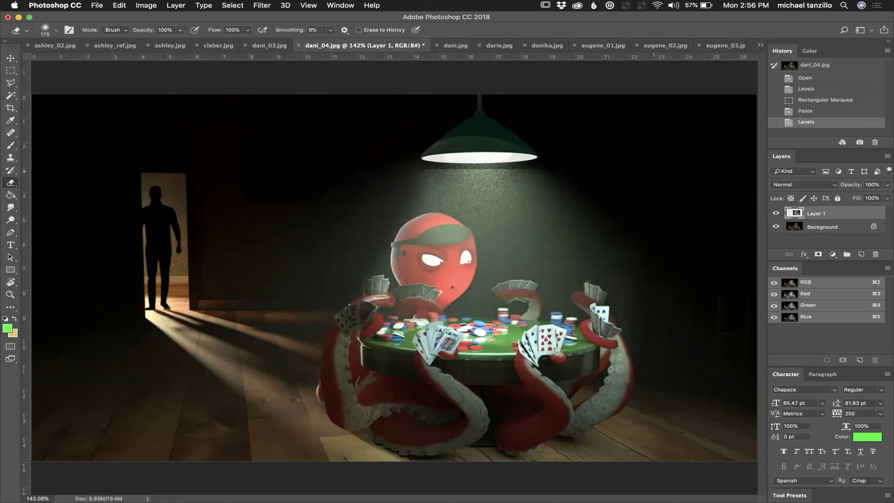
mouse_move(549, 92)
left_mouse_down()
mouse_move(521, 183)
mouse_move(450, 176)
mouse_move(458, 166)
left_mouse_up()
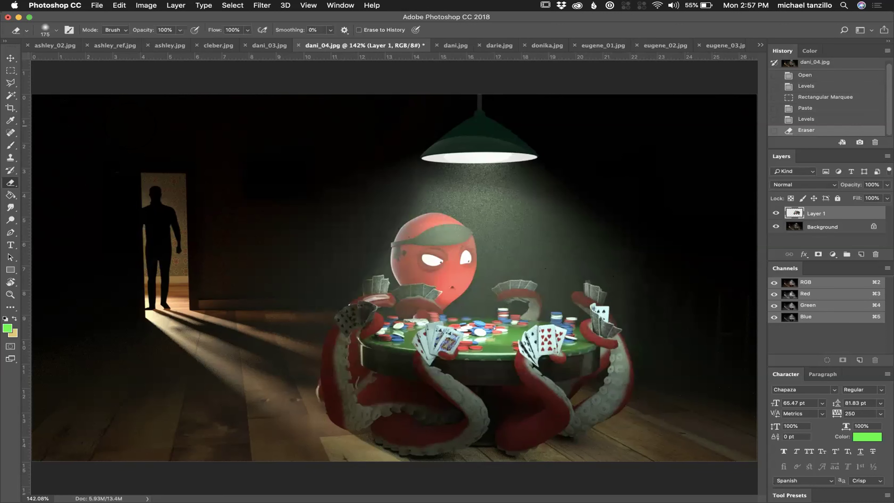
Step: Sketch temporary brush marks around the octopus's head and the lit background beside it, undoing each one
left_click(10, 145)
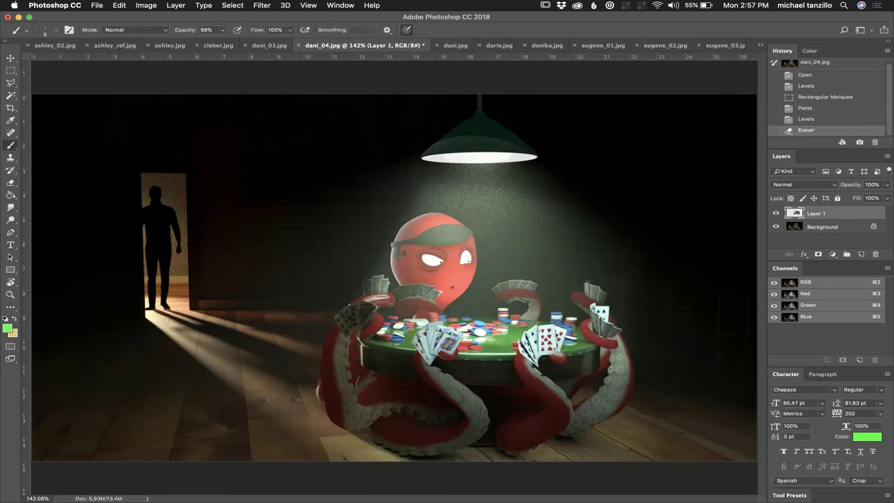
left_click_drag(398, 199, 570, 183)
key("super+z")
mouse_move(573, 243)
left_mouse_down()
mouse_move(380, 243)
mouse_move(345, 278)
mouse_move(440, 211)
left_mouse_up()
key("super+z")
mouse_move(385, 200)
left_mouse_down()
mouse_move(499, 221)
mouse_move(590, 220)
mouse_move(616, 174)
left_mouse_up()
key("super+z")
Step: Open cleber.jpg, circle the lantern and mark the top of the octopus's head in green, undoing each mark
left_click(212, 45)
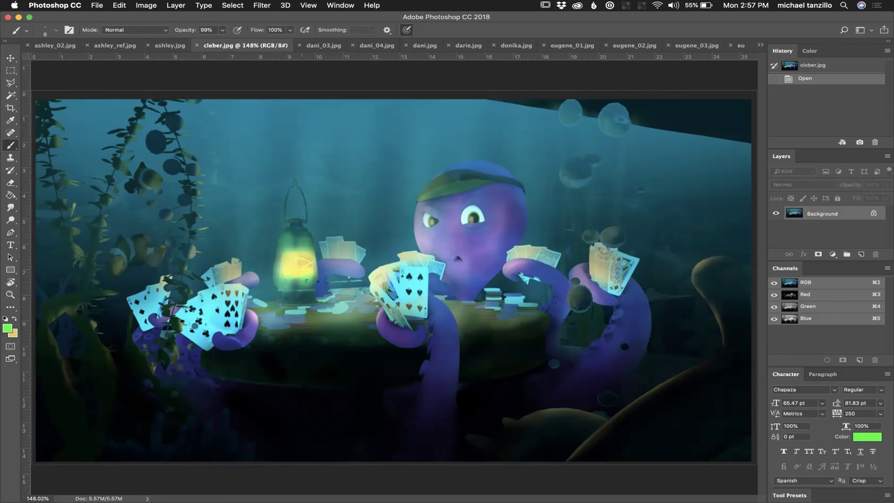
mouse_move(318, 253)
left_mouse_down()
mouse_move(305, 232)
mouse_move(272, 246)
mouse_move(269, 283)
mouse_move(293, 295)
mouse_move(322, 275)
mouse_move(319, 247)
left_mouse_up()
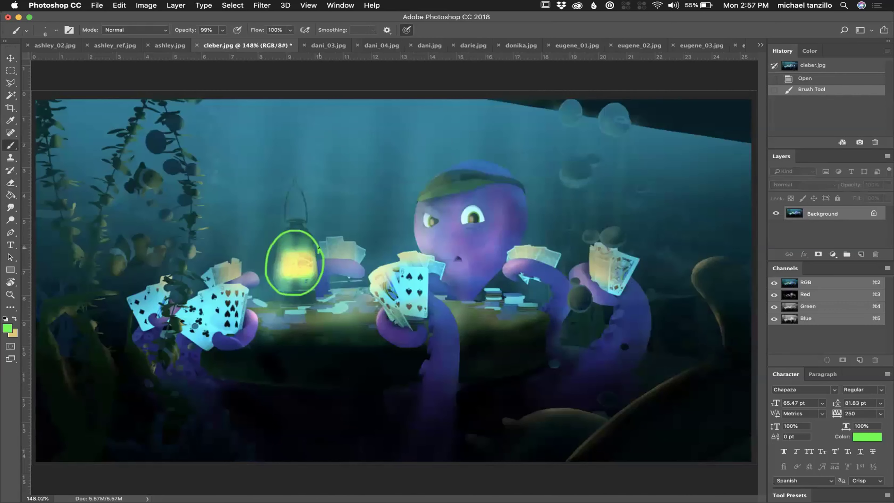
key("ctrl+z")
mouse_move(538, 161)
left_mouse_down()
mouse_move(190, 299)
mouse_move(509, 350)
mouse_move(498, 169)
left_mouse_up()
key("ctrl+z")
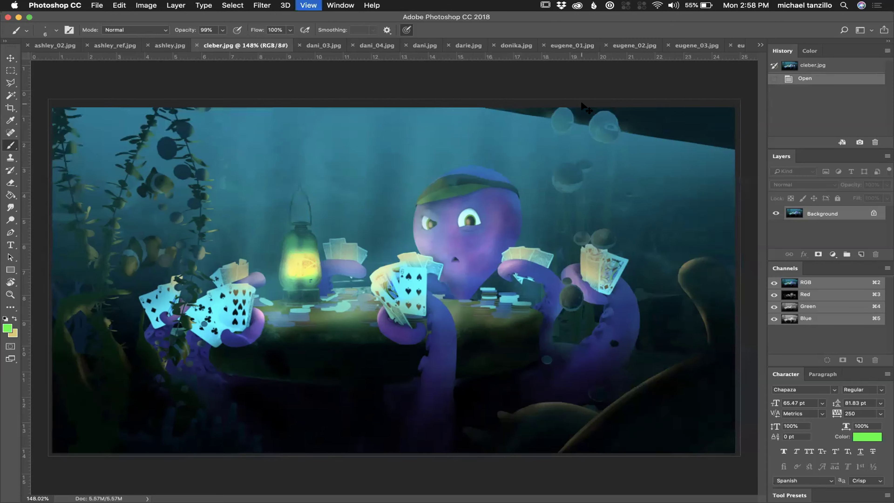
Step: Draw green lines along the dark upper corner, table edge and foreground rock, plus one curve framing each side of the scene
key("super+1")
left_click_drag(455, 157, 639, 183)
left_click_drag(149, 326, 639, 291)
left_click_drag(600, 344, 461, 397)
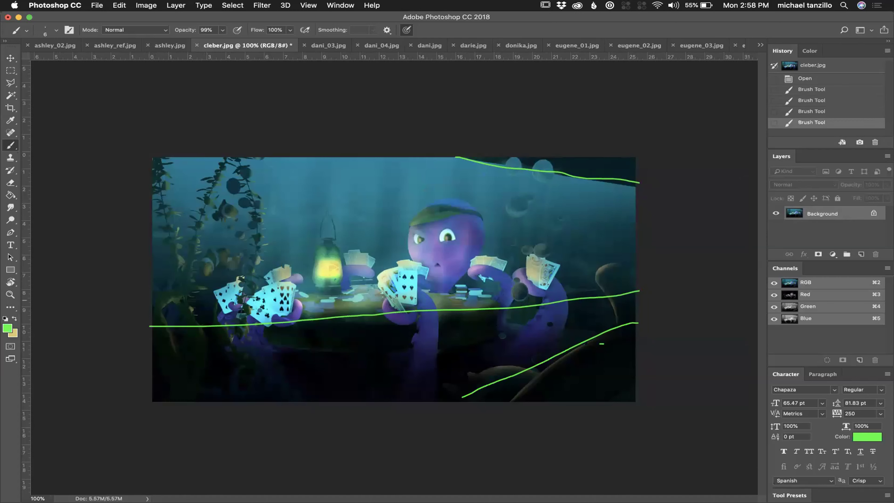
mouse_move(480, 233)
left_mouse_down()
mouse_move(619, 228)
mouse_move(567, 219)
left_mouse_up()
key("super+z")
left_click_drag(548, 164, 586, 403)
left_click_drag(260, 156, 149, 357)
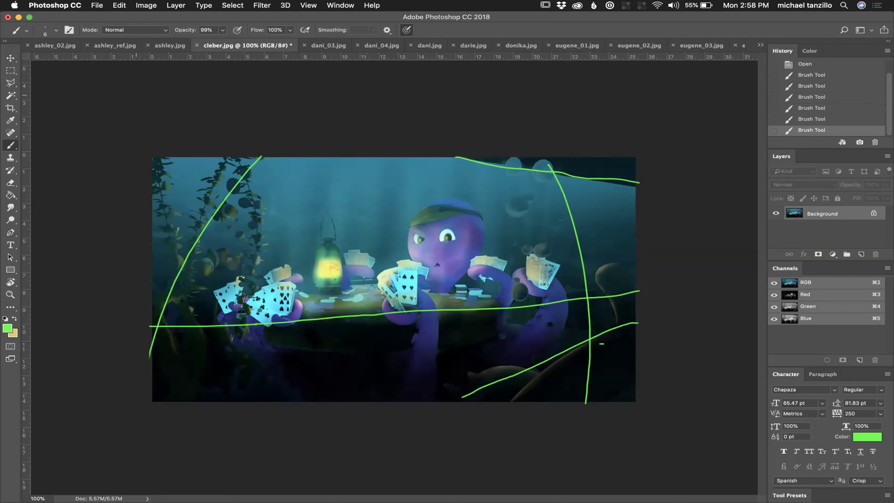
Step: Compare the lighting of the ashley_02.jpg render with the ashley_ref.jpg photograph
left_click(162, 46)
left_click(50, 46)
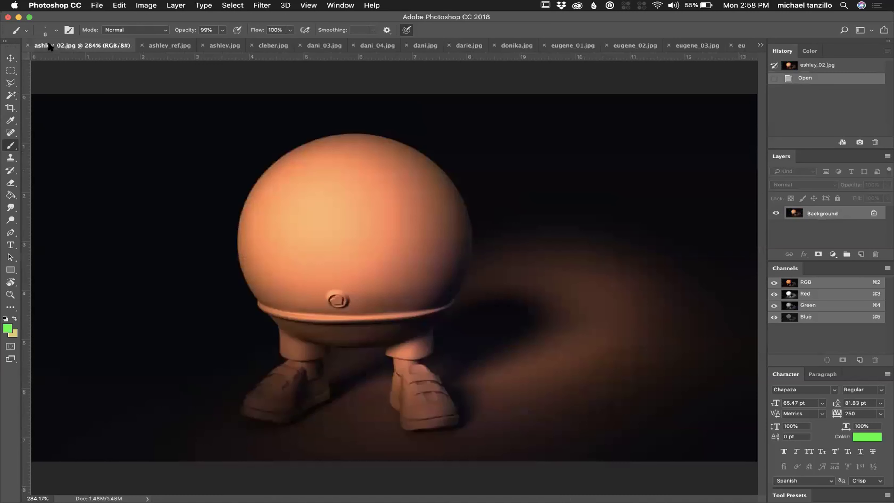
left_click(167, 46)
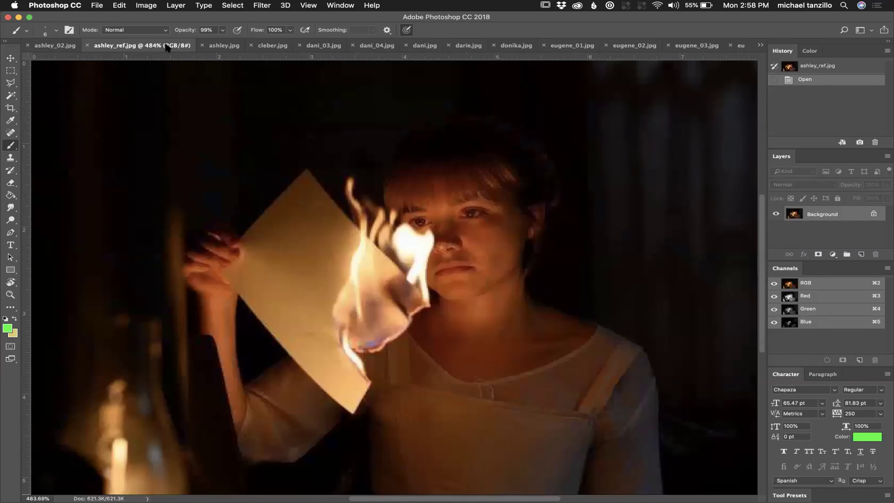
Step: Shift the midtones of ashley_02.jpg toward green with Color Balance, comparing the preview on and off before applying
left_click(52, 48)
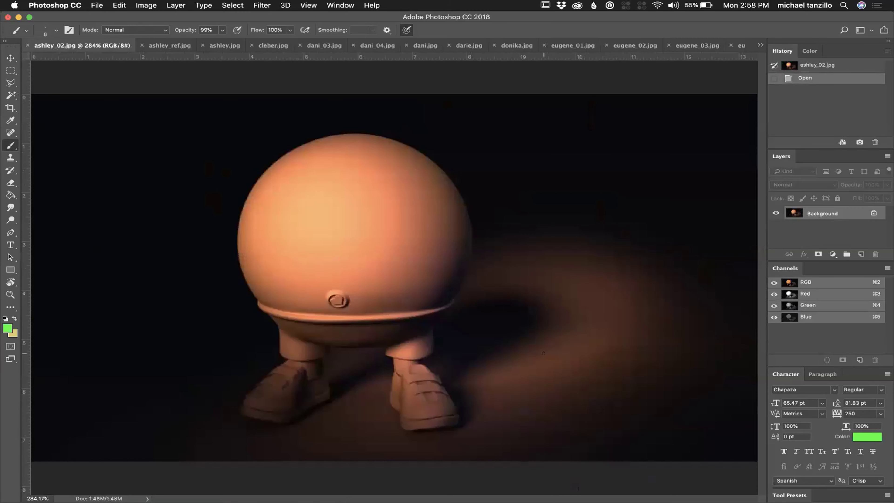
key("super+b")
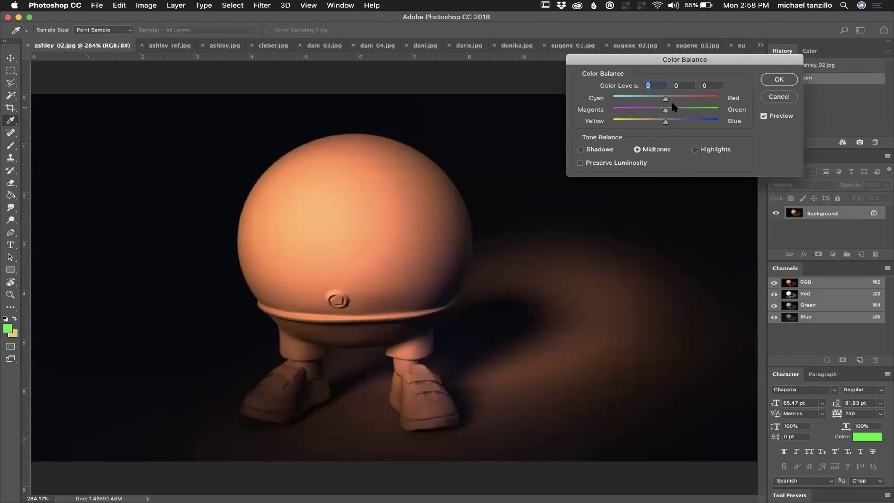
mouse_move(672, 101)
left_mouse_down()
mouse_move(655, 122)
mouse_move(675, 112)
left_mouse_up()
left_click(776, 116)
left_click(776, 117)
left_click(776, 117)
left_click(776, 117)
left_click(779, 80)
key("b")
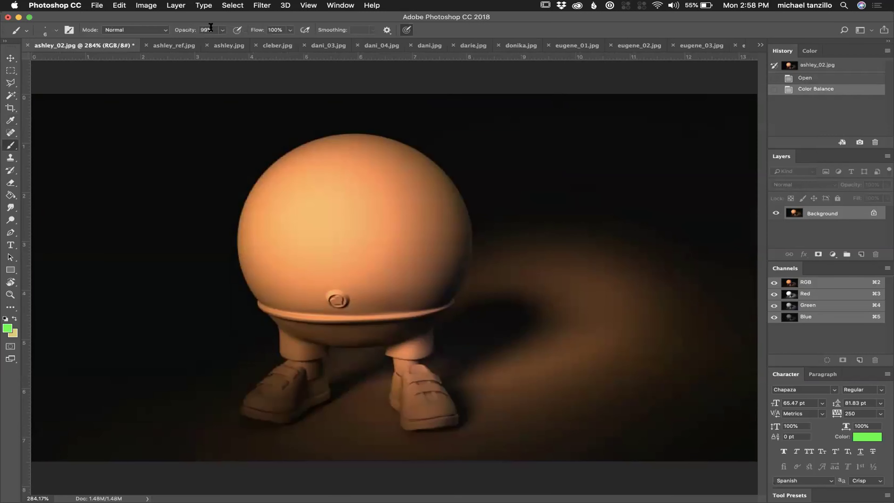
Step: Draw a green arrow on ashley_ref.jpg pointing up toward the woman's face, and return to ashley_02.jpg
left_click(183, 45)
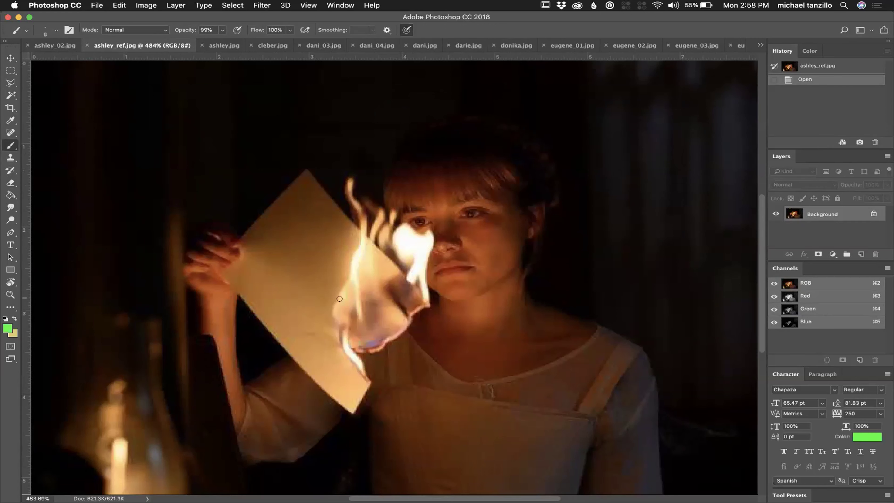
mouse_move(453, 335)
left_mouse_down()
mouse_move(476, 265)
mouse_move(486, 282)
left_mouse_up()
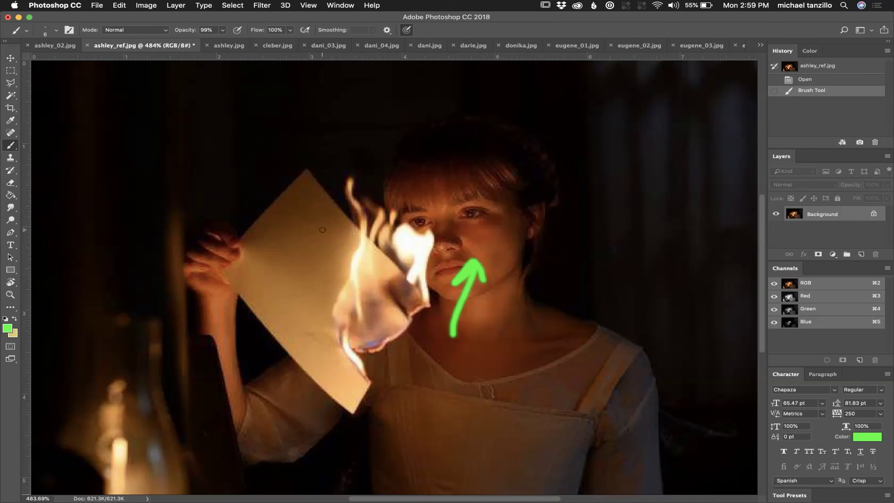
key("ctrl+shift+Tab")
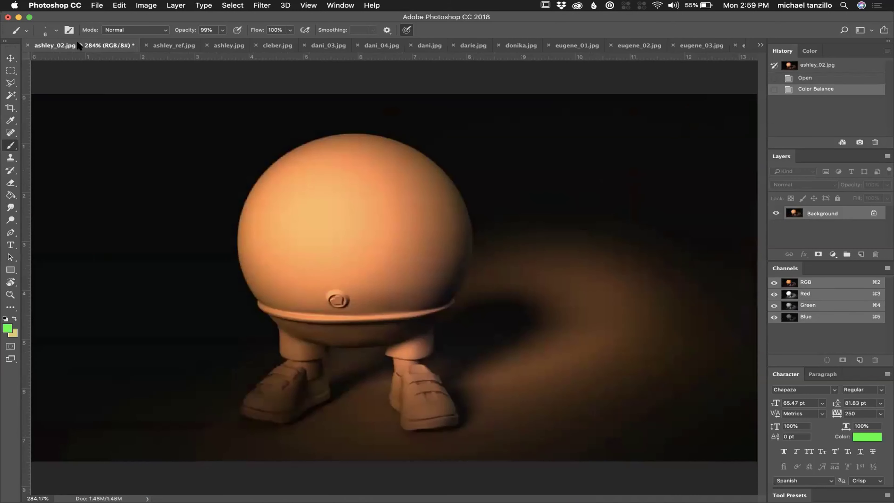
Step: Sketch temporary light-direction lines onto the character's round body from above and from below, undoing each one
left_click_drag(162, 114, 334, 203)
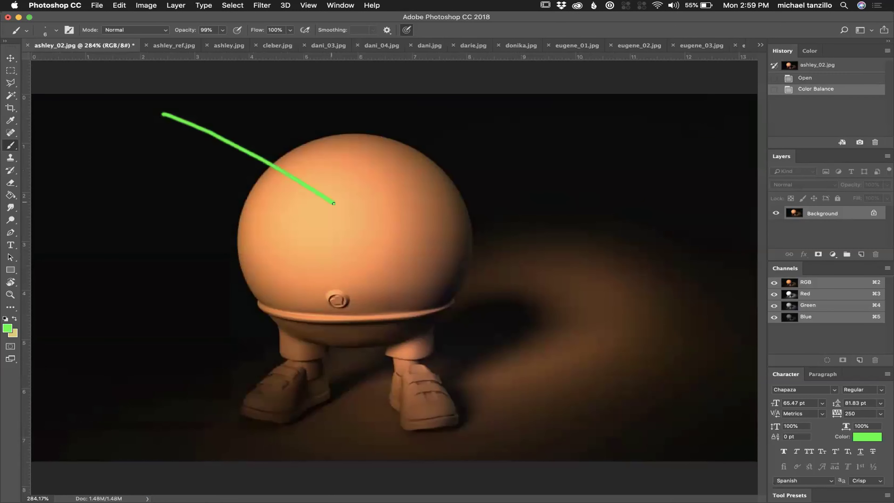
key("super+z")
mouse_move(190, 366)
left_mouse_down()
mouse_move(304, 236)
mouse_move(314, 253)
left_mouse_up()
key("super+z")
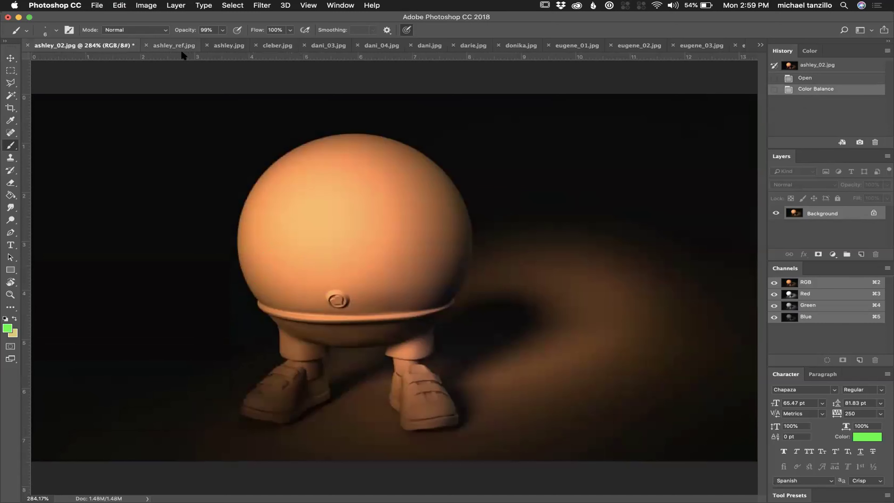
Step: Recheck ashley_ref.jpg, and draw a green arrow across the round body in ashley_02.jpg from the lit side to the shadow side
left_click(164, 48)
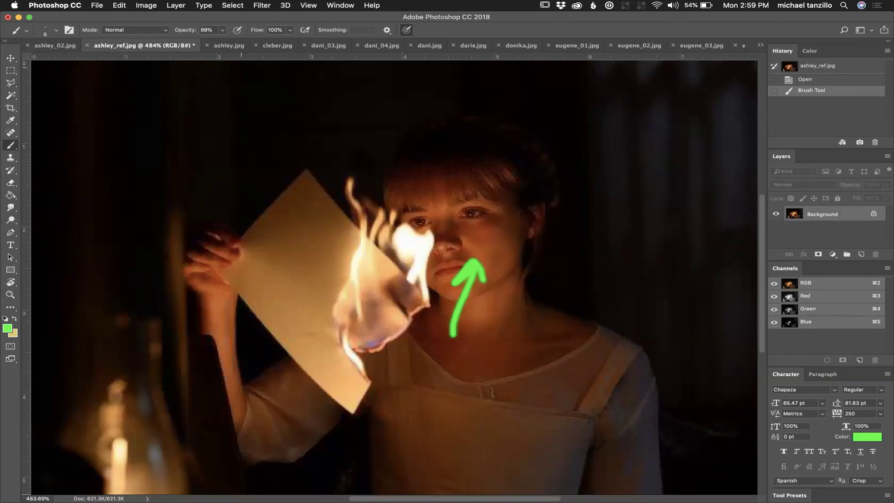
left_click(52, 45)
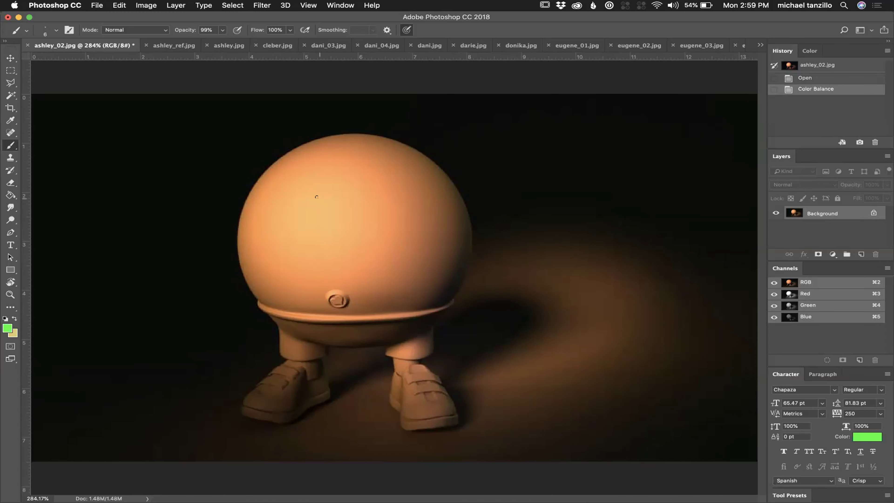
key("super+z")
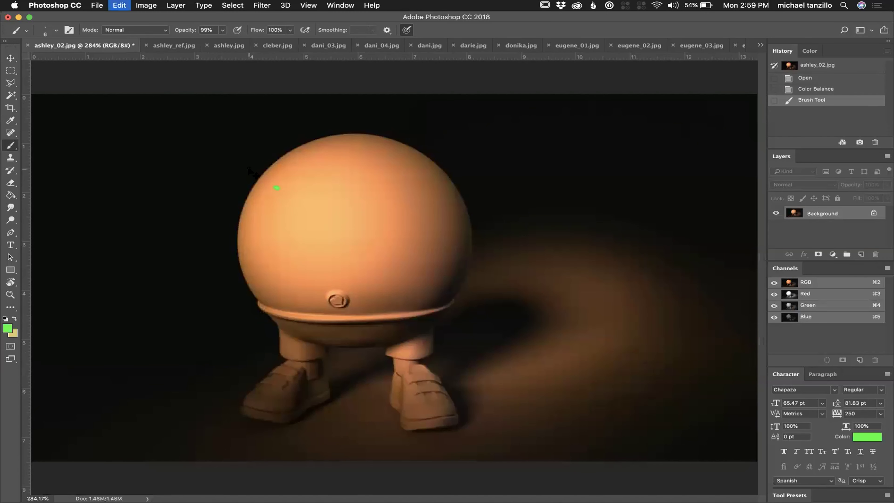
mouse_move(263, 182)
left_mouse_down()
mouse_move(376, 183)
mouse_move(430, 164)
mouse_move(391, 166)
mouse_move(419, 180)
left_mouse_up()
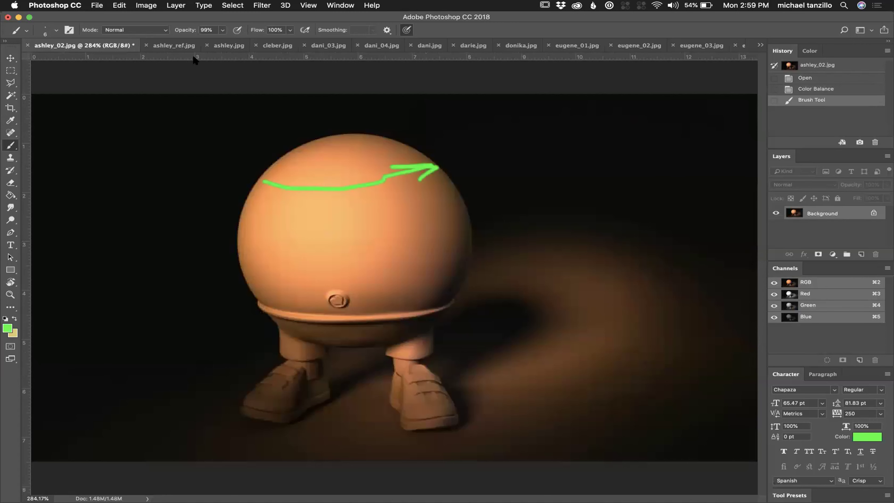
Step: Open ashley.jpg and copy a rectangular area covering the octopus, table and surrounding pool onto a new layer
left_click(225, 47)
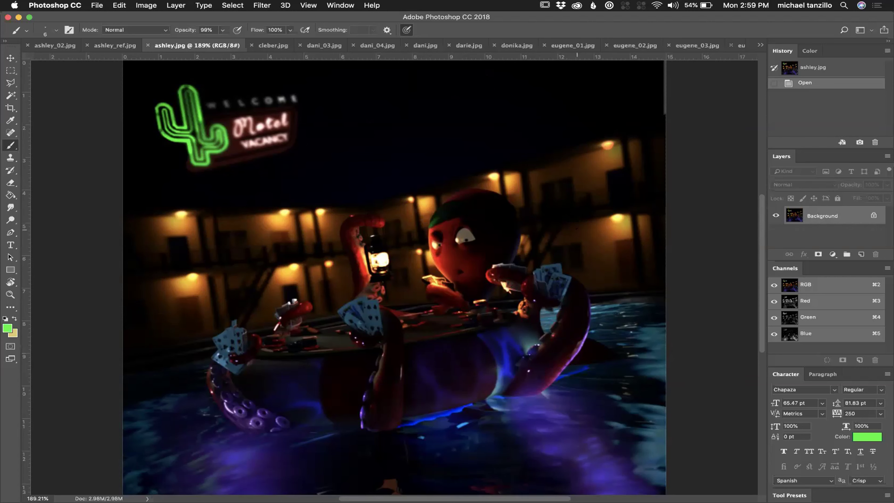
left_click(11, 72)
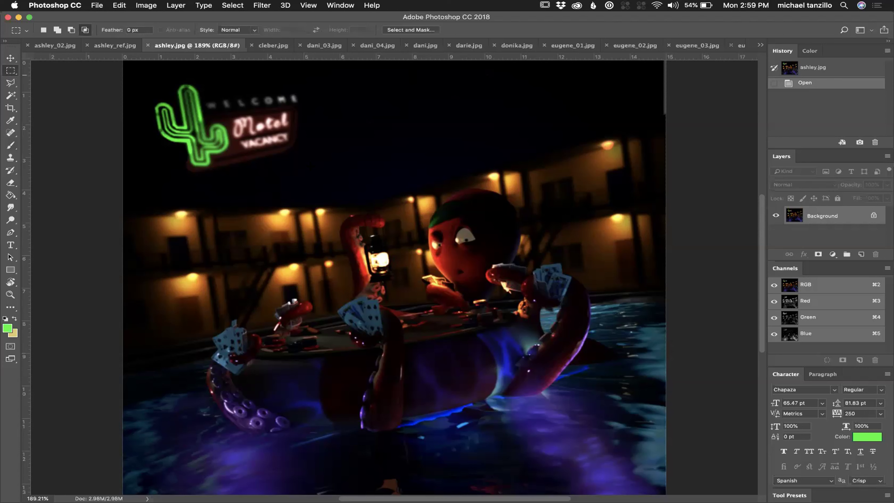
left_click_drag(178, 163, 609, 463)
key("super+c")
key("super+v")
Step: Brighten the copied octopus area on Layer 1 using Levels, with midtones at 2.19 and the white input at 144
key("super+l")
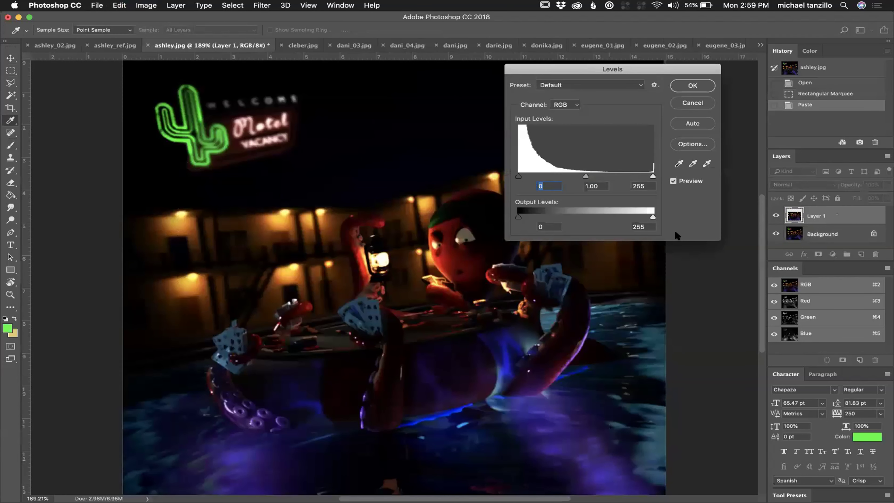
left_click_drag(653, 178, 535, 178)
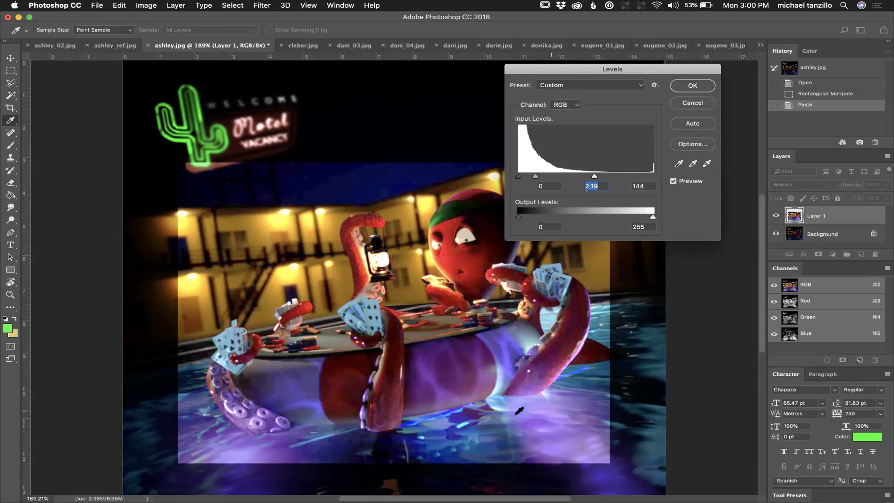
left_click(693, 85)
key("m")
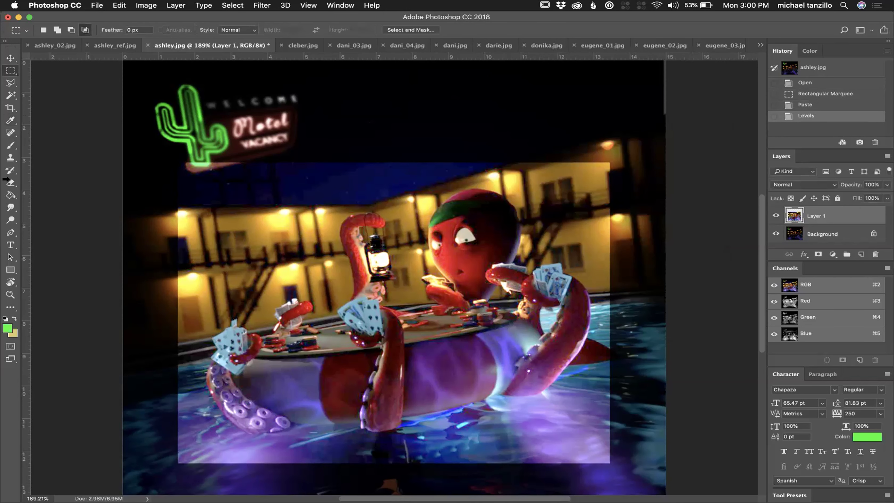
Step: Erase the brightened layer's top and side edges with a large soft eraser, keeping the octopus and table bright
left_click(9, 182)
key("bracketright")
mouse_move(319, 149)
left_mouse_down()
mouse_move(266, 156)
mouse_move(584, 155)
mouse_move(605, 197)
mouse_move(655, 353)
mouse_move(548, 469)
mouse_move(458, 462)
left_mouse_up()
key("super+z")
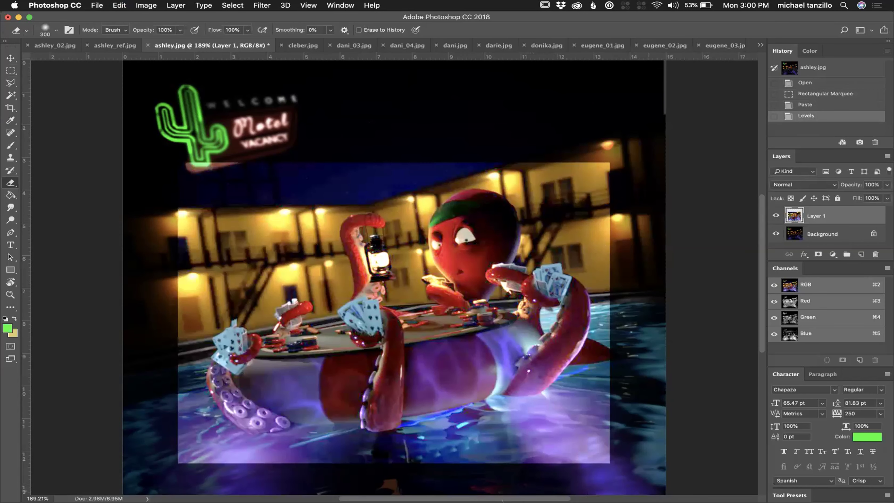
mouse_move(427, 149)
left_mouse_down()
mouse_move(149, 178)
mouse_move(218, 172)
mouse_move(138, 245)
mouse_move(159, 270)
mouse_move(139, 315)
left_mouse_up()
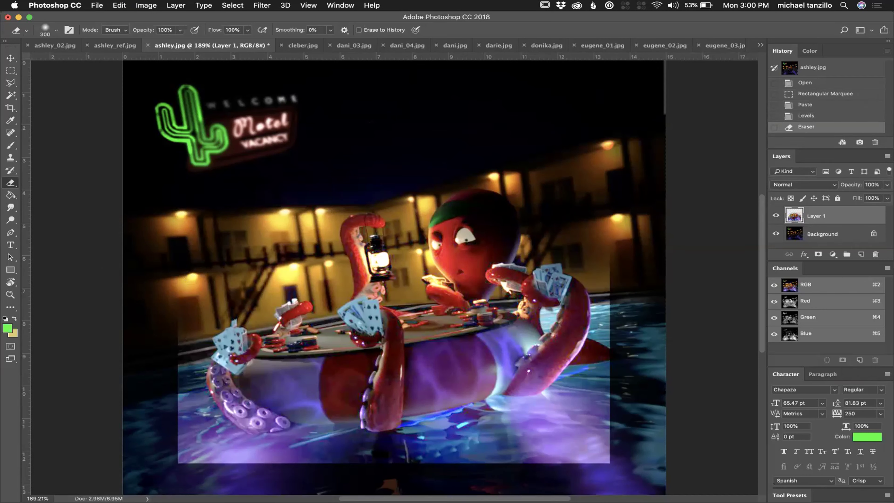
left_click_drag(169, 343, 158, 458)
mouse_move(606, 239)
left_mouse_down()
mouse_move(639, 412)
mouse_move(616, 415)
left_mouse_up()
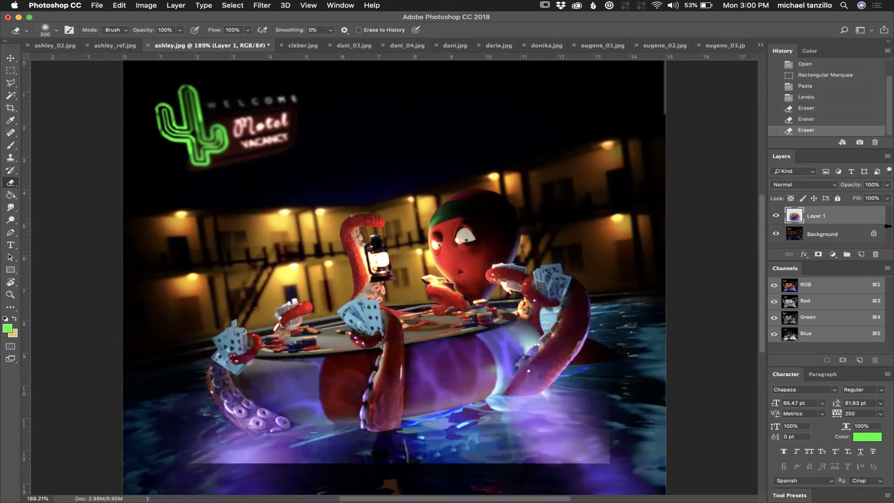
Step: Compare the render with Layer 1 hidden and shown, and make a short green brush mark on the edge of the octopus's head
left_click(774, 215)
left_click(776, 216)
left_click(776, 215)
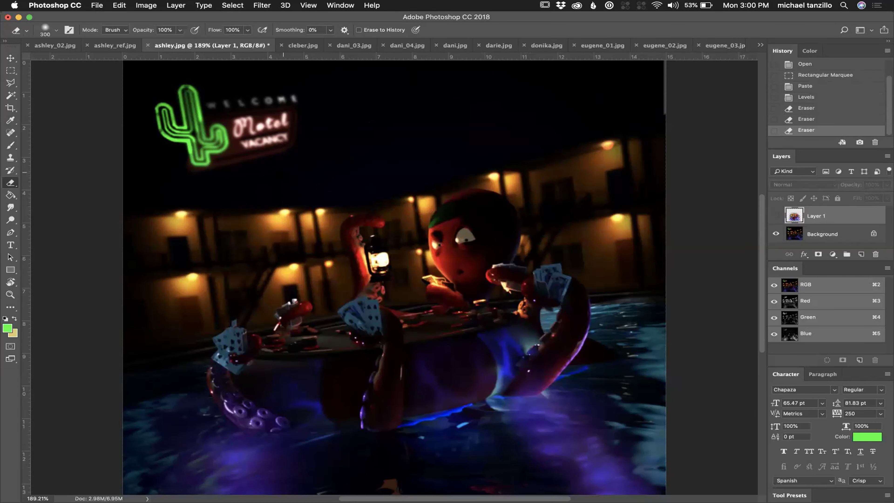
left_click(774, 215)
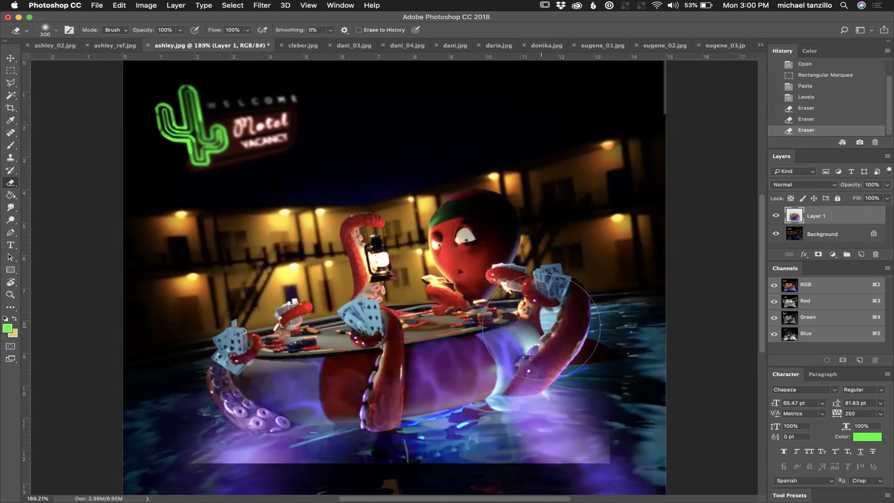
left_click(10, 145)
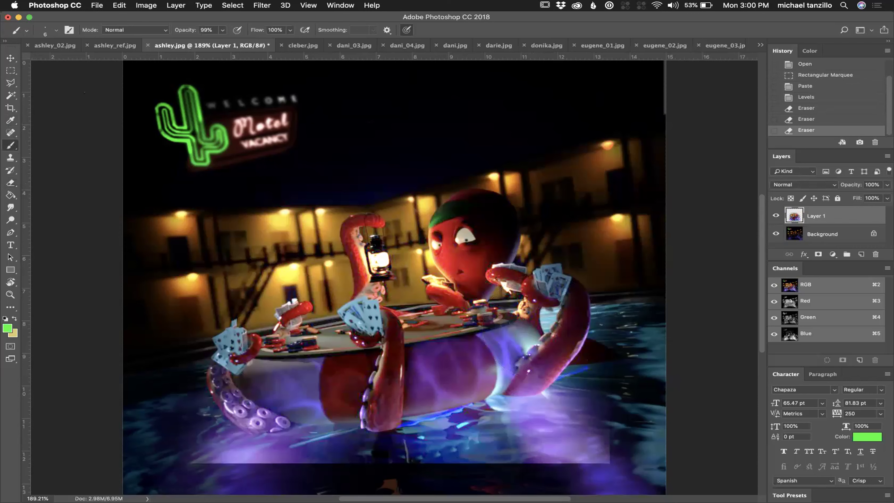
mouse_move(518, 205)
left_mouse_down()
mouse_move(496, 188)
mouse_move(470, 187)
mouse_move(453, 222)
mouse_move(496, 257)
mouse_move(516, 245)
mouse_move(520, 197)
left_mouse_up()
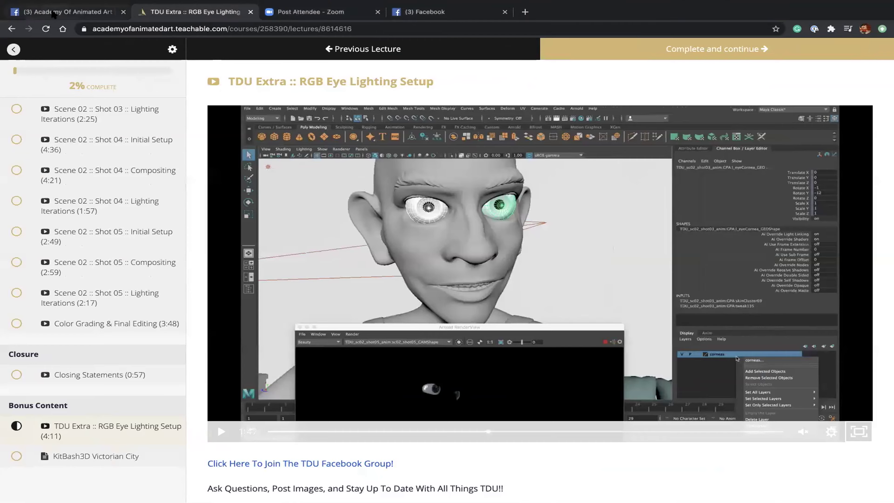
Step: Switch to the browser and look through the Academy Of Animated Art Lighting Students group and the Facebook news feed for the live critique post
left_click(53, 13)
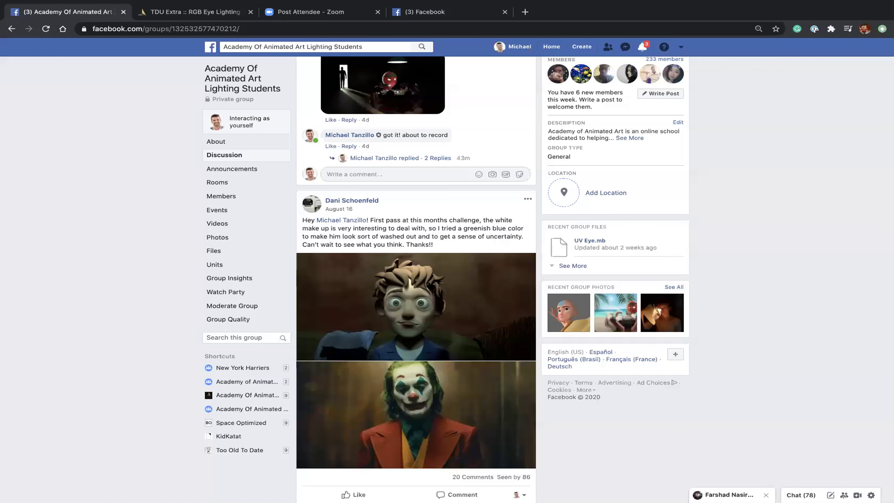
scroll(423, 241, "up", 10)
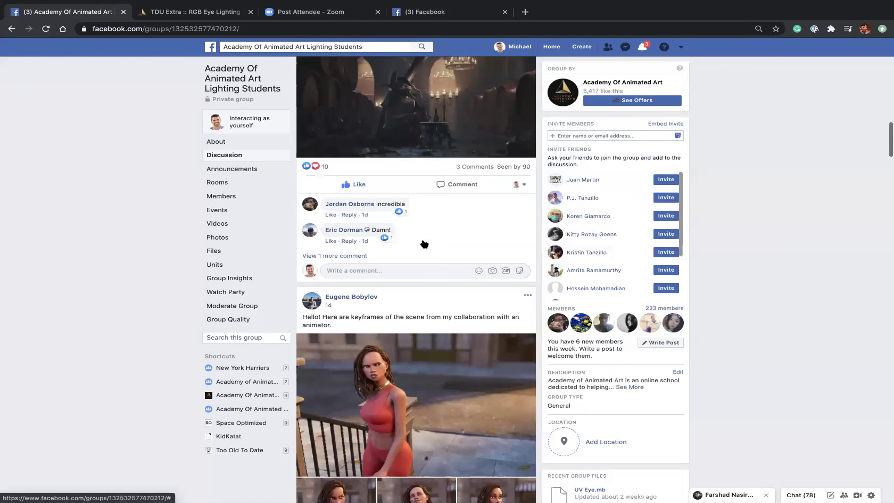
scroll(424, 240, "up", 10)
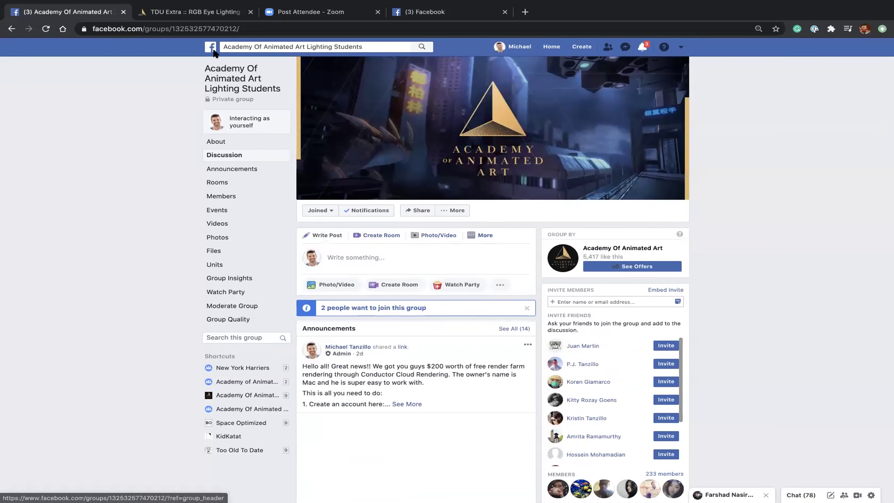
left_click(310, 11)
left_click(415, 12)
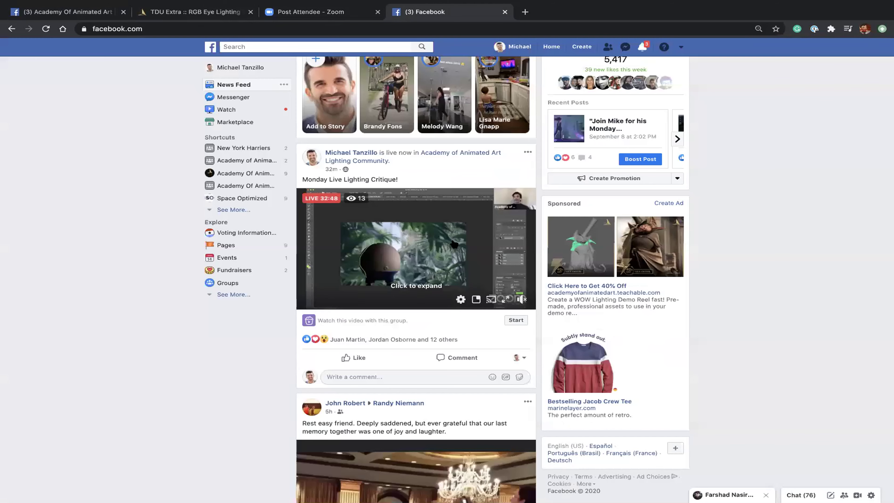
scroll(454, 243, "down", 1)
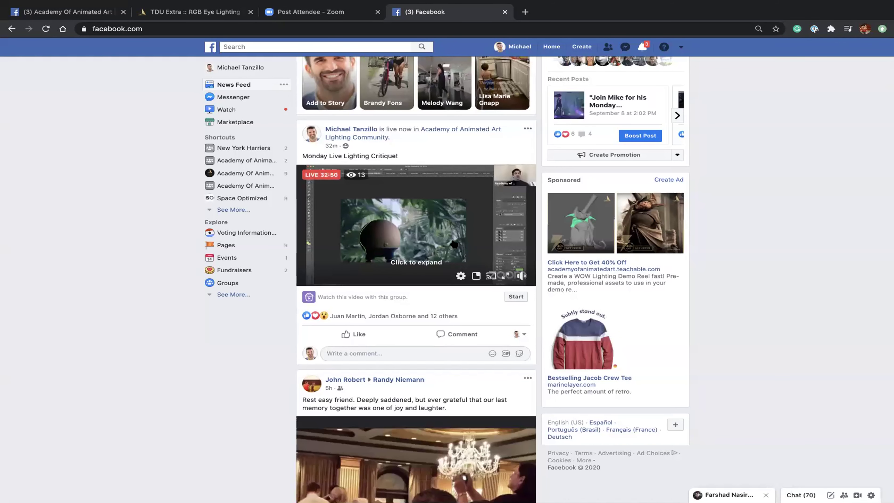